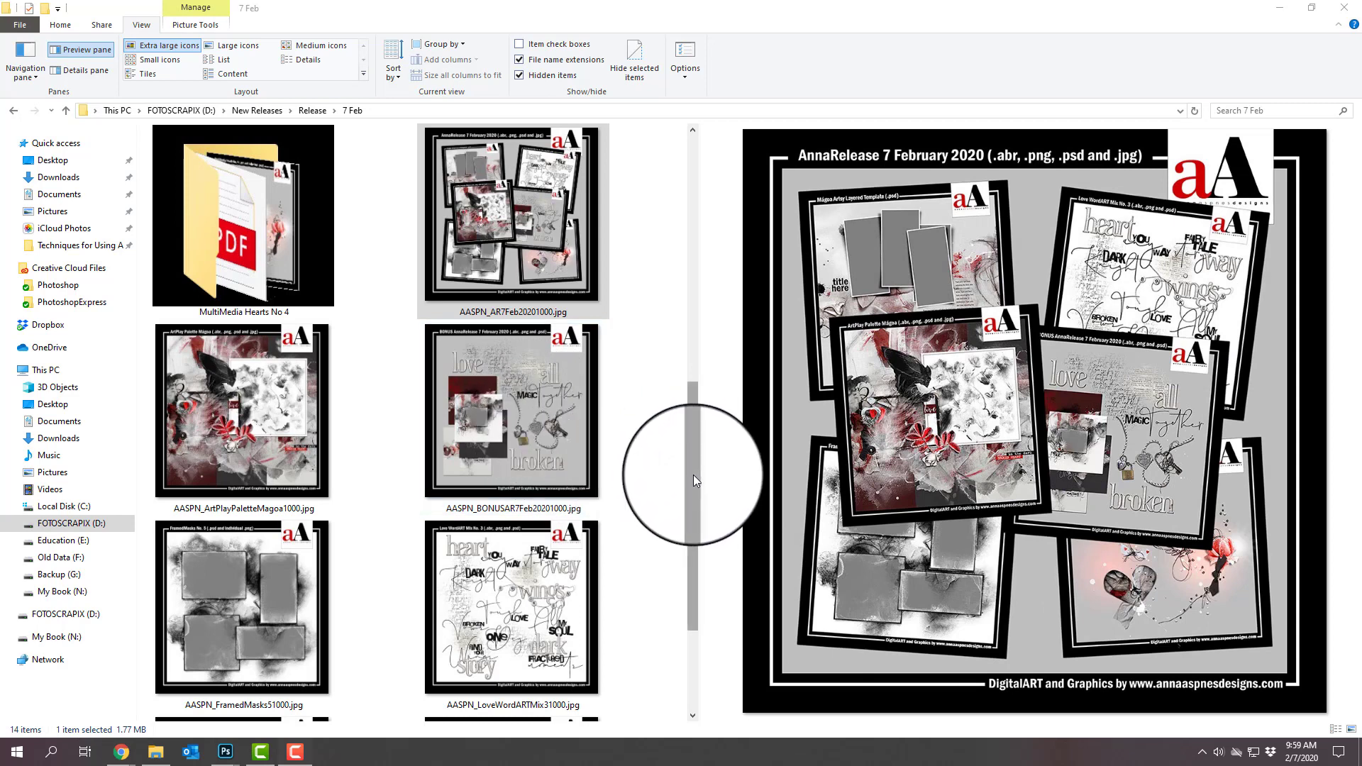
- Open the Paperie folder inside ArtPlay Palette Magoa A
drag(692, 475, 705, 201)
click(263, 233)
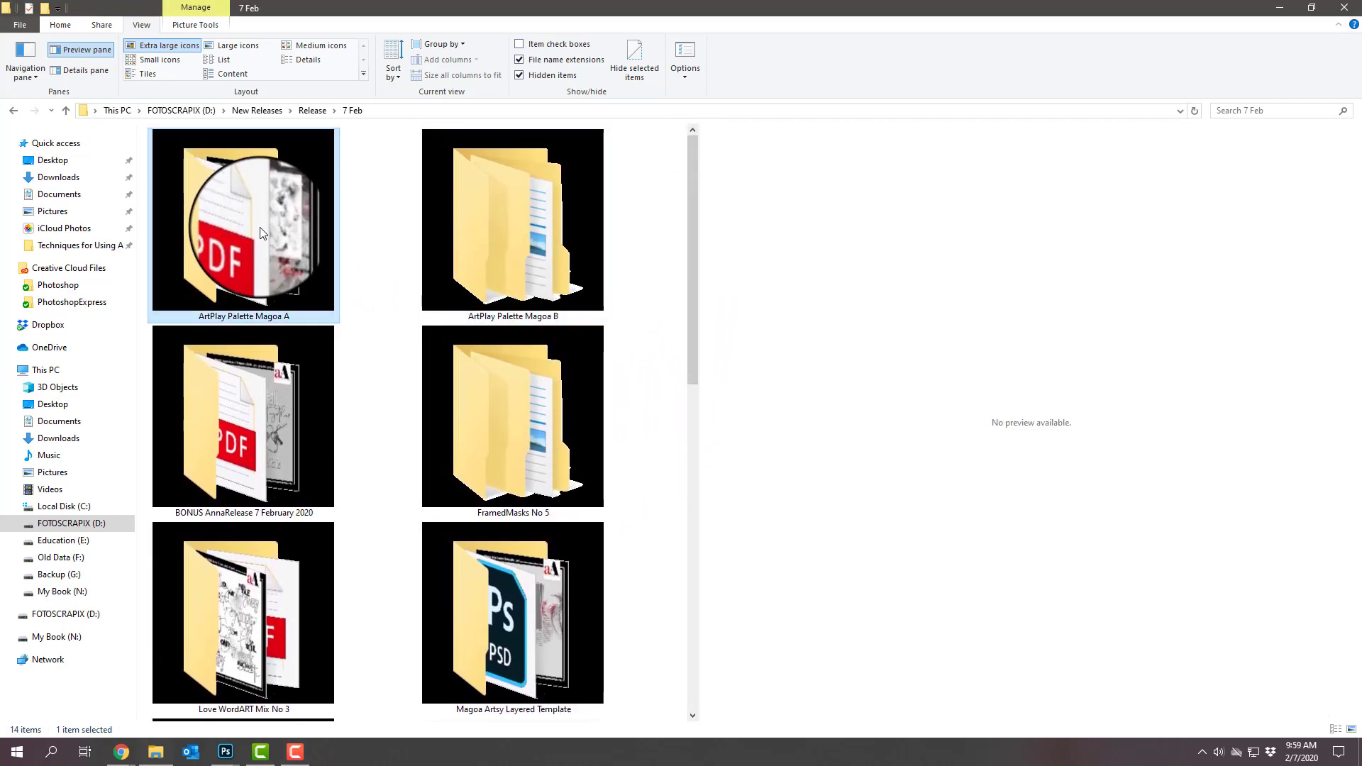
double_click(263, 232)
double_click(168, 181)
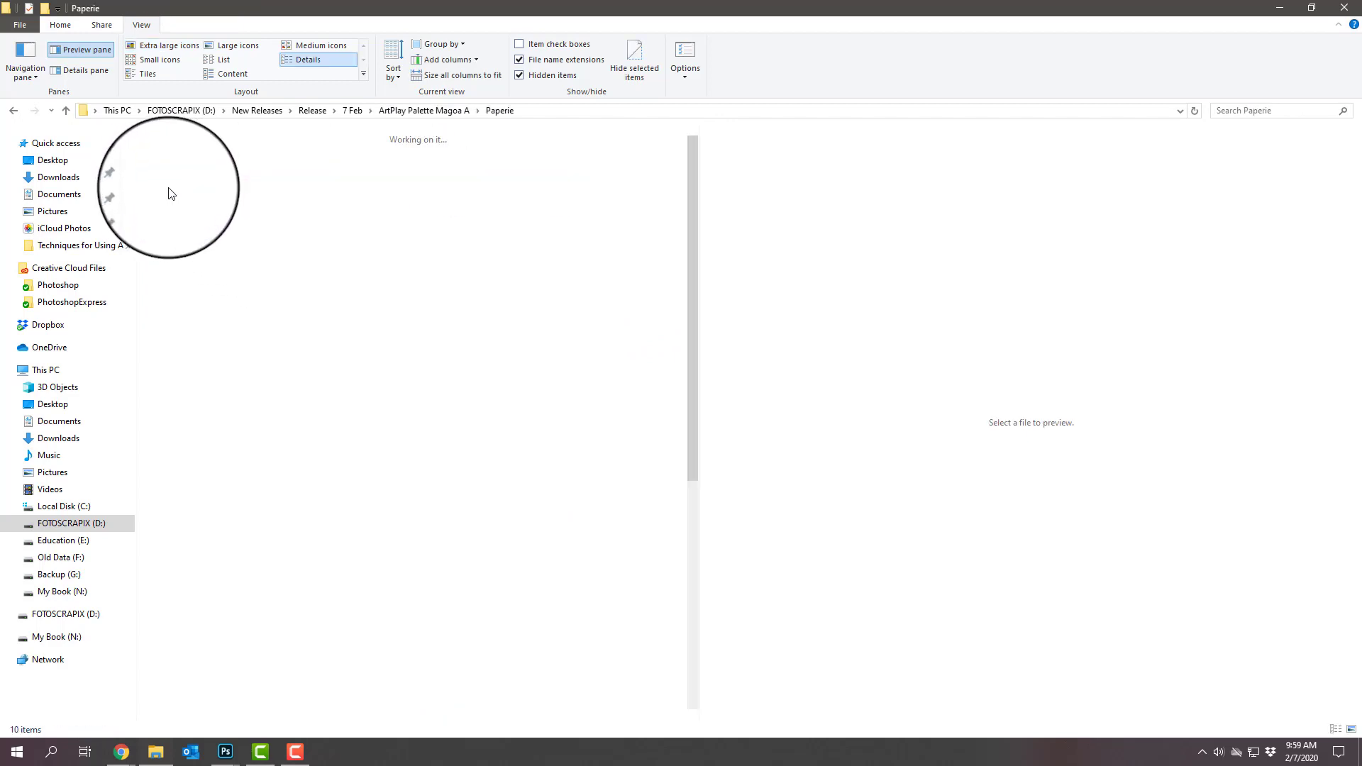
- Preview the four artsy papers one after another, from AASPN_ArtPlayPaletteMagoa_ArtsyPaper1.jpg to AASPN_ArtPlayPaletteMagoa_ArtsyPaper4.jpg
click(262, 226)
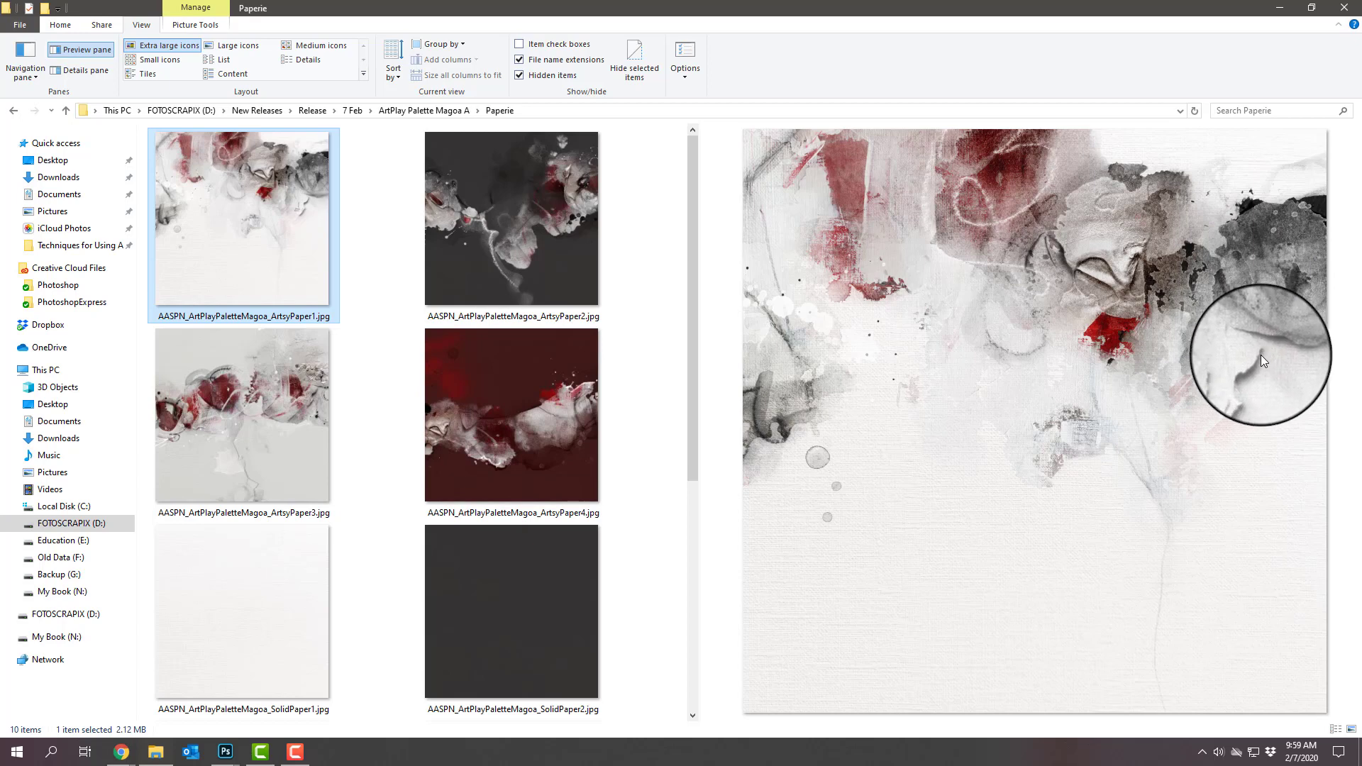
click(506, 229)
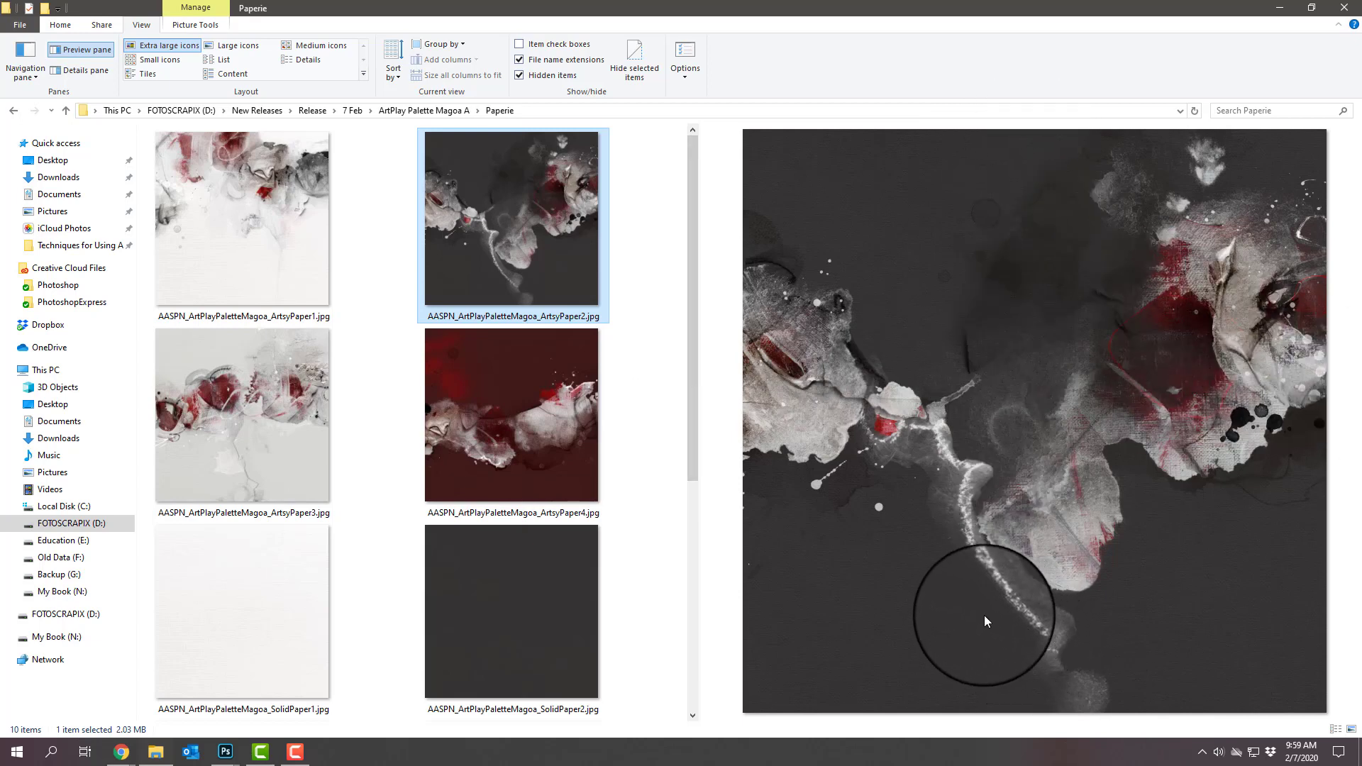
click(248, 407)
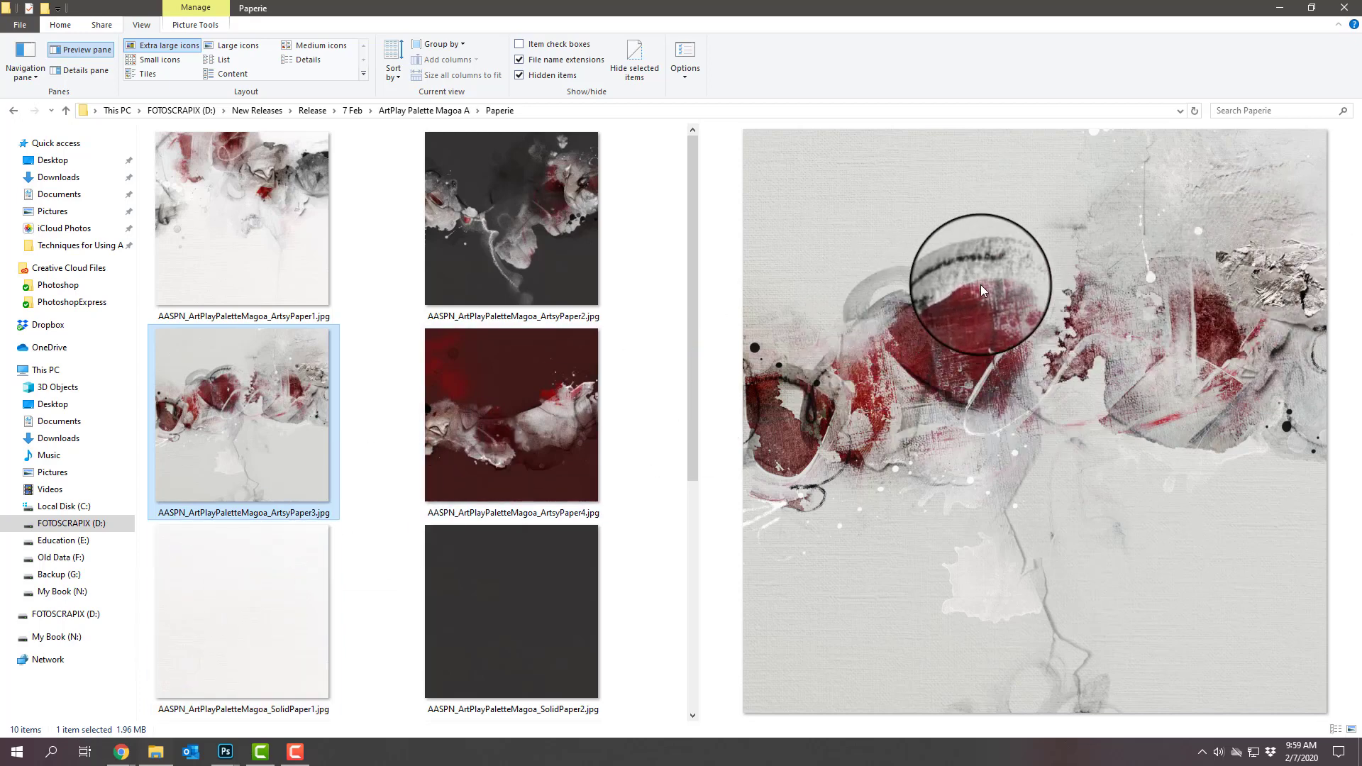
click(522, 410)
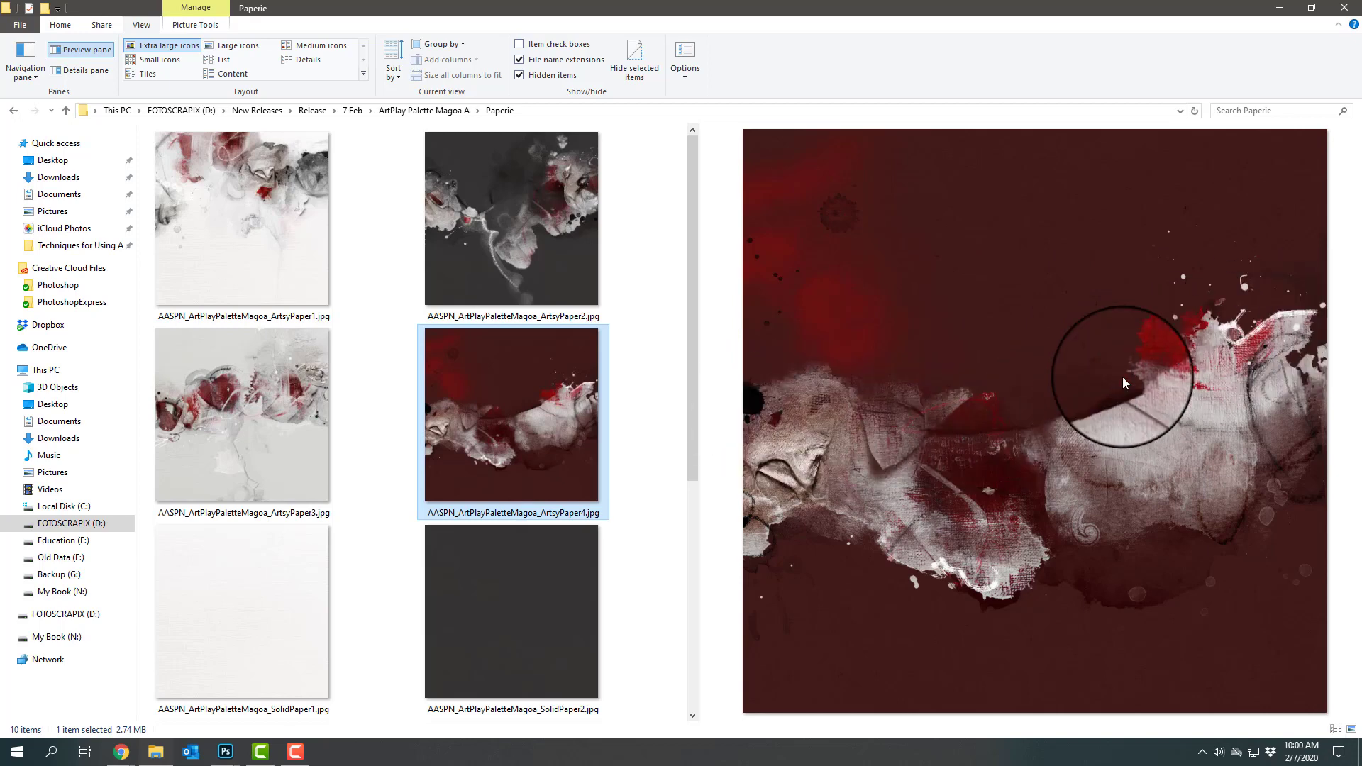
drag(692, 368, 715, 206)
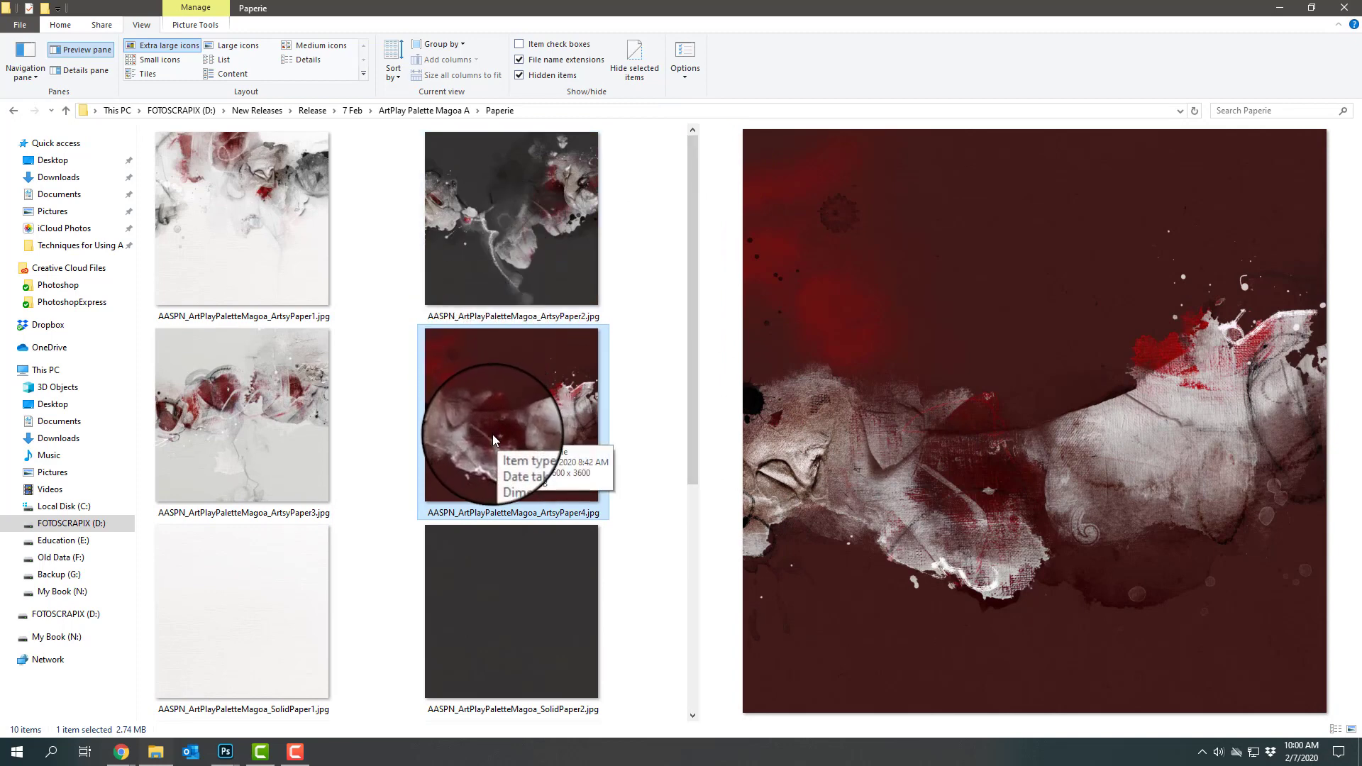
- Return to the 7 Feb folder, open MultiMedia Hearts No 4 and preview AASPN_MultiMediaHearts4.jpg
click(346, 110)
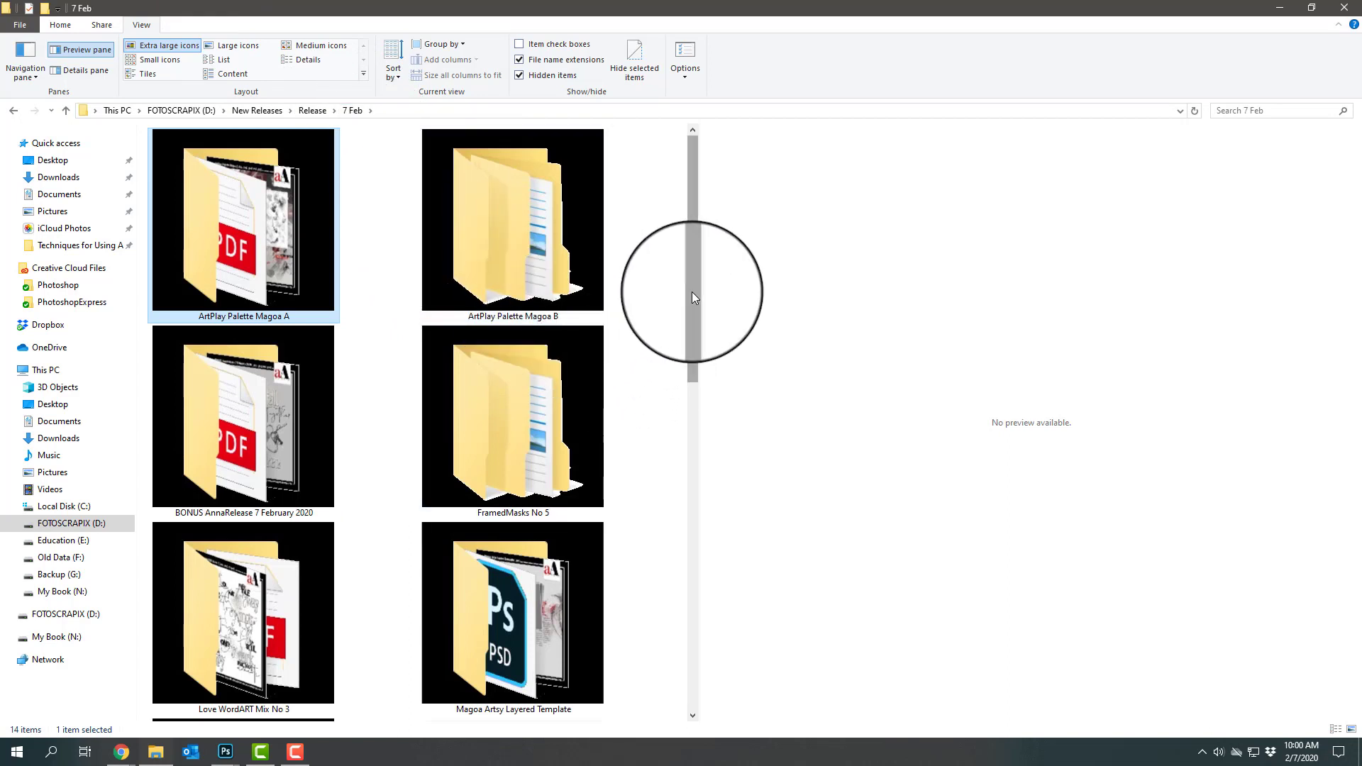
drag(691, 292, 726, 368)
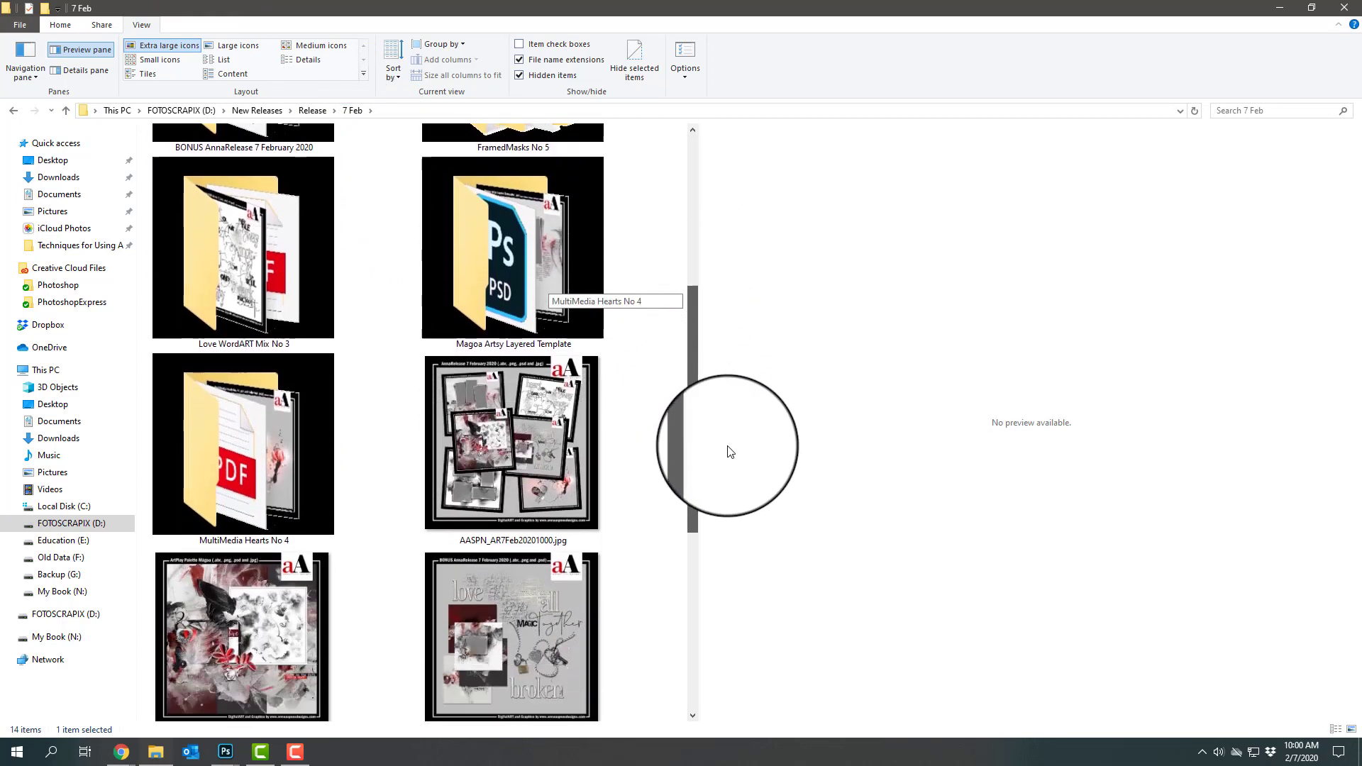
click(305, 462)
double_click(293, 462)
click(201, 212)
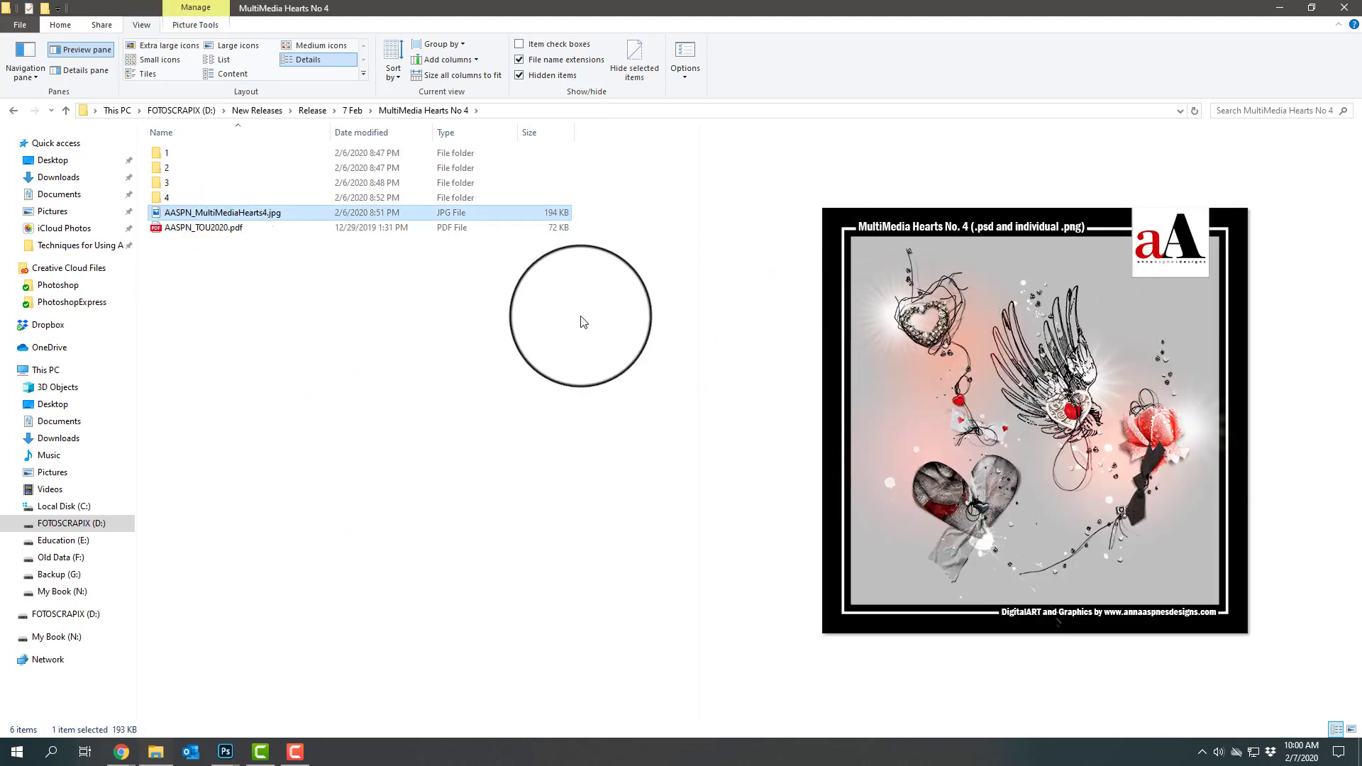
- Browse the contents of subfolder 4 as extra large icons and return to the MultiMedia Hearts No 4 folder
double_click(161, 198)
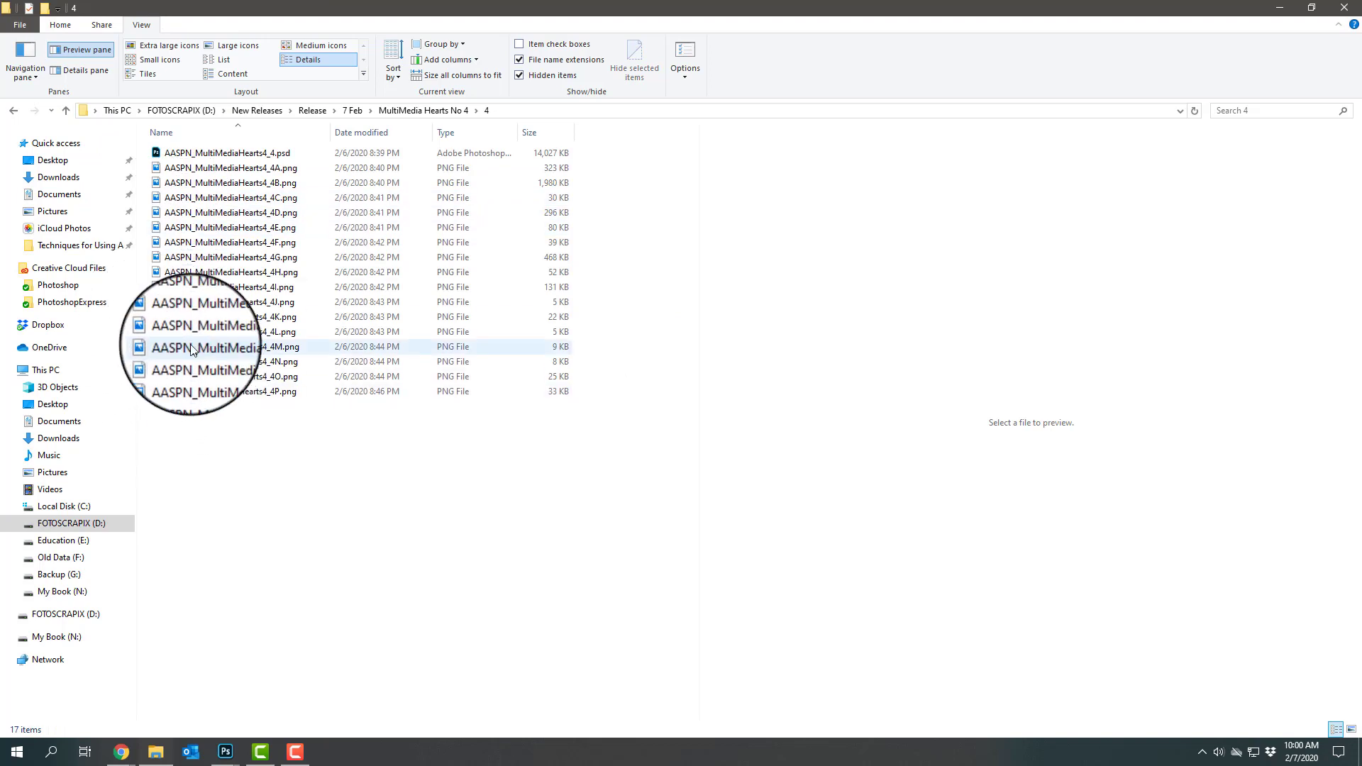
click(166, 46)
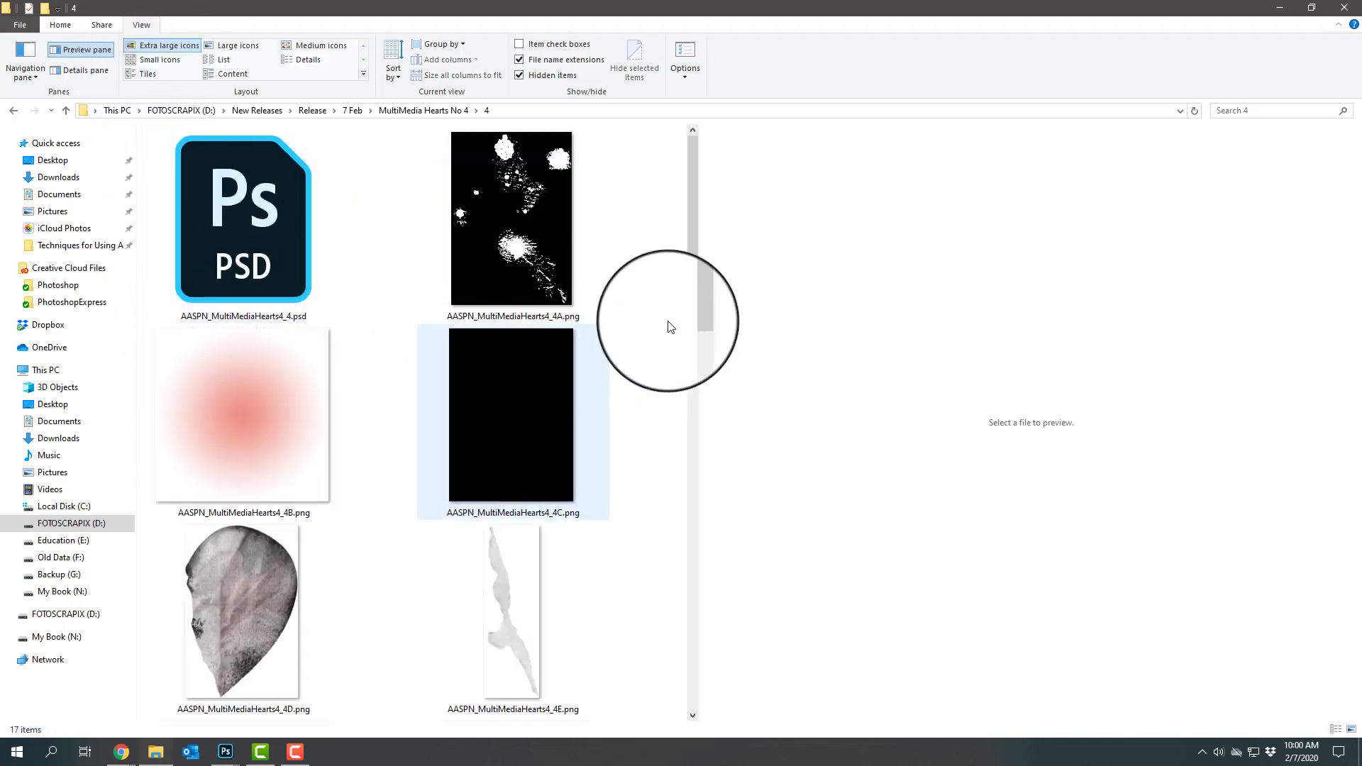
drag(696, 215, 330, 233)
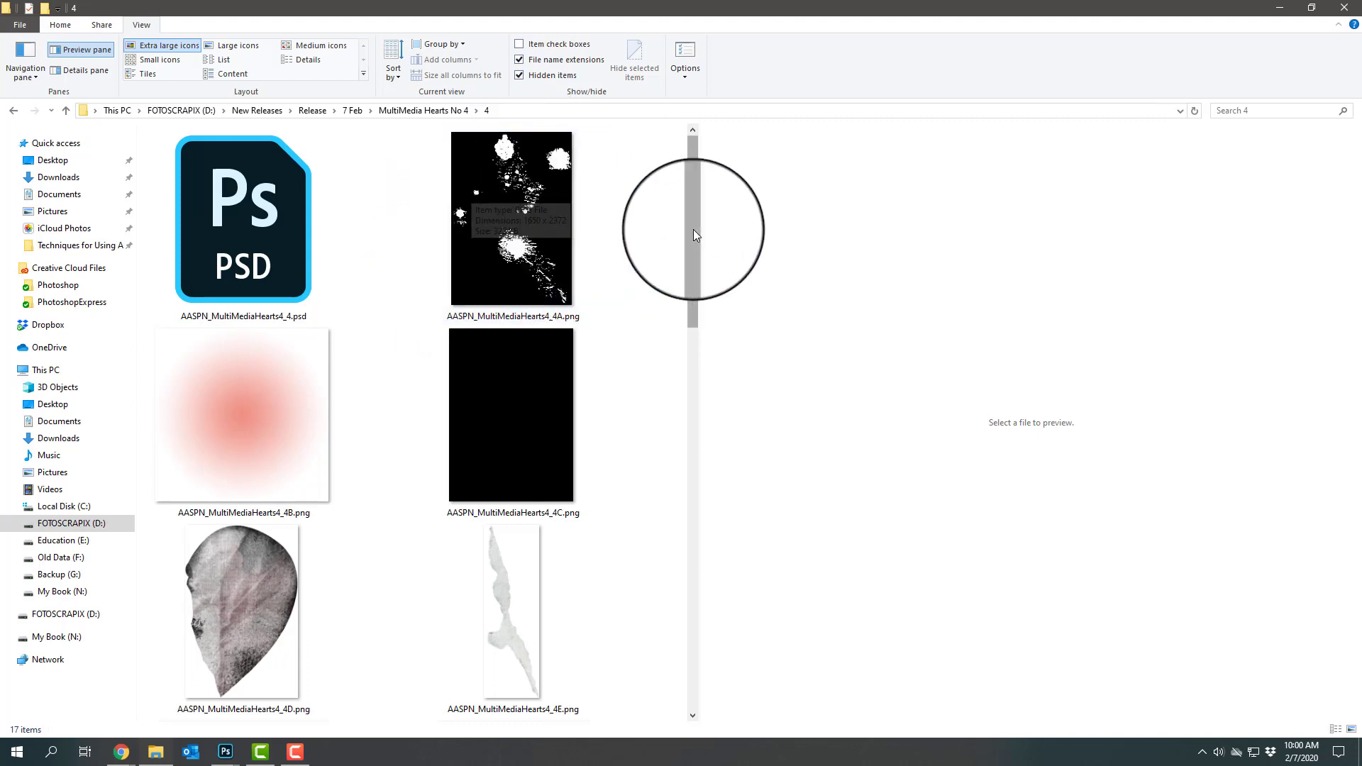
drag(692, 229, 24, 116)
click(17, 112)
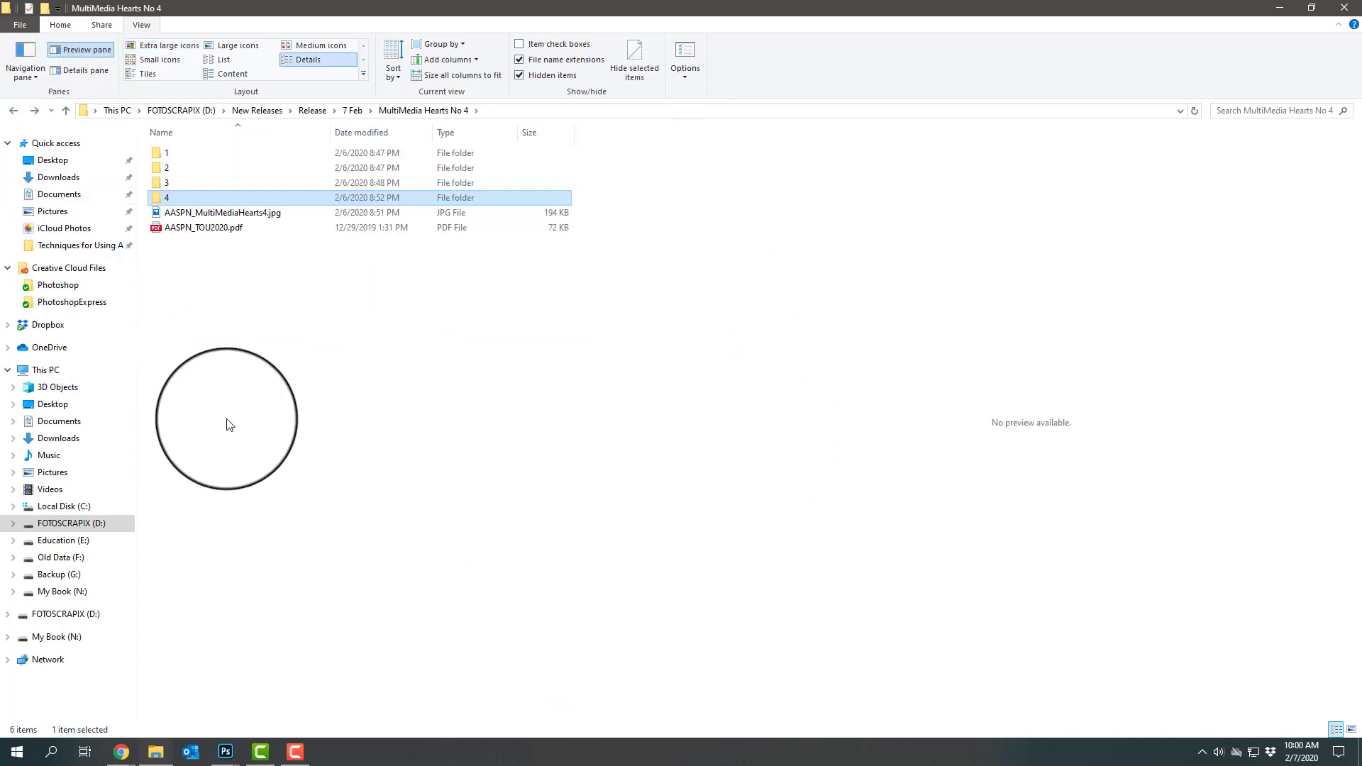
- Open FramedMasks No 5A within the 7 Feb folder's FramedMasks No 5 and preview AASPN_FramedMasks5.jpg
click(350, 110)
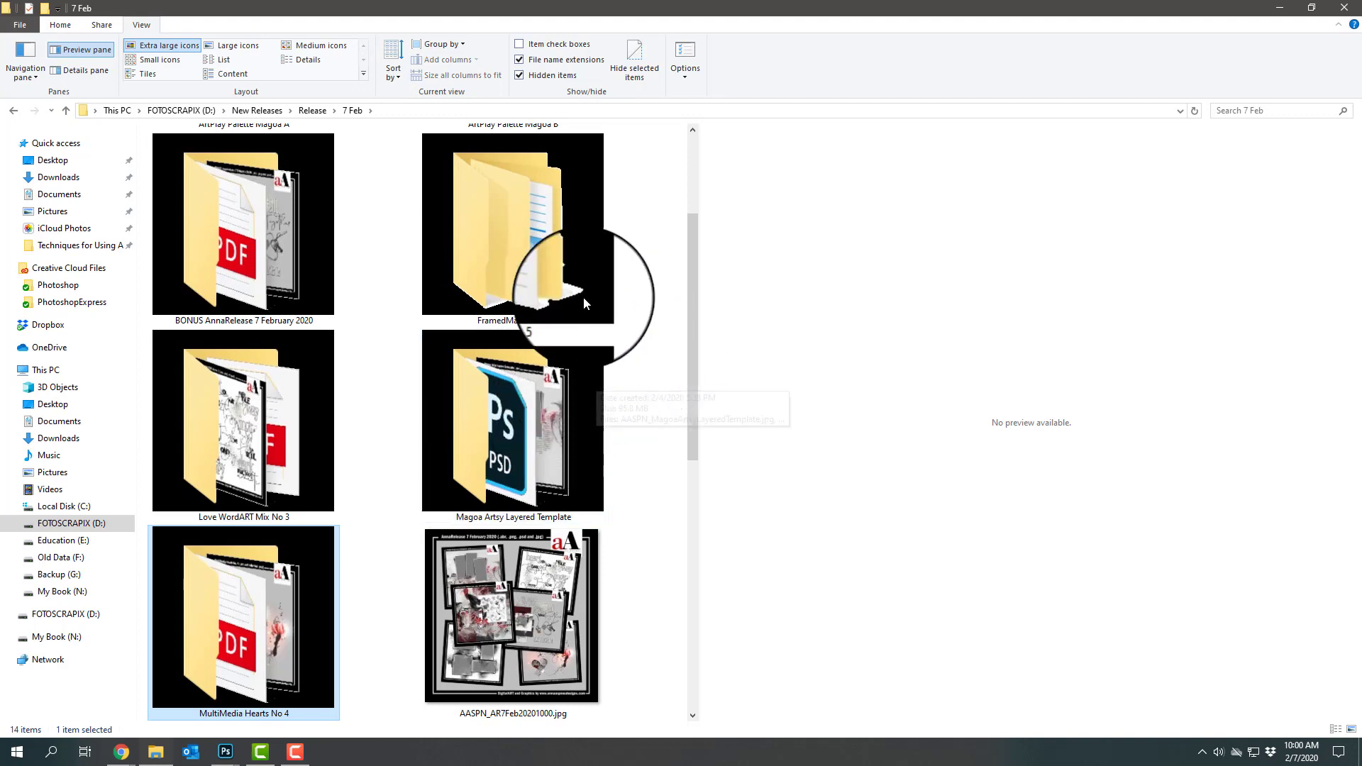
click(519, 260)
double_click(518, 261)
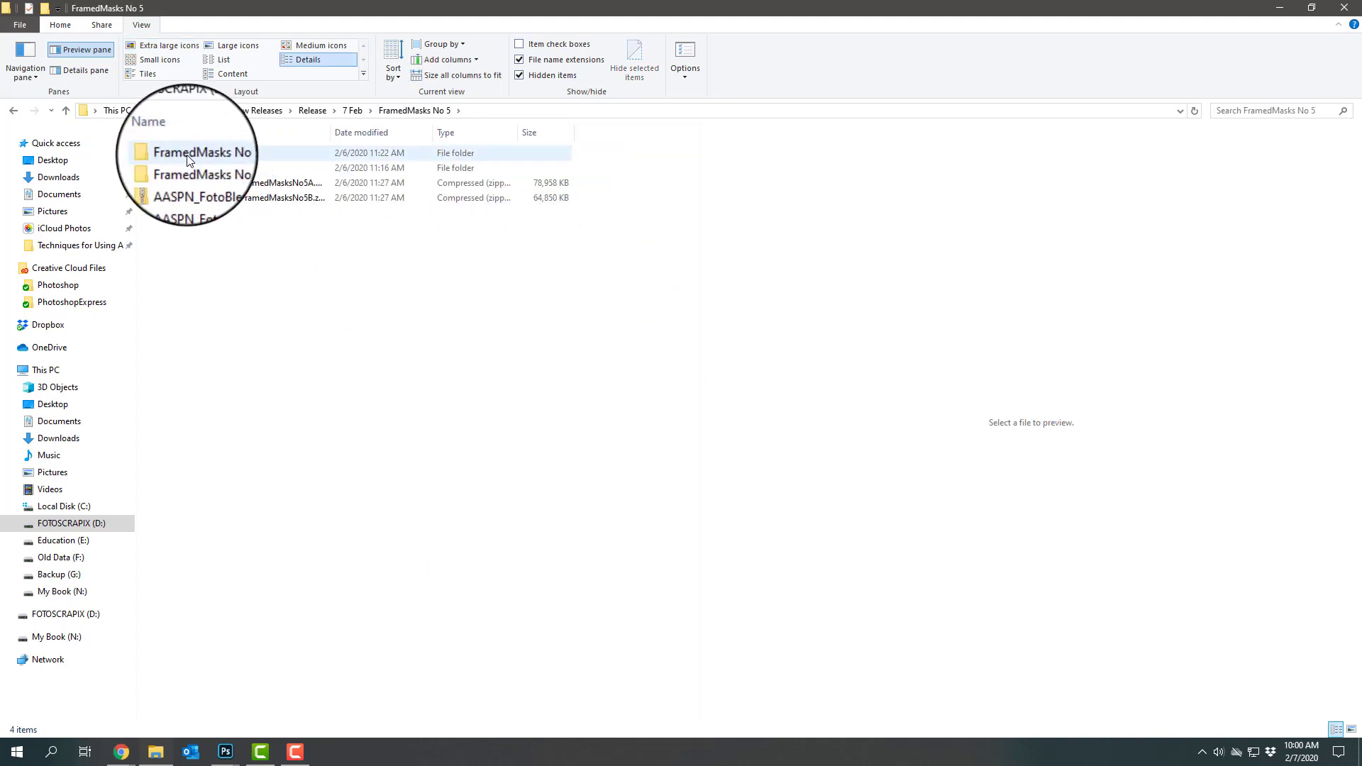
double_click(192, 152)
click(191, 183)
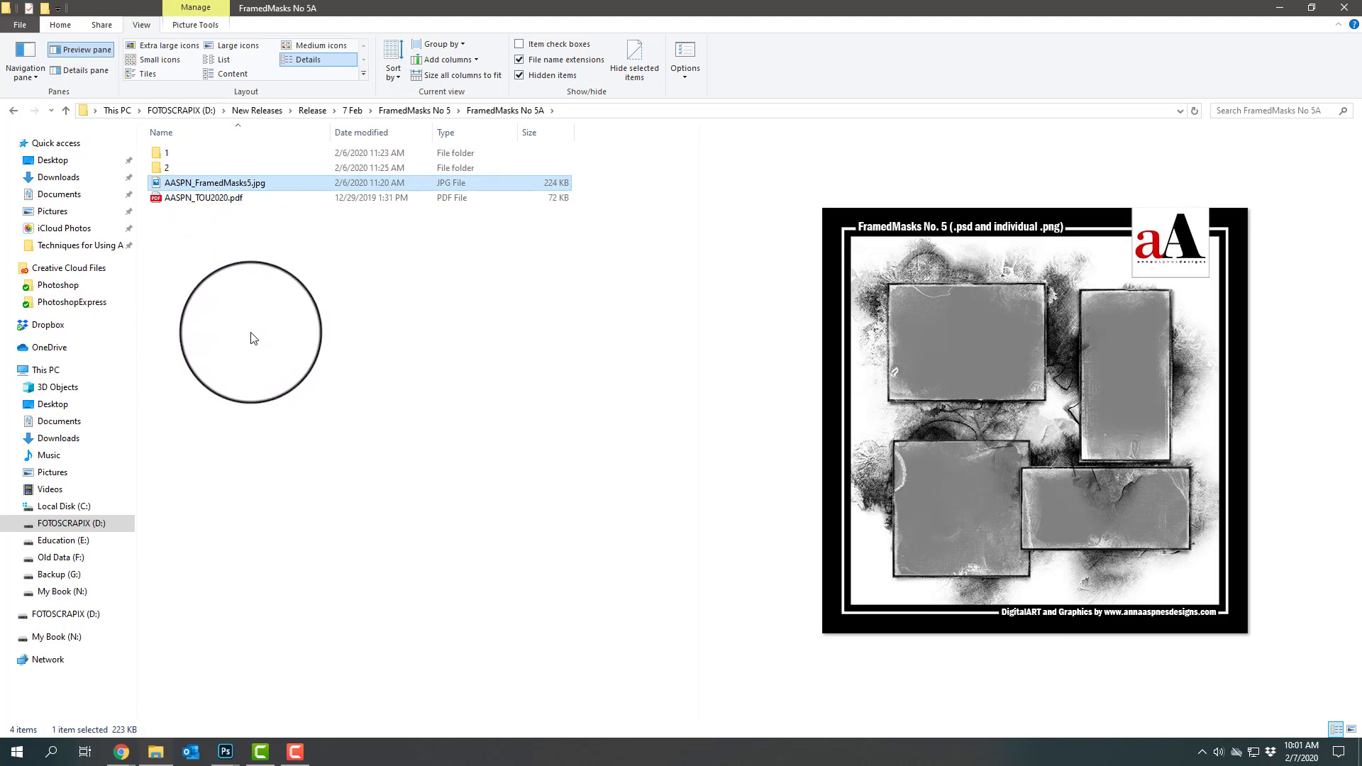
click(209, 347)
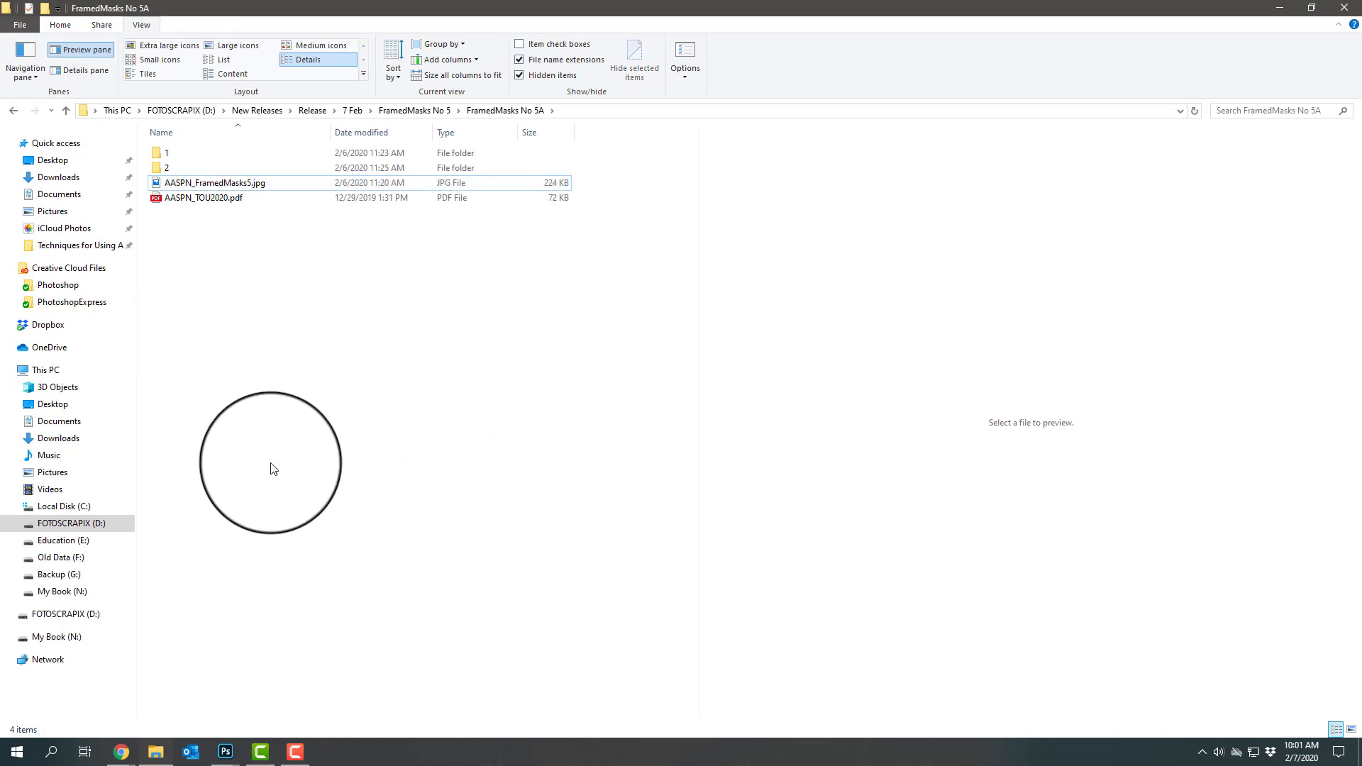
- Switch to Photoshop with the AllMySoul.psd layout and reposition its document window slightly
click(226, 752)
click(255, 695)
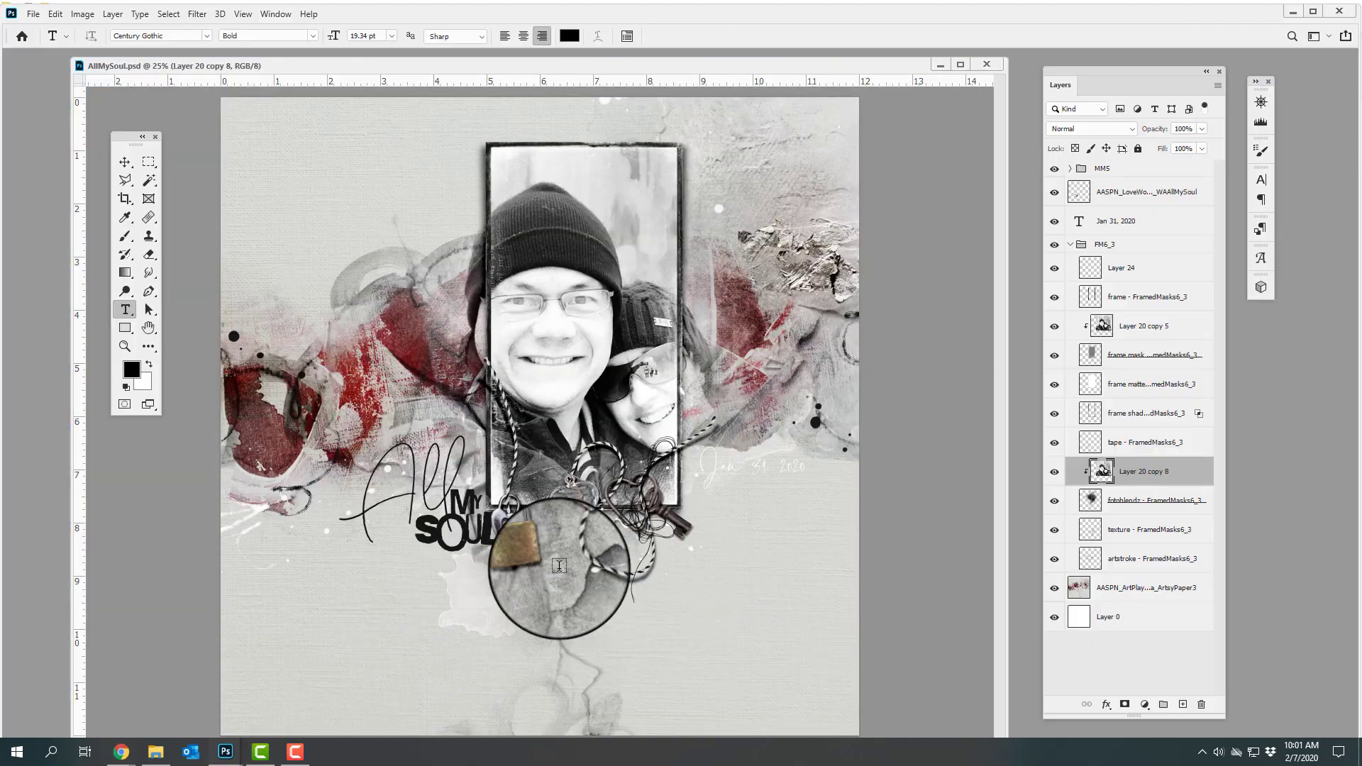
mouse_move(759, 62)
mouse_down()
mouse_move(684, 629)
mouse_move(734, 64)
mouse_move(763, 57)
mouse_move(754, 68)
mouse_up()
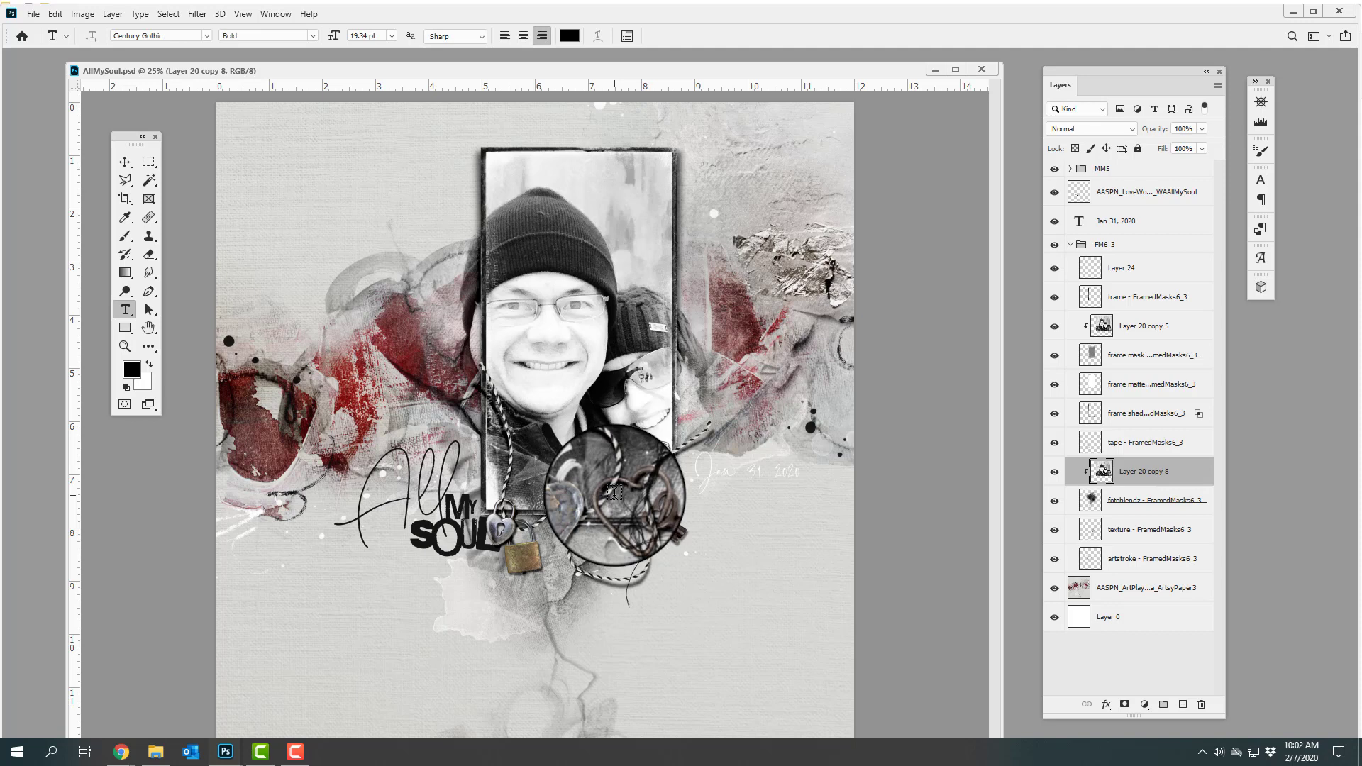
drag(615, 491, 582, 505)
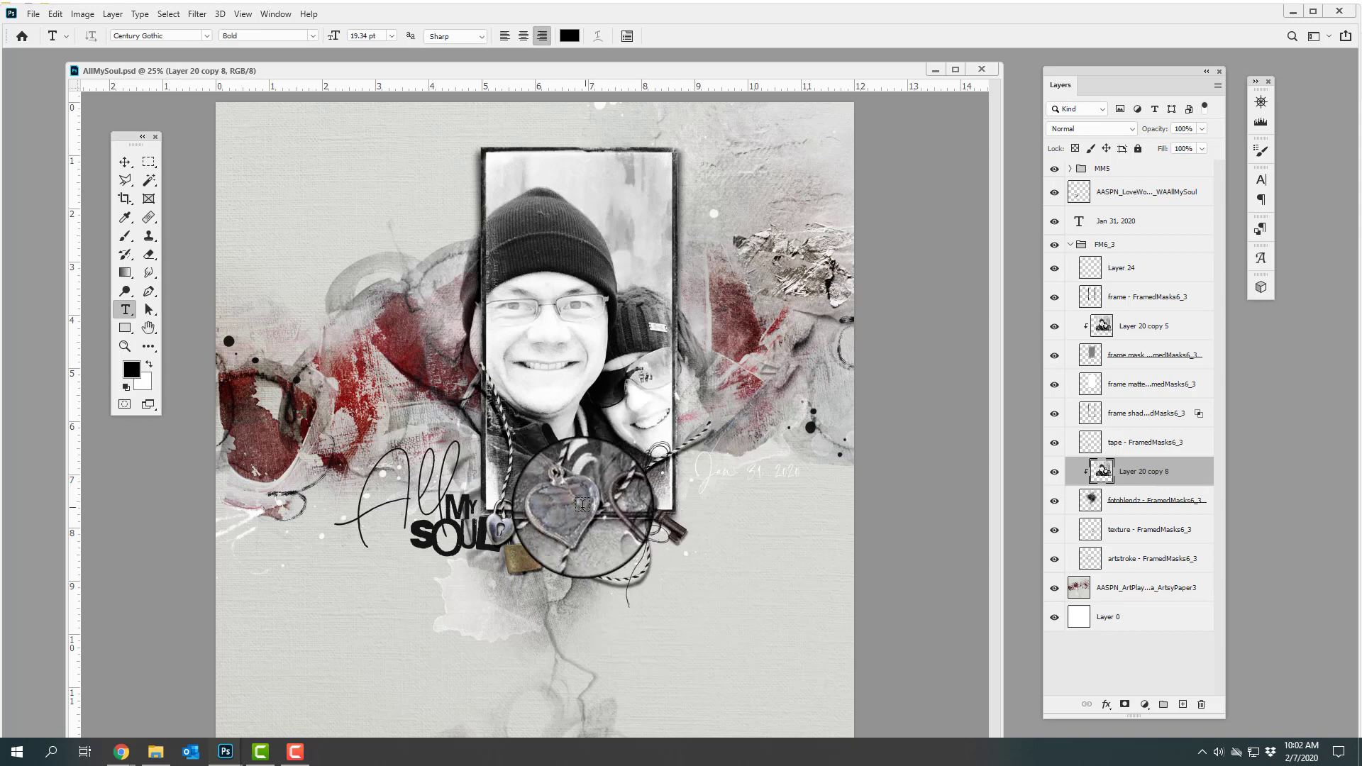
- Expand the MM5 layer group and toggle the padlock and its shadow layer off and back on
click(1070, 171)
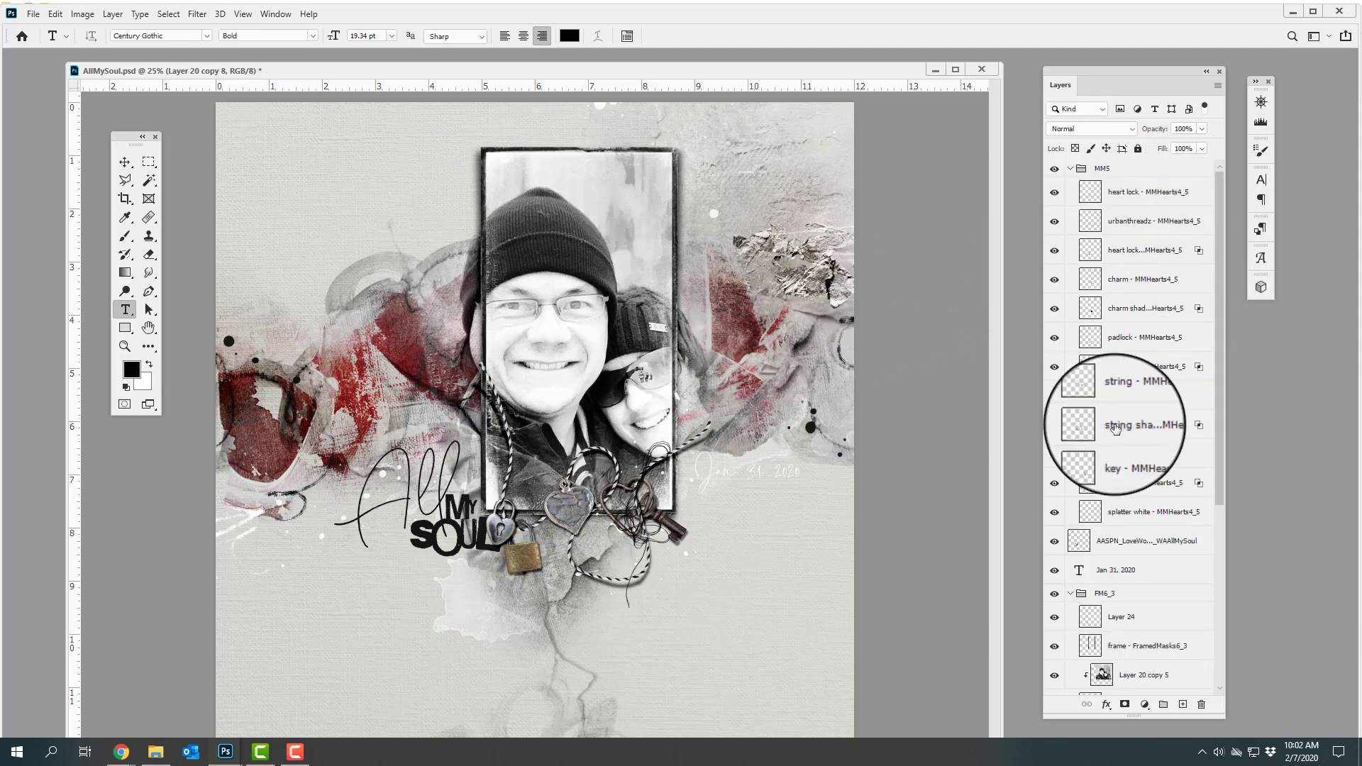
click(1055, 338)
click(1057, 367)
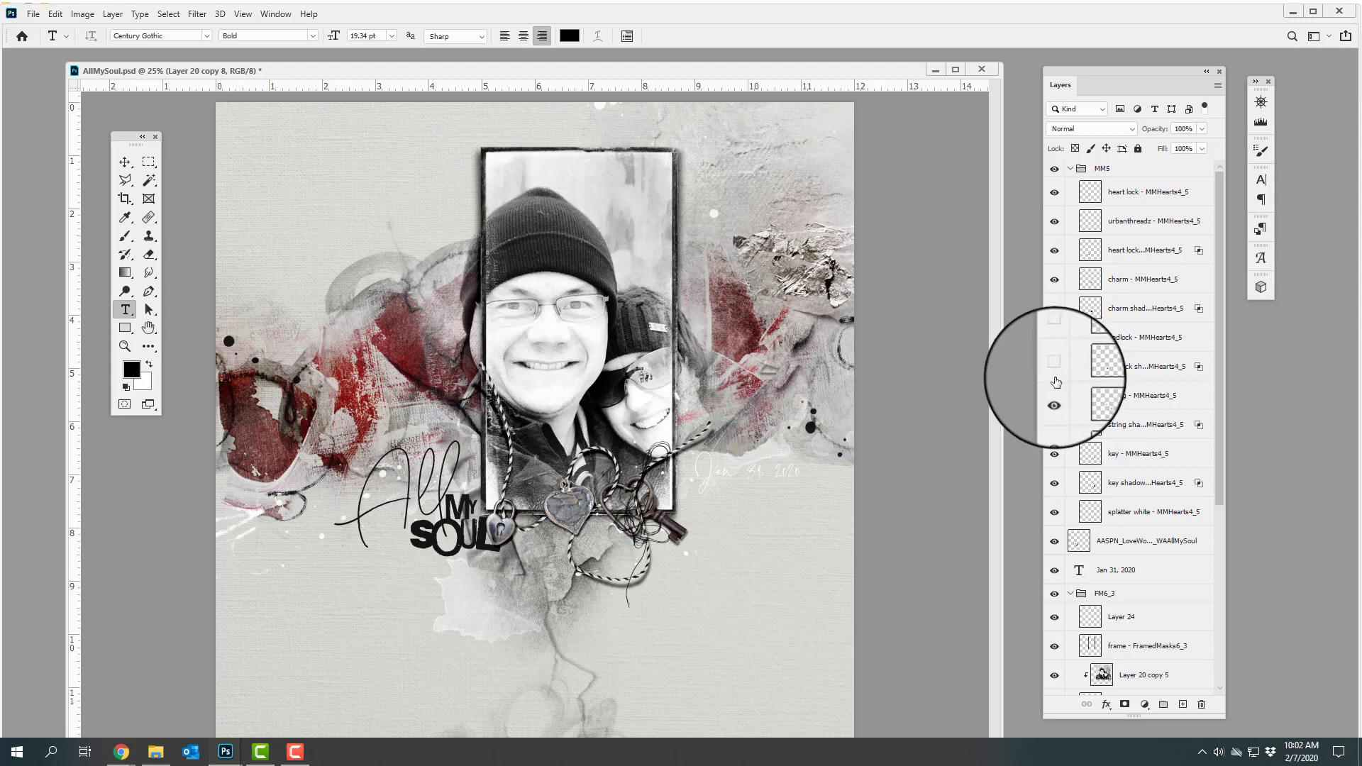
click(1054, 367)
click(1055, 338)
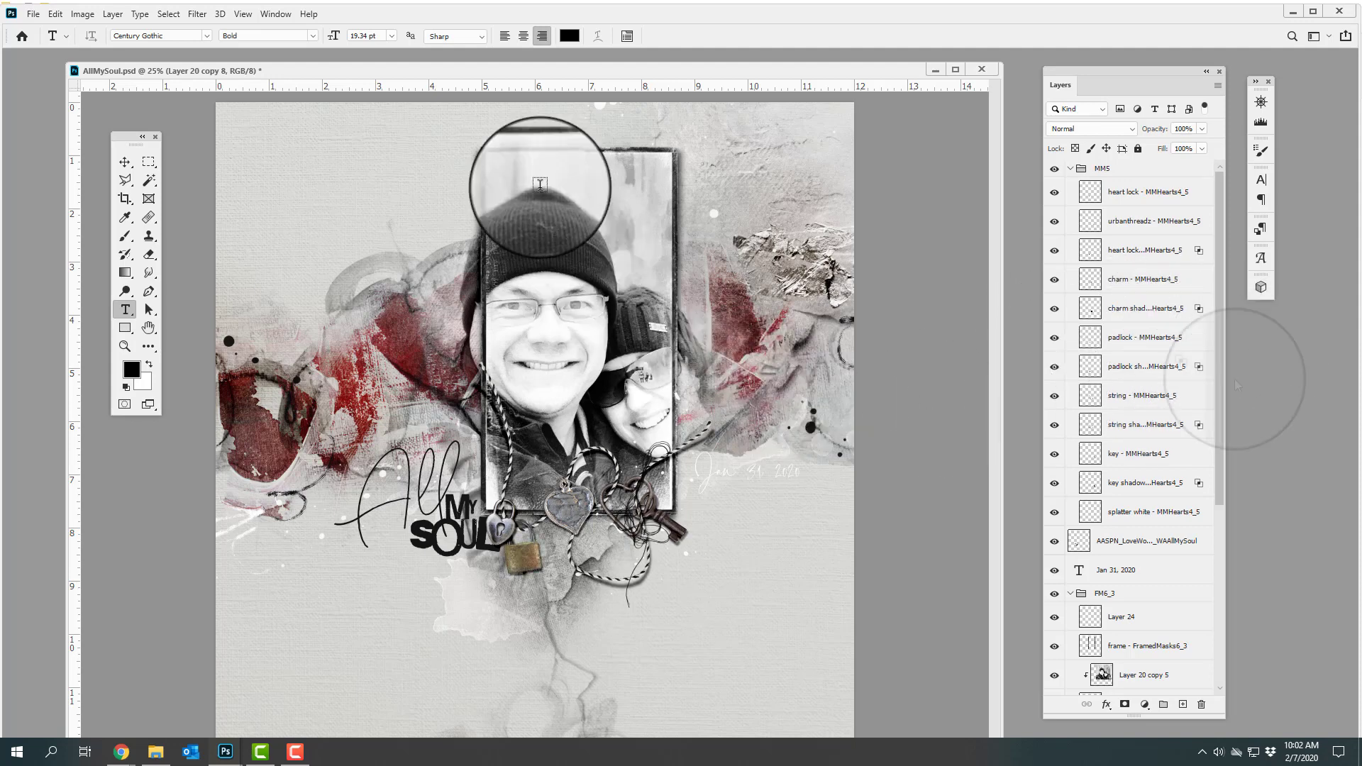
- In the FM6_3 group, hide the clipped photos Layer 20 copy 5 and Layer 20 copy 8, then Layer 24 and the frame layer
drag(564, 70, 534, 69)
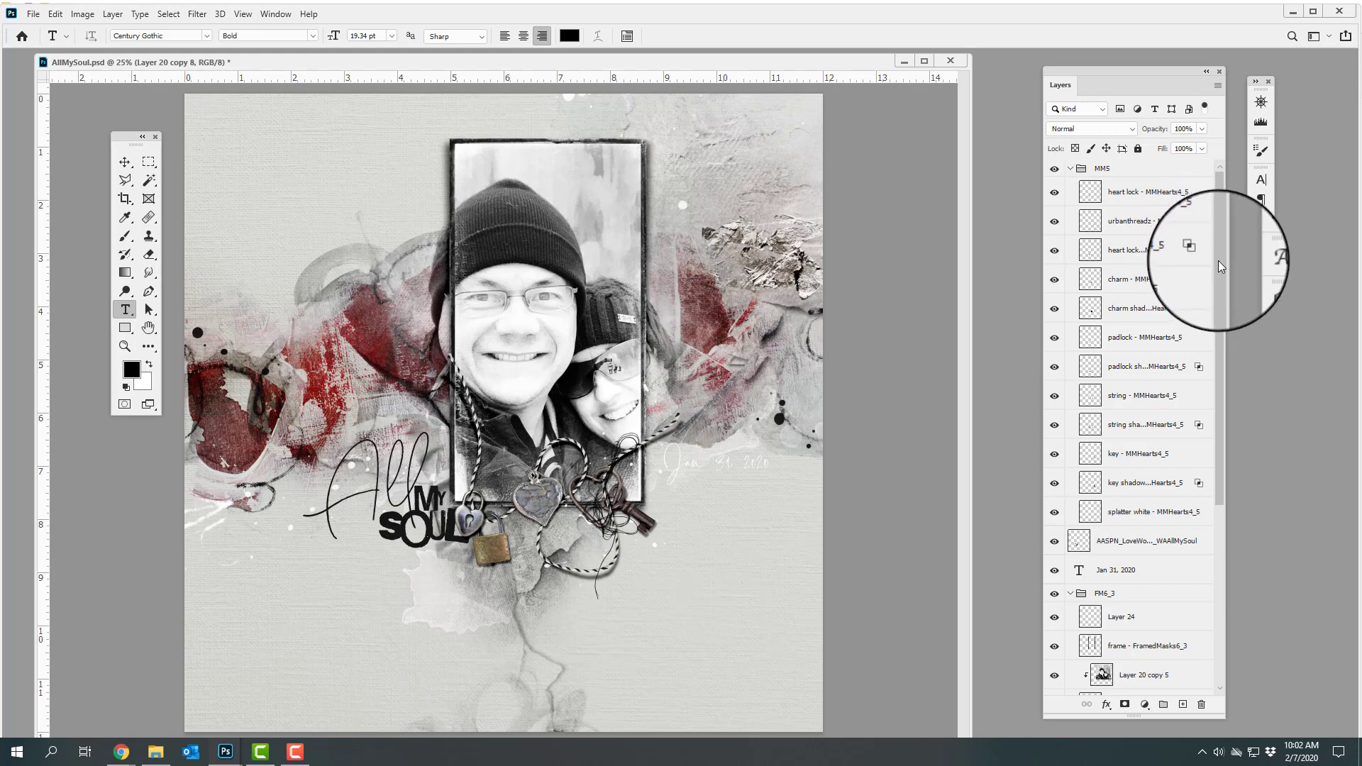
drag(1220, 257, 1262, 458)
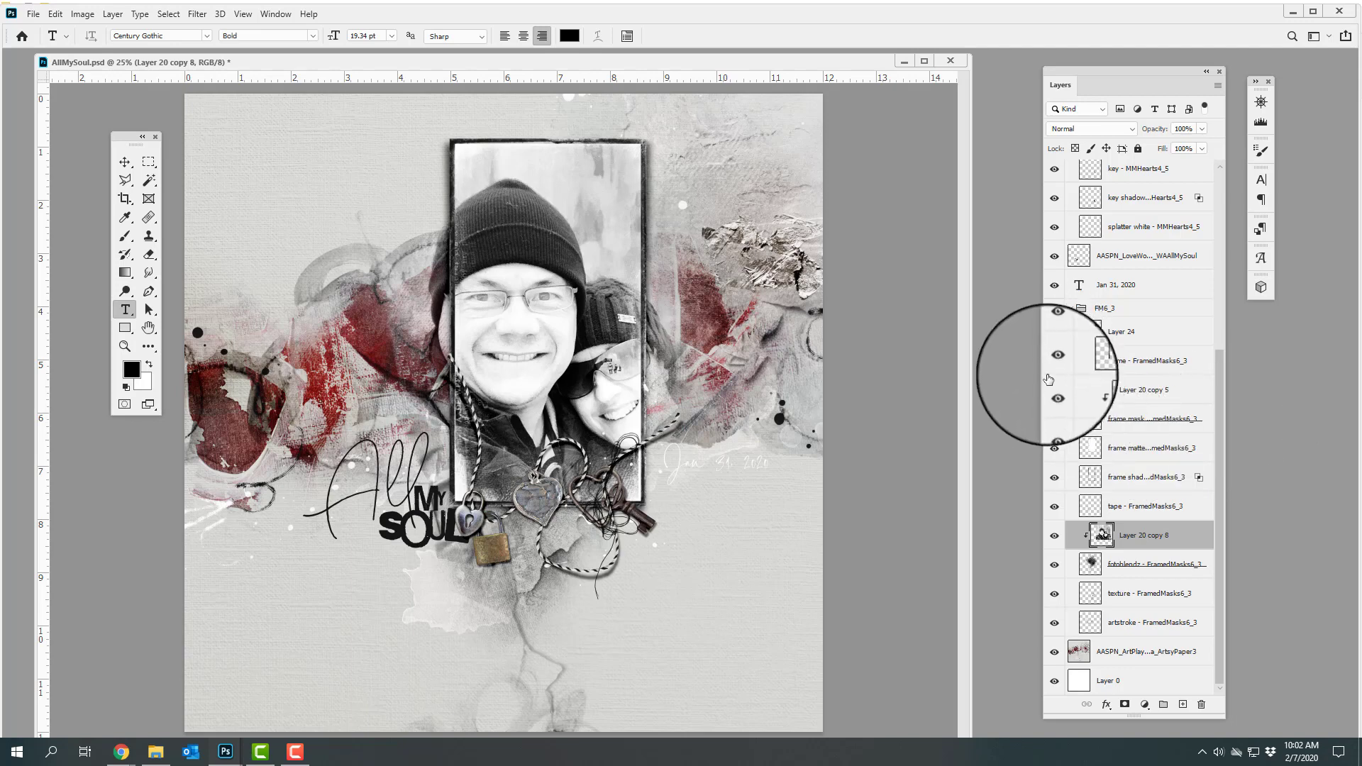
click(1055, 535)
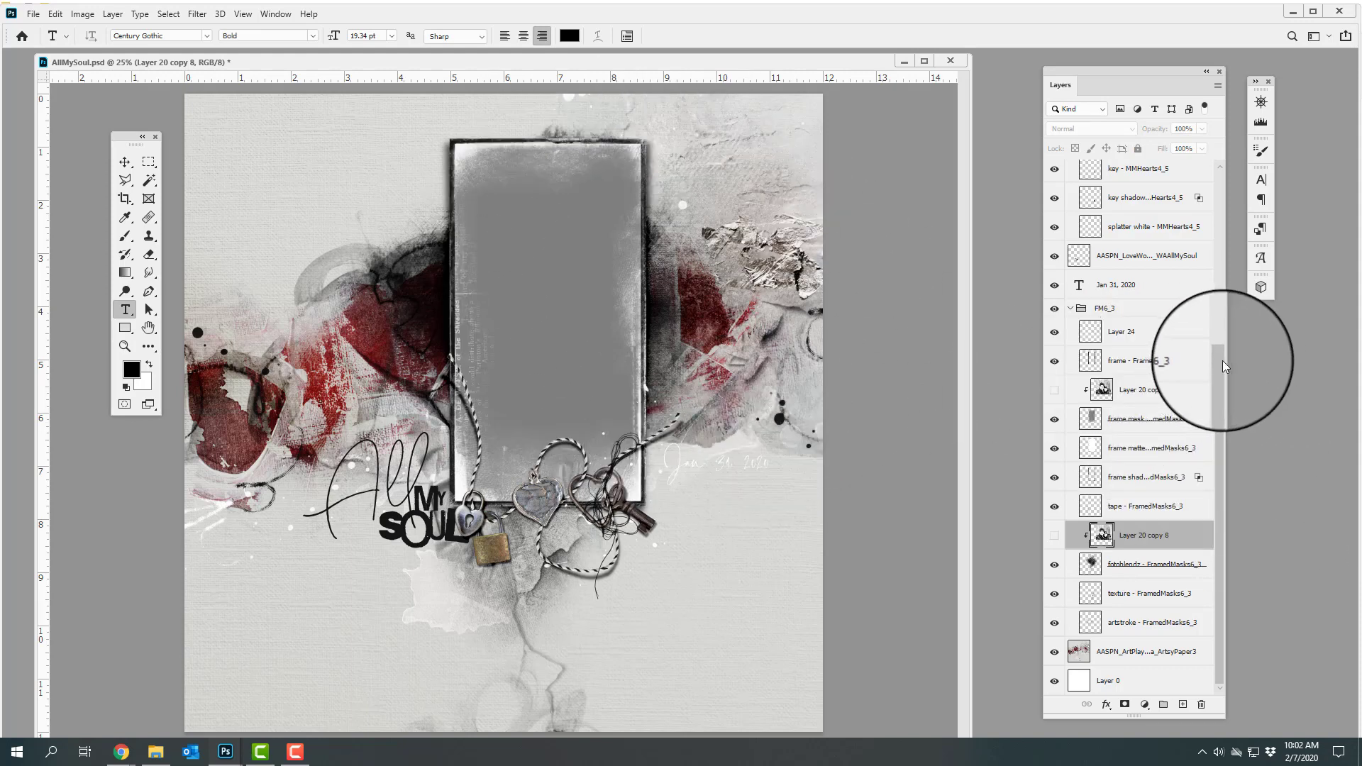
click(1055, 332)
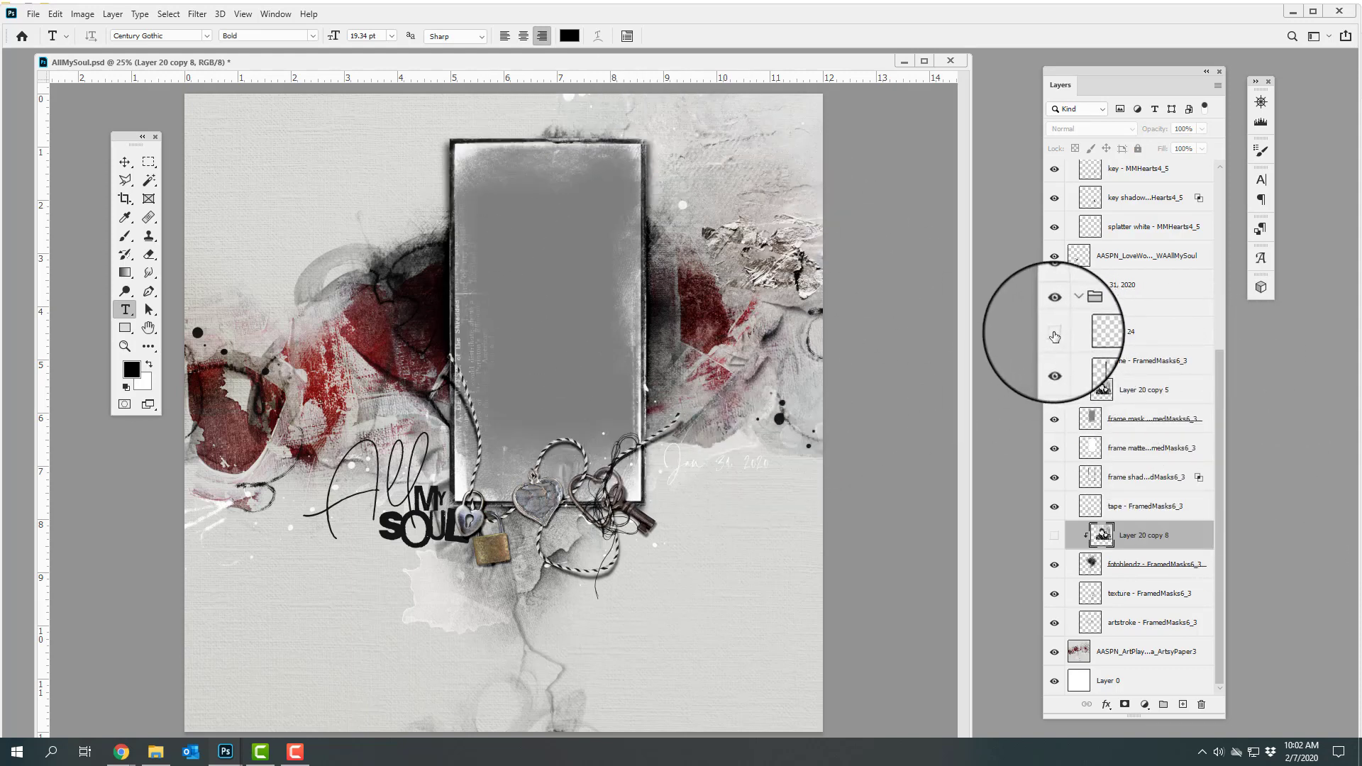
click(1054, 365)
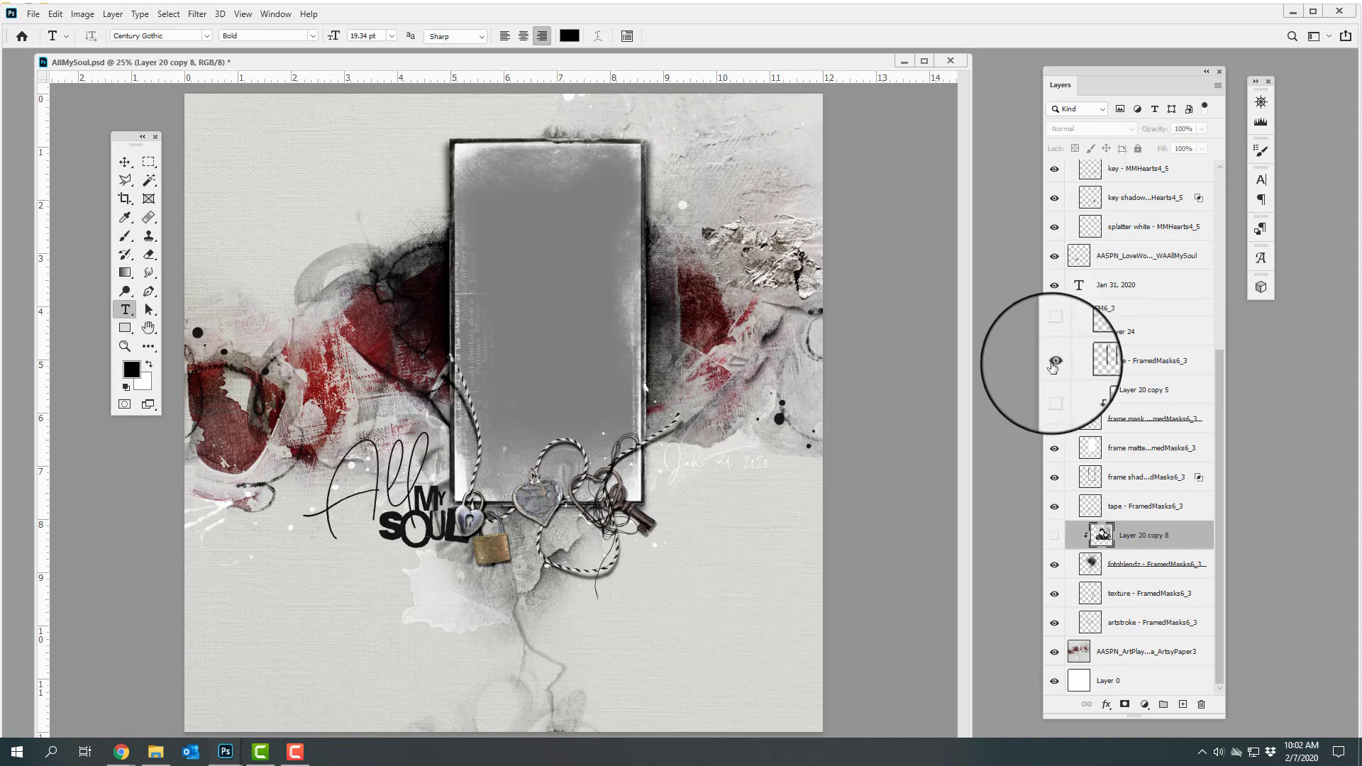
click(1054, 365)
- Toggle the frame mask, frame matte and frame shadow layers to compare their effect, leaving the mask and matte hidden
click(1054, 423)
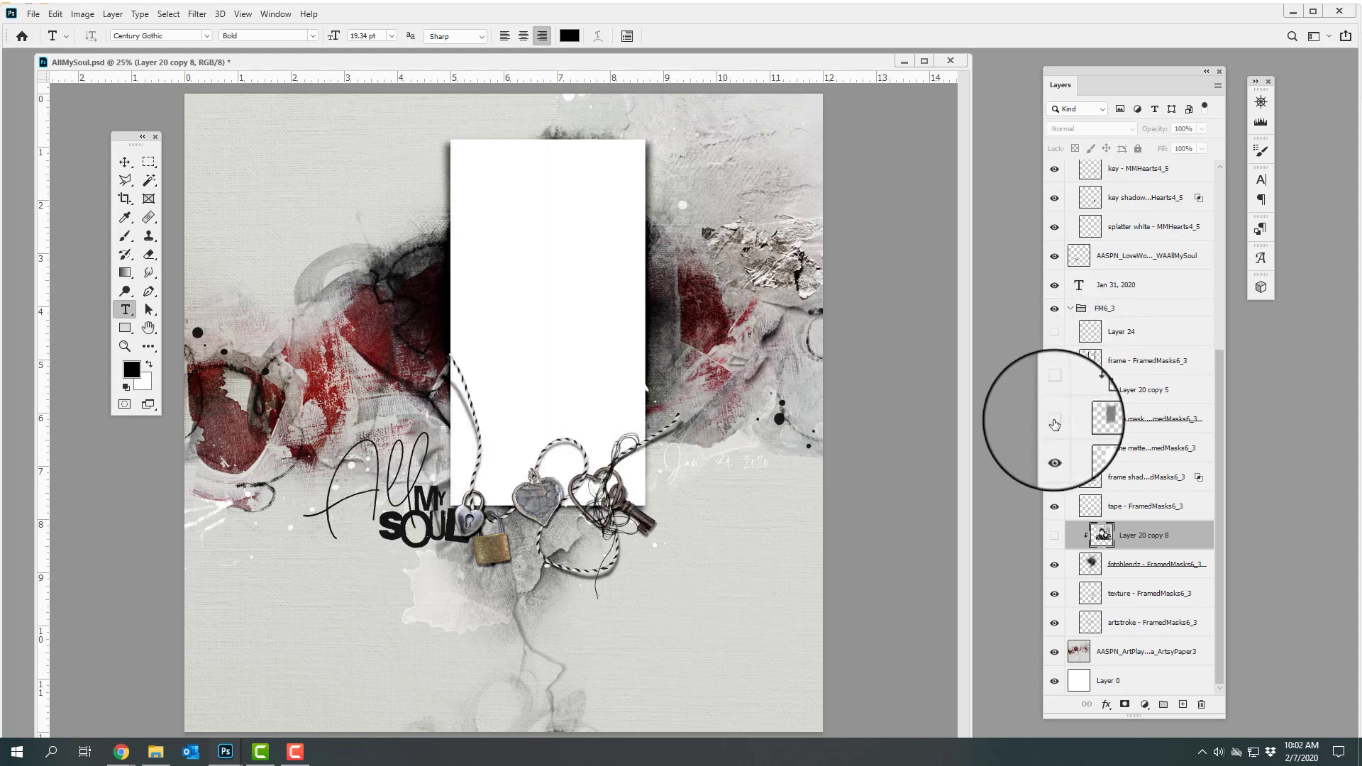
click(1055, 423)
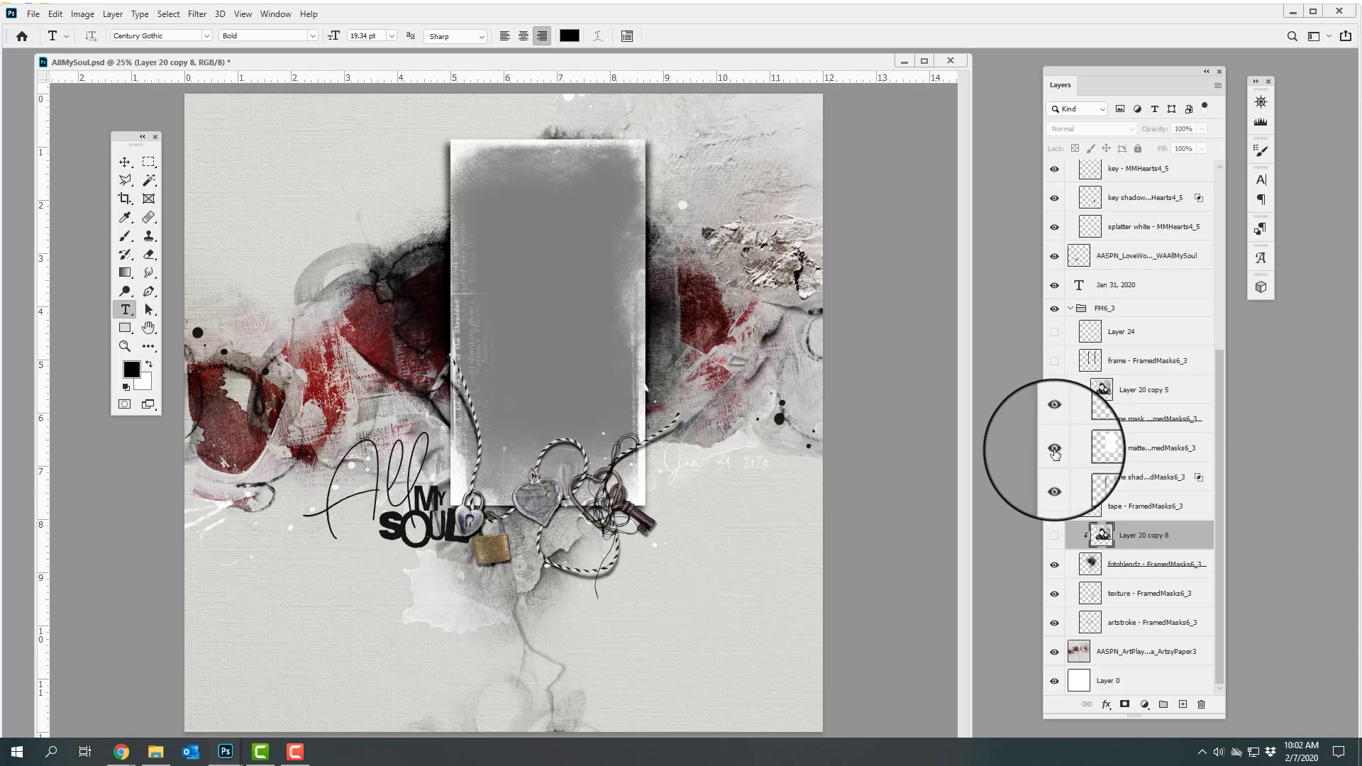
click(1054, 450)
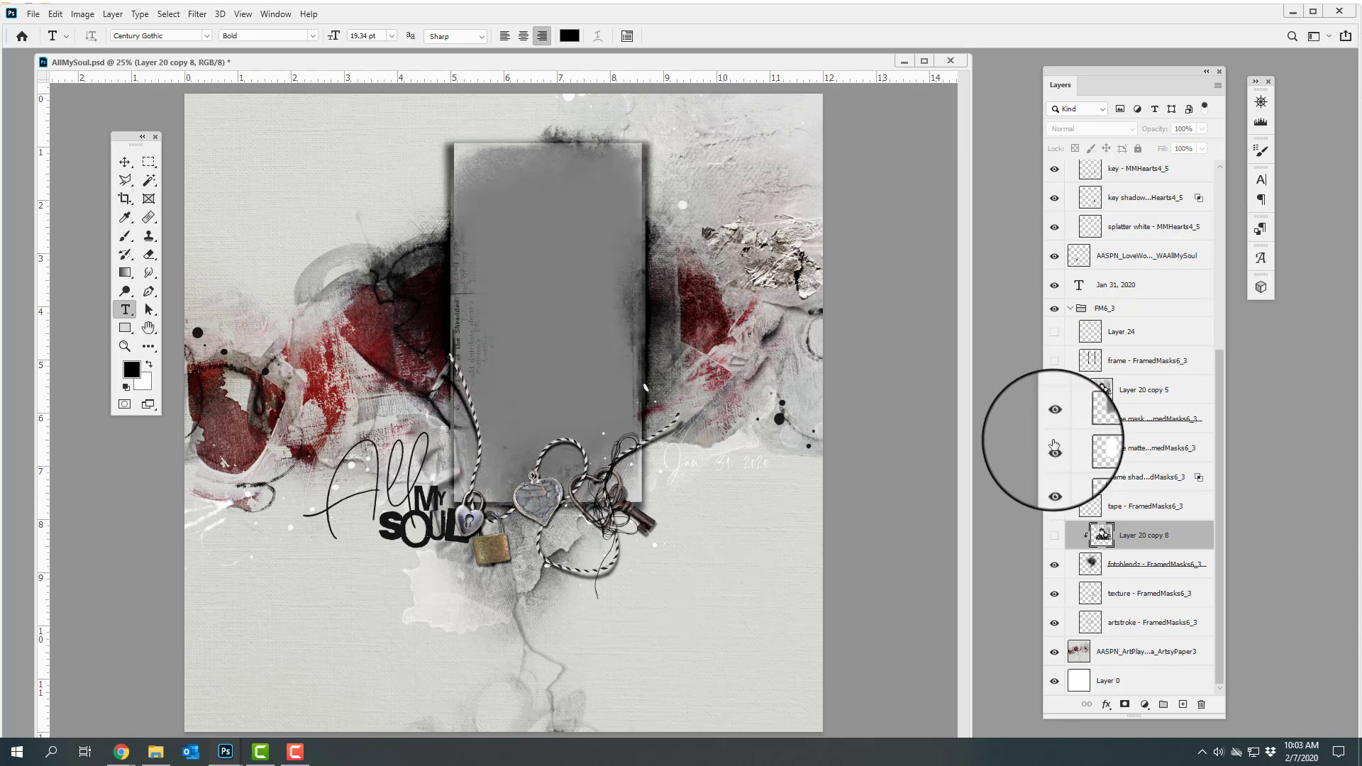
click(1055, 422)
click(1053, 451)
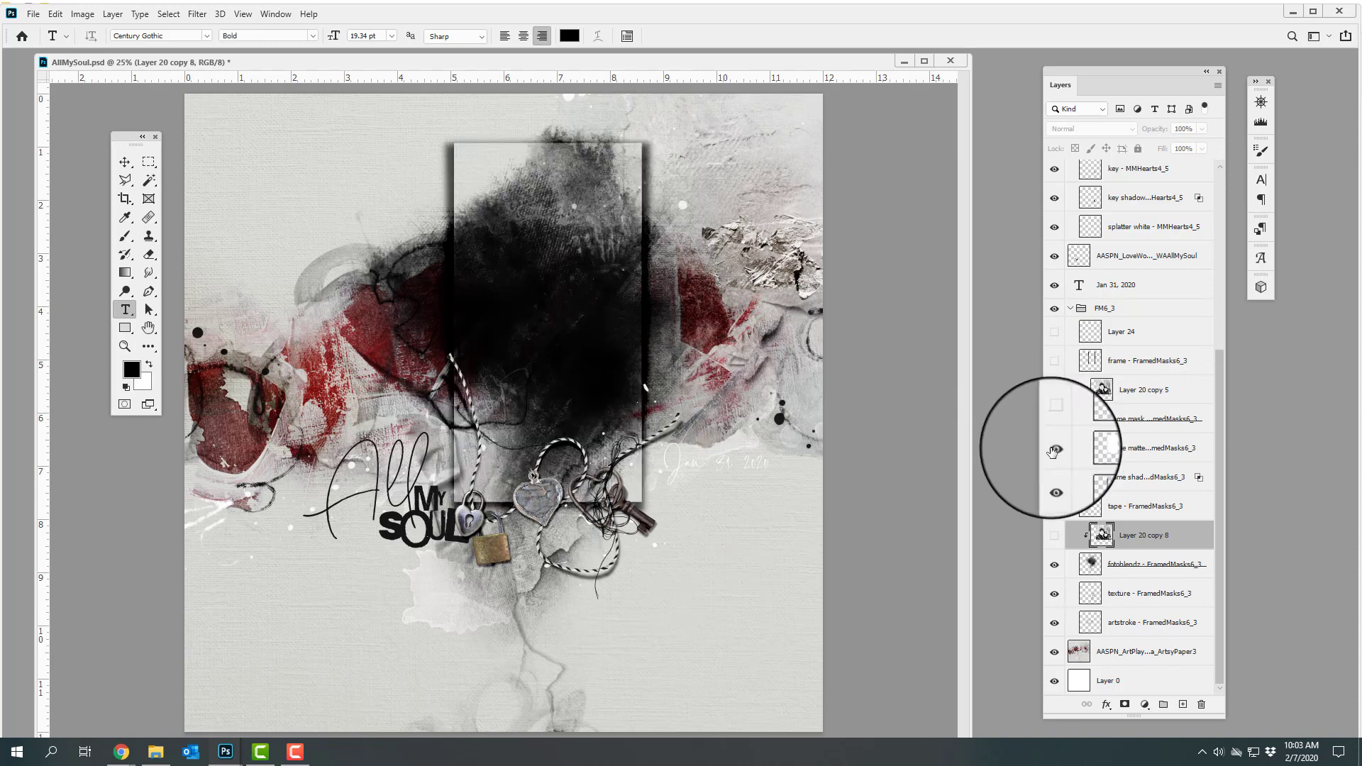
click(1053, 451)
click(1052, 451)
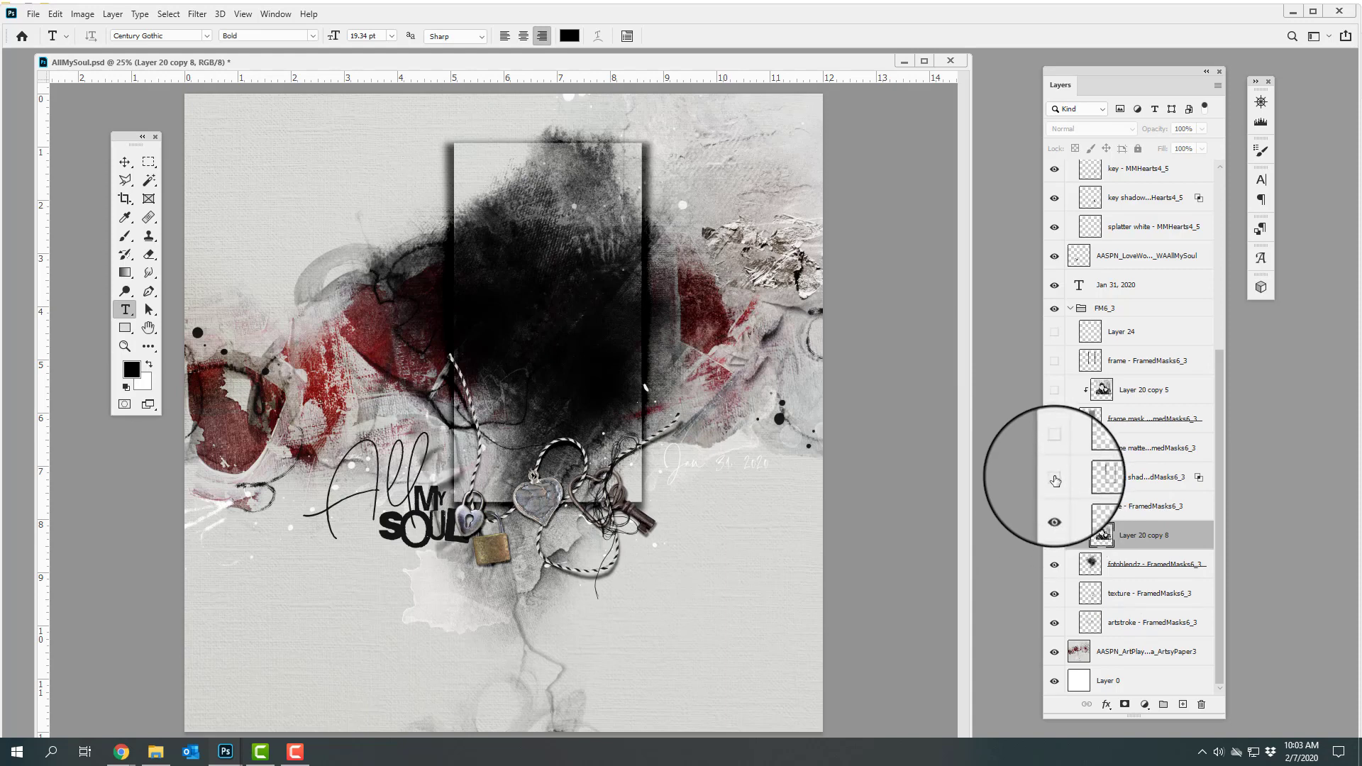
click(1055, 479)
click(1055, 535)
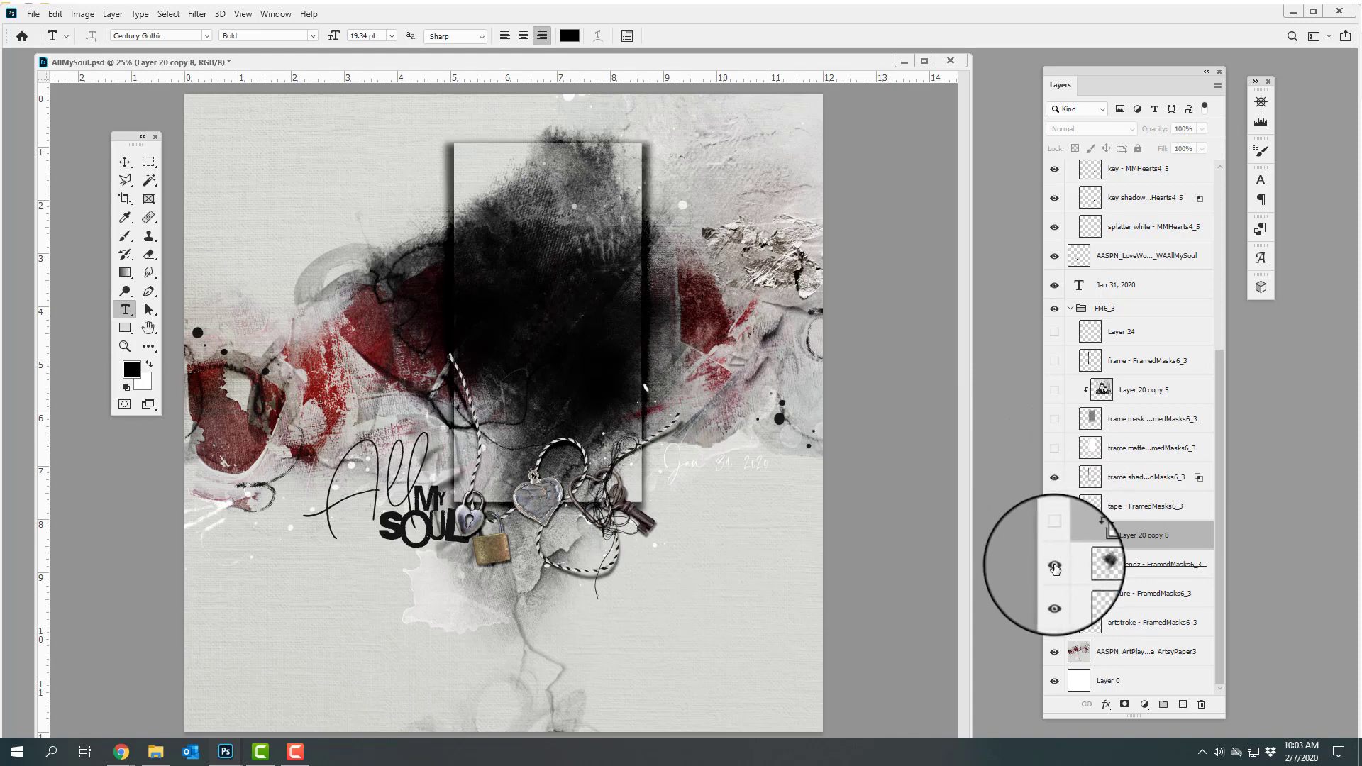
- Hide the frame shadow, toggle the fotoblendz layer off and back on, and show its clipped photo Layer 20 copy 8
click(1054, 478)
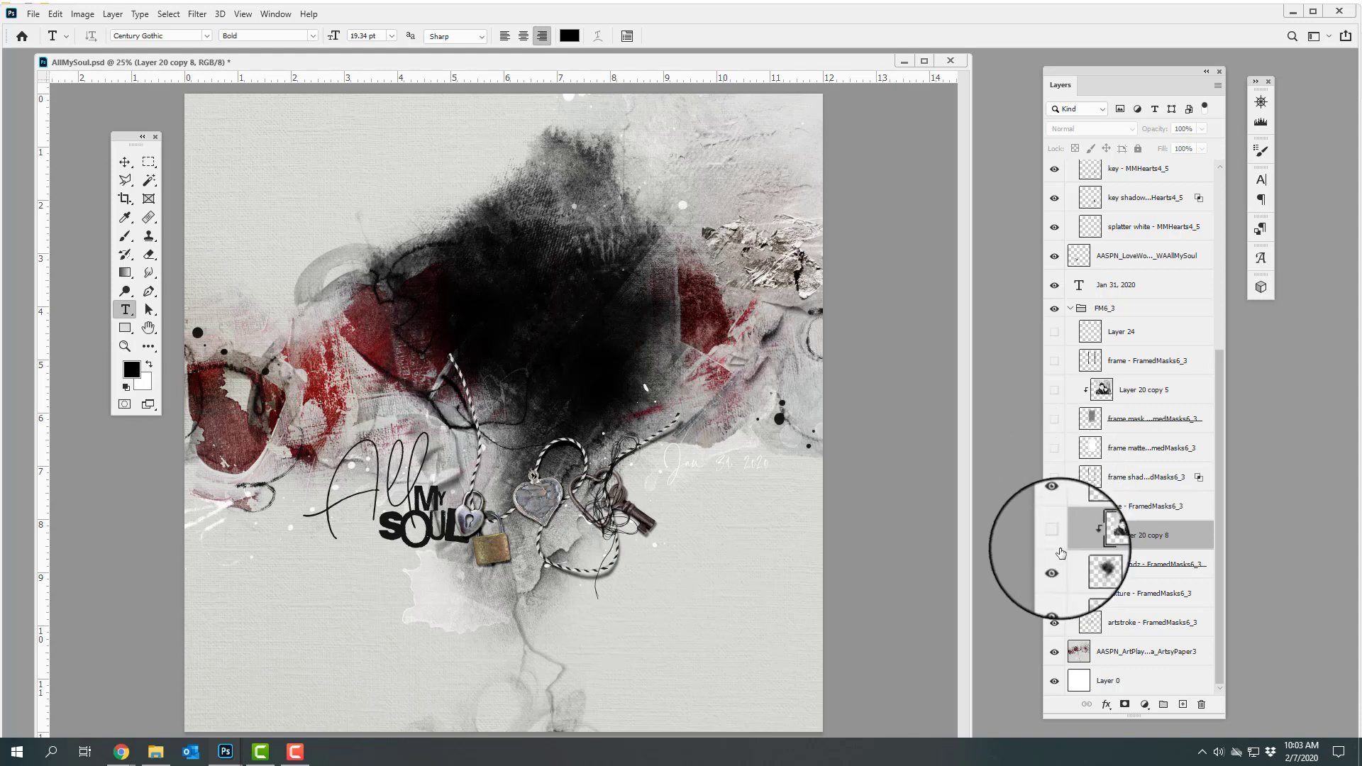
click(1055, 568)
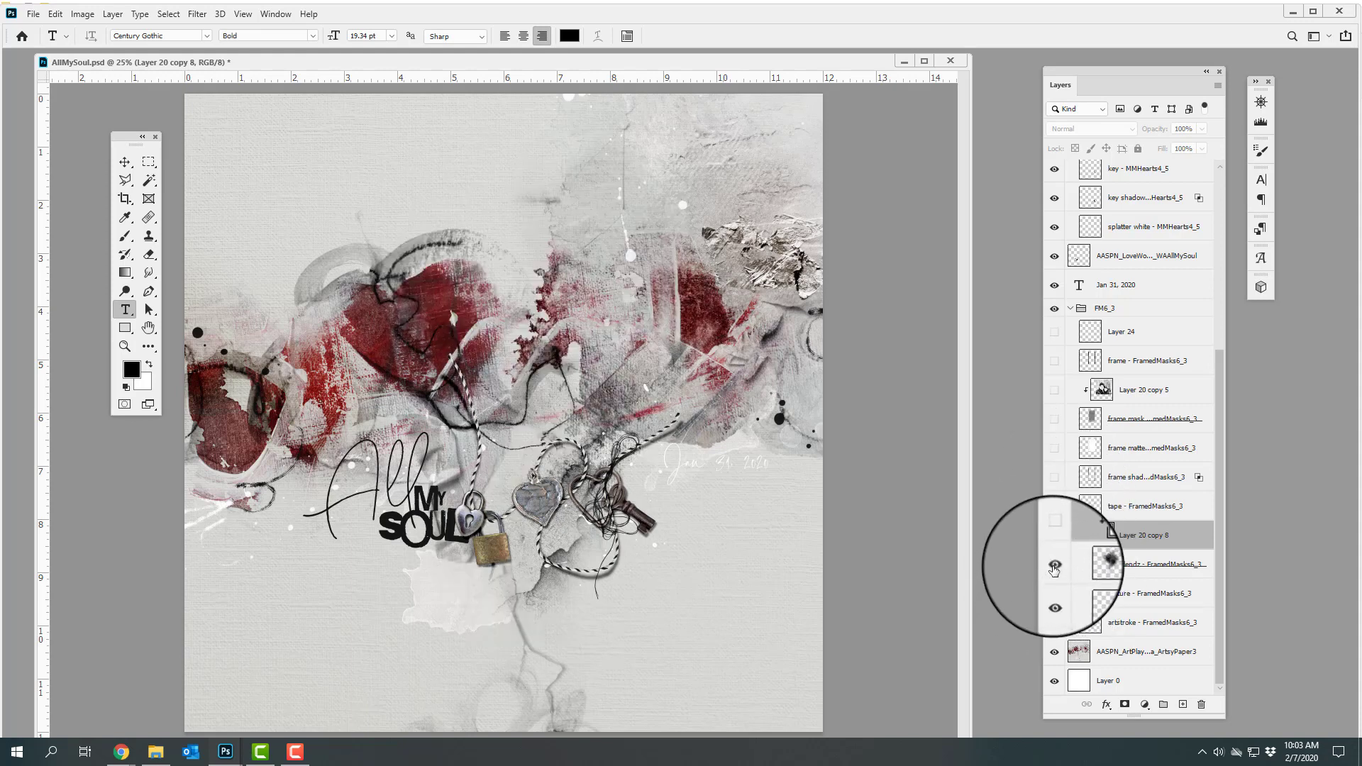
click(1055, 566)
click(1054, 537)
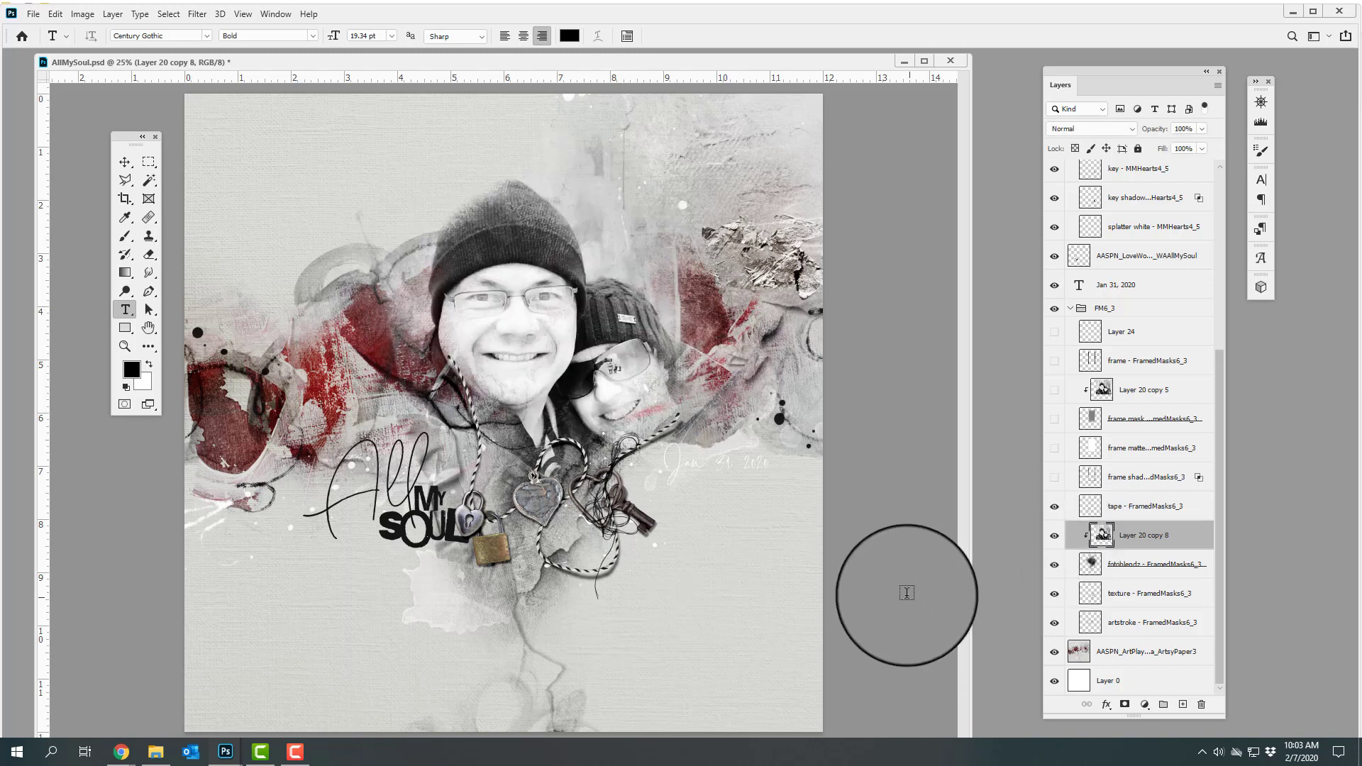
- Toggle the frame shadow to compare its effect and show the frame matte, frame mask, frame and clipped photo Layer 20 copy 5
click(1054, 477)
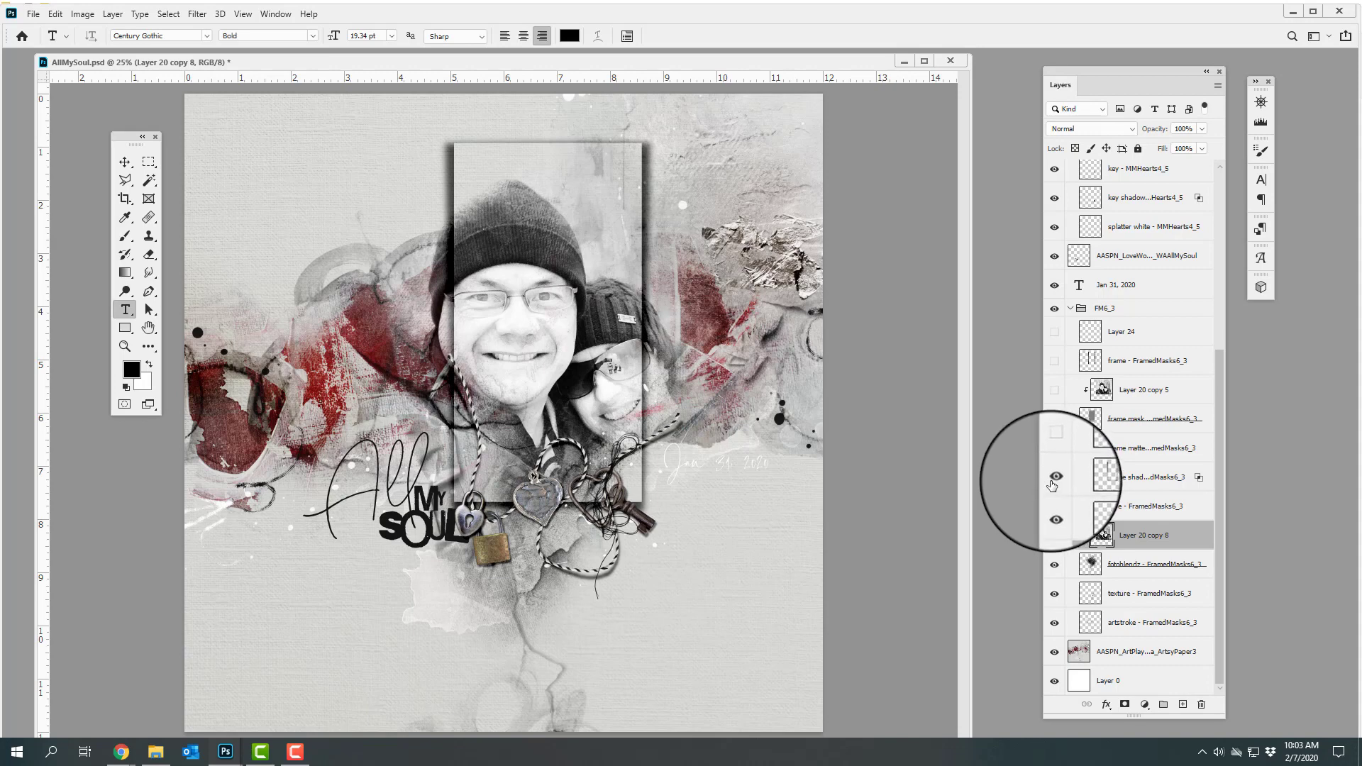
click(1055, 478)
click(1054, 479)
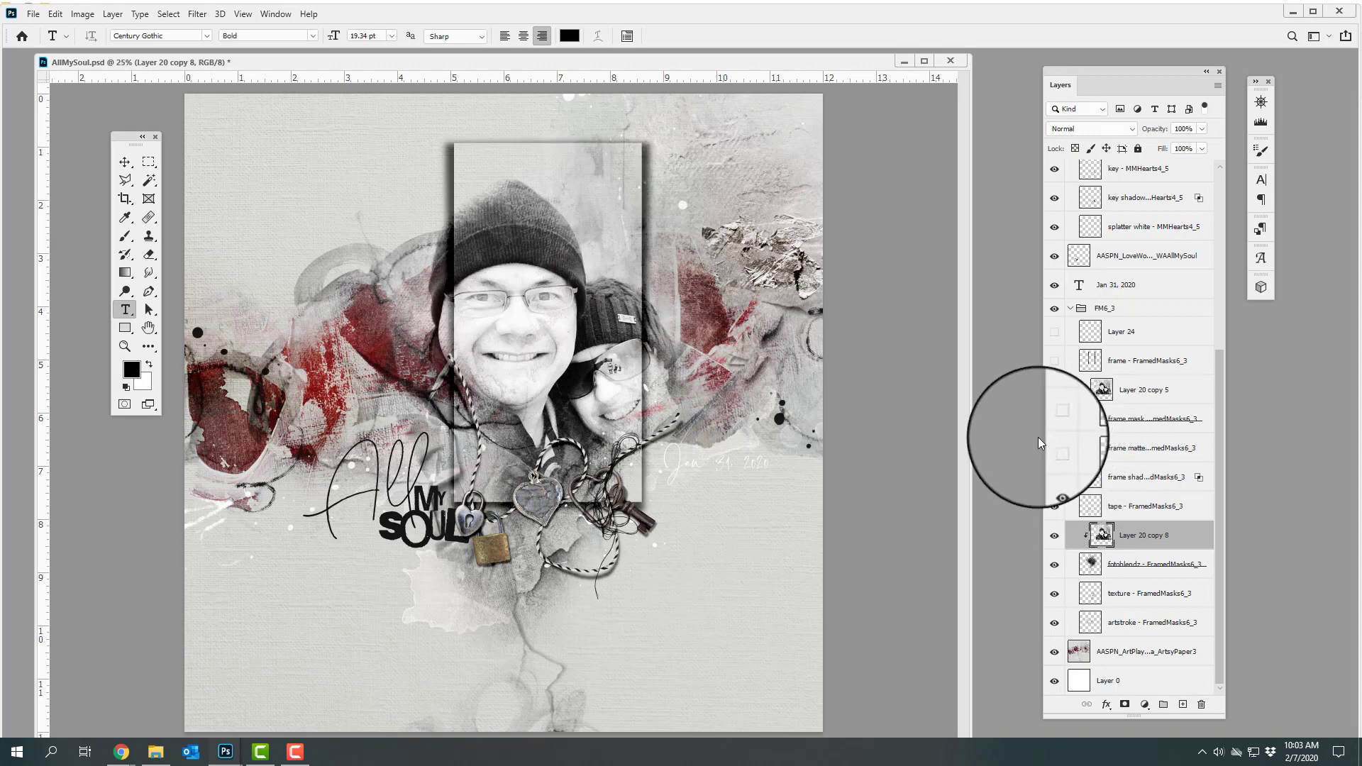
click(1054, 448)
click(1054, 419)
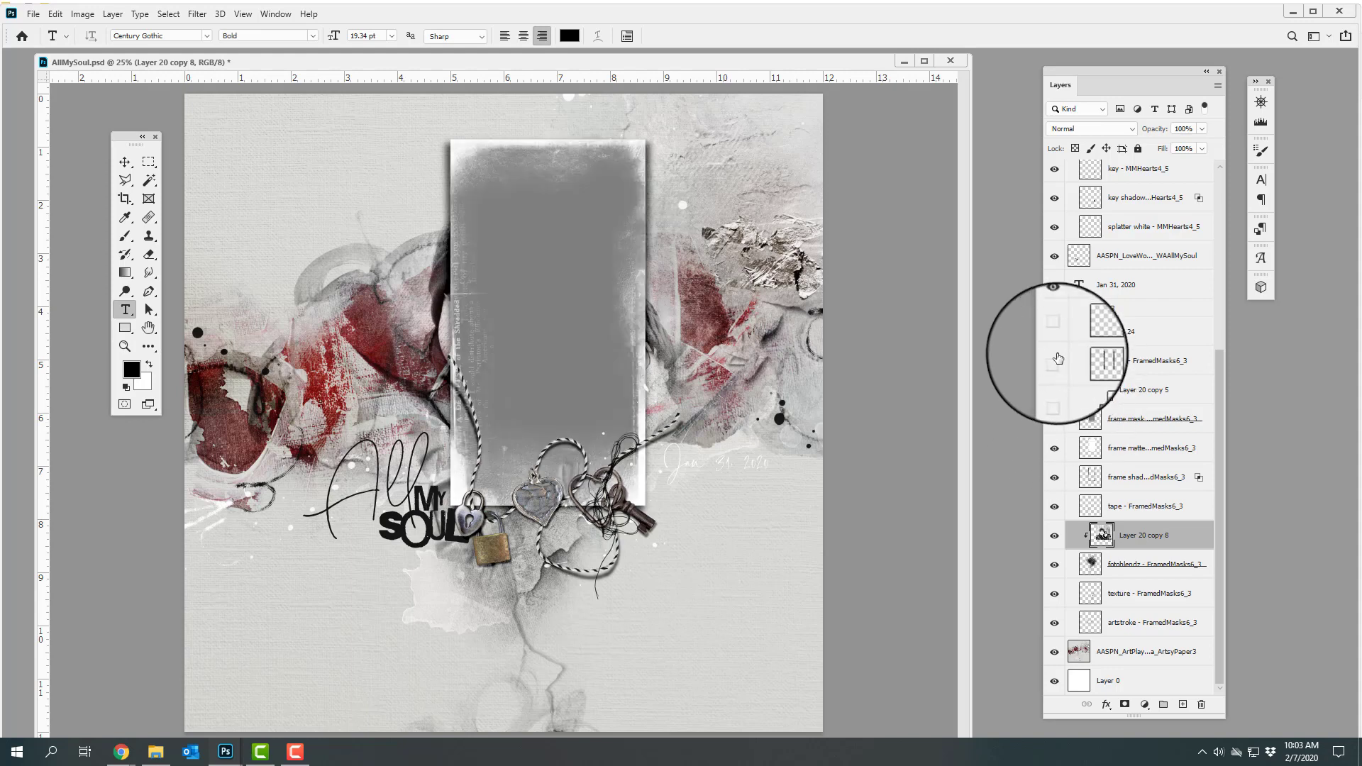
click(1055, 362)
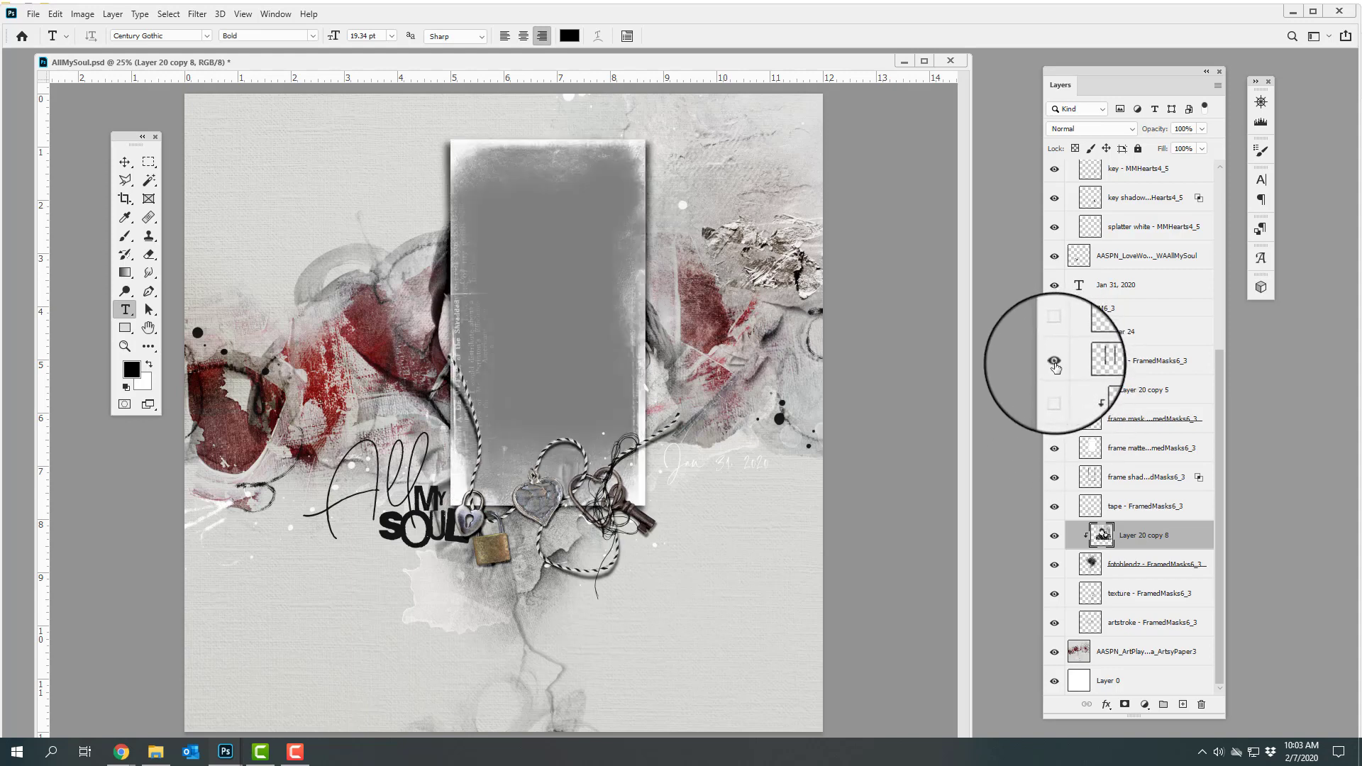
click(1054, 363)
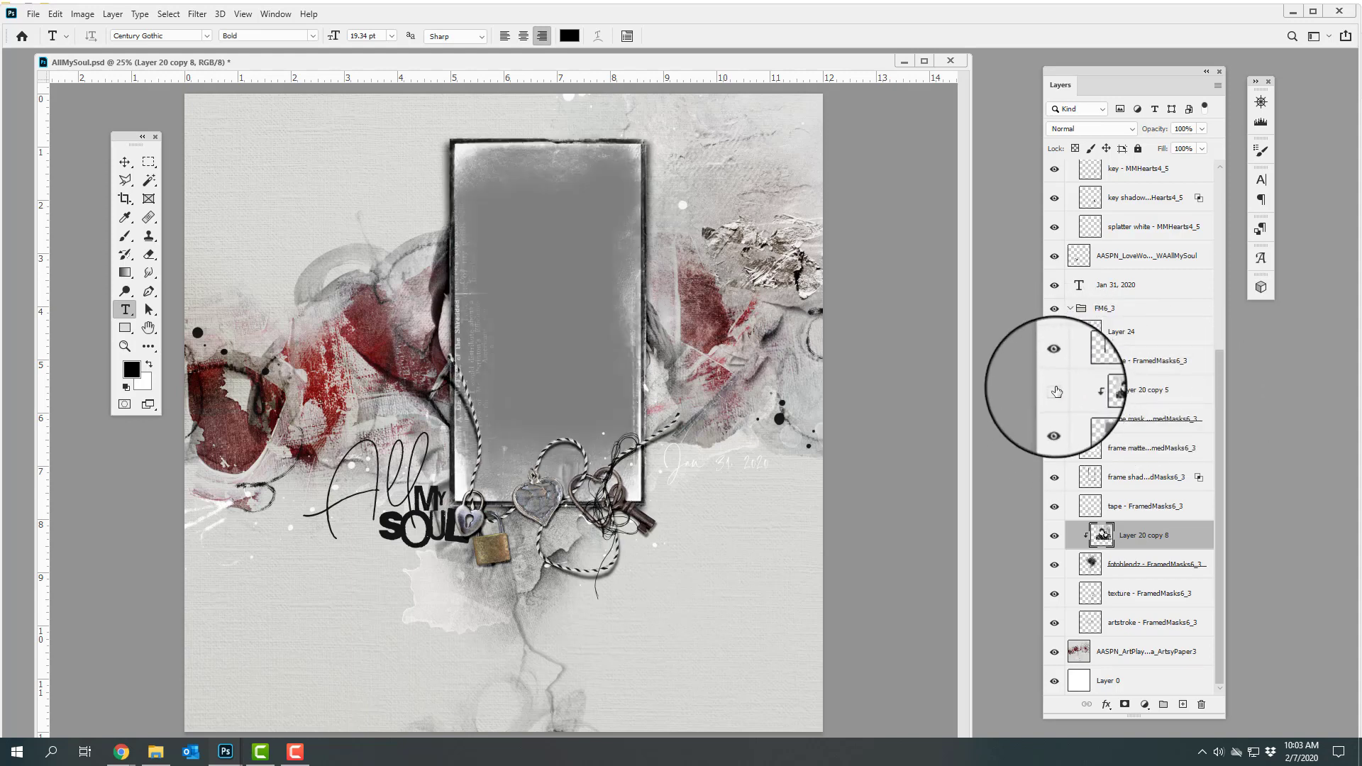
click(1055, 391)
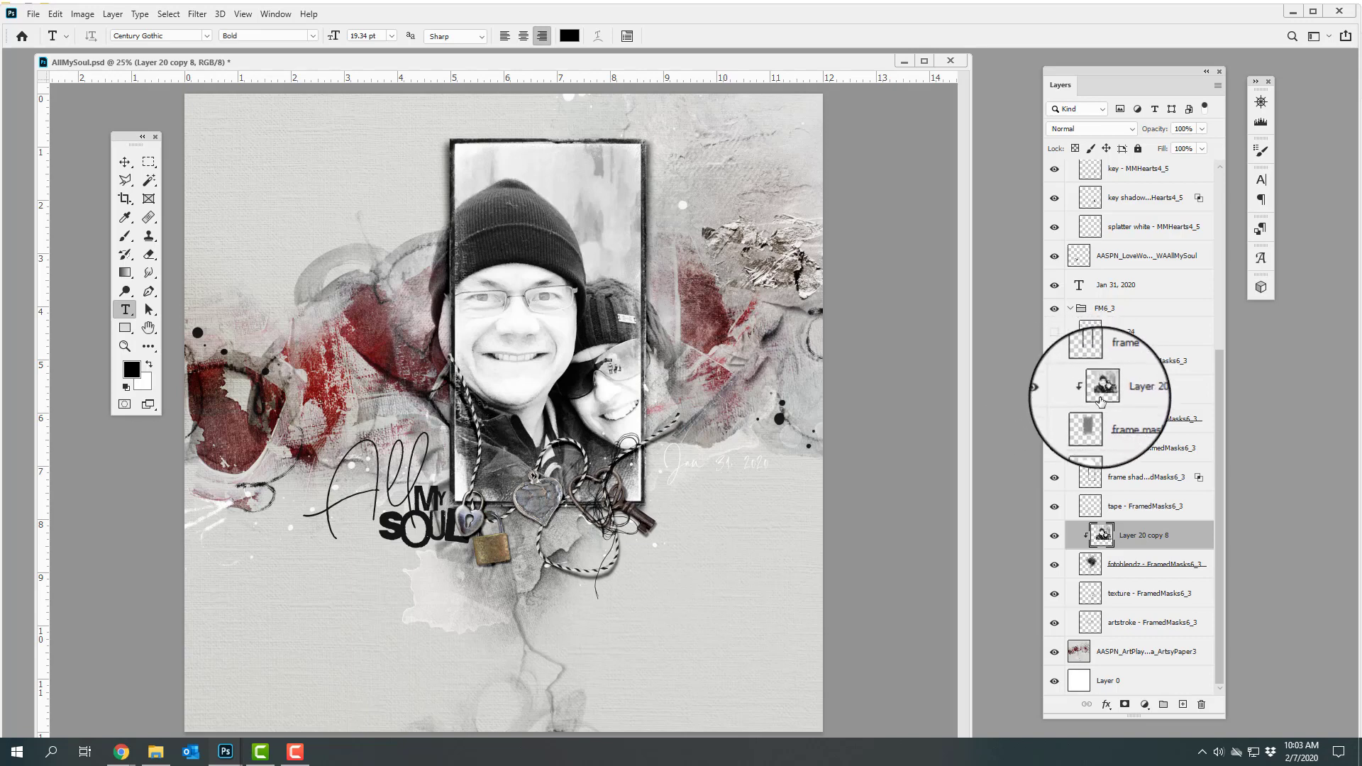
- Hide the FM6_3 layers from the frame down to the tape, and set the fotoblendz layer's blend mode to Lighter Color
key(alt+bracketleft)
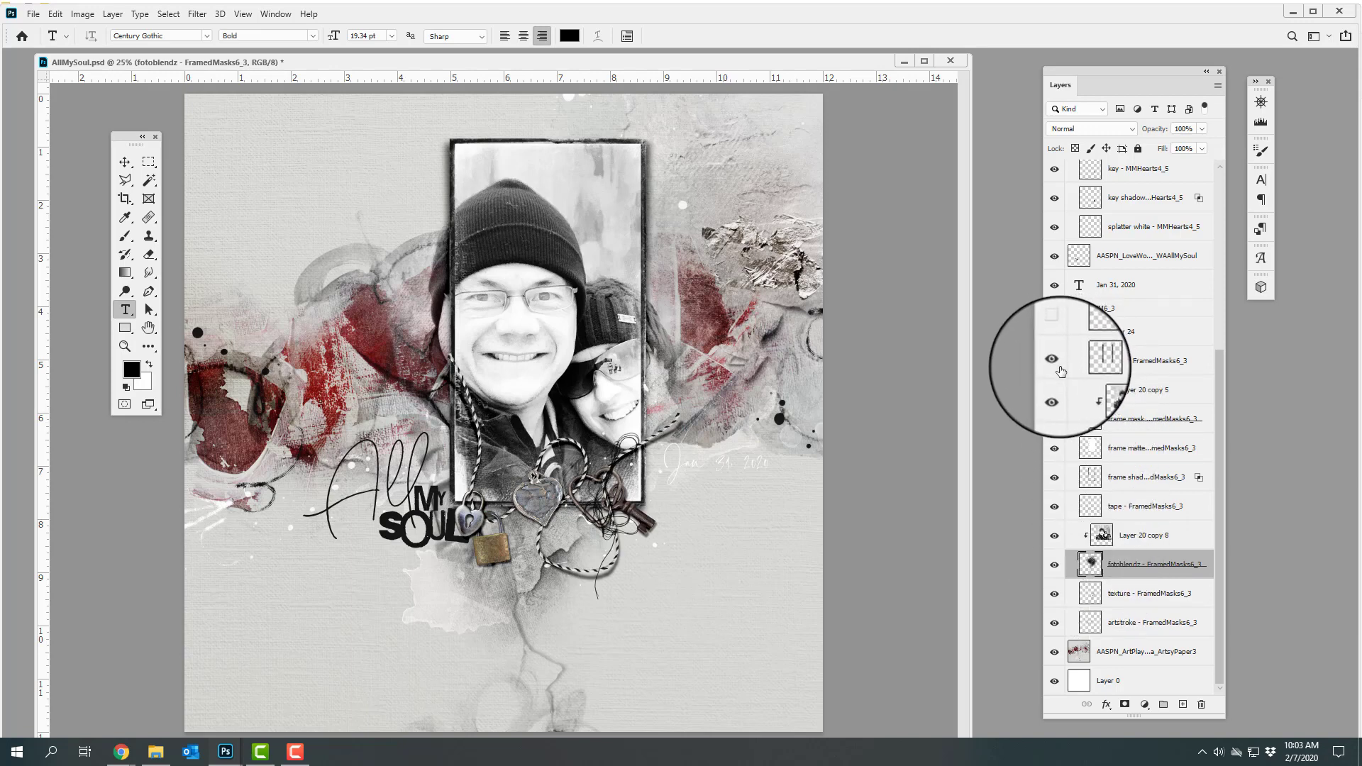
drag(1054, 392, 1054, 508)
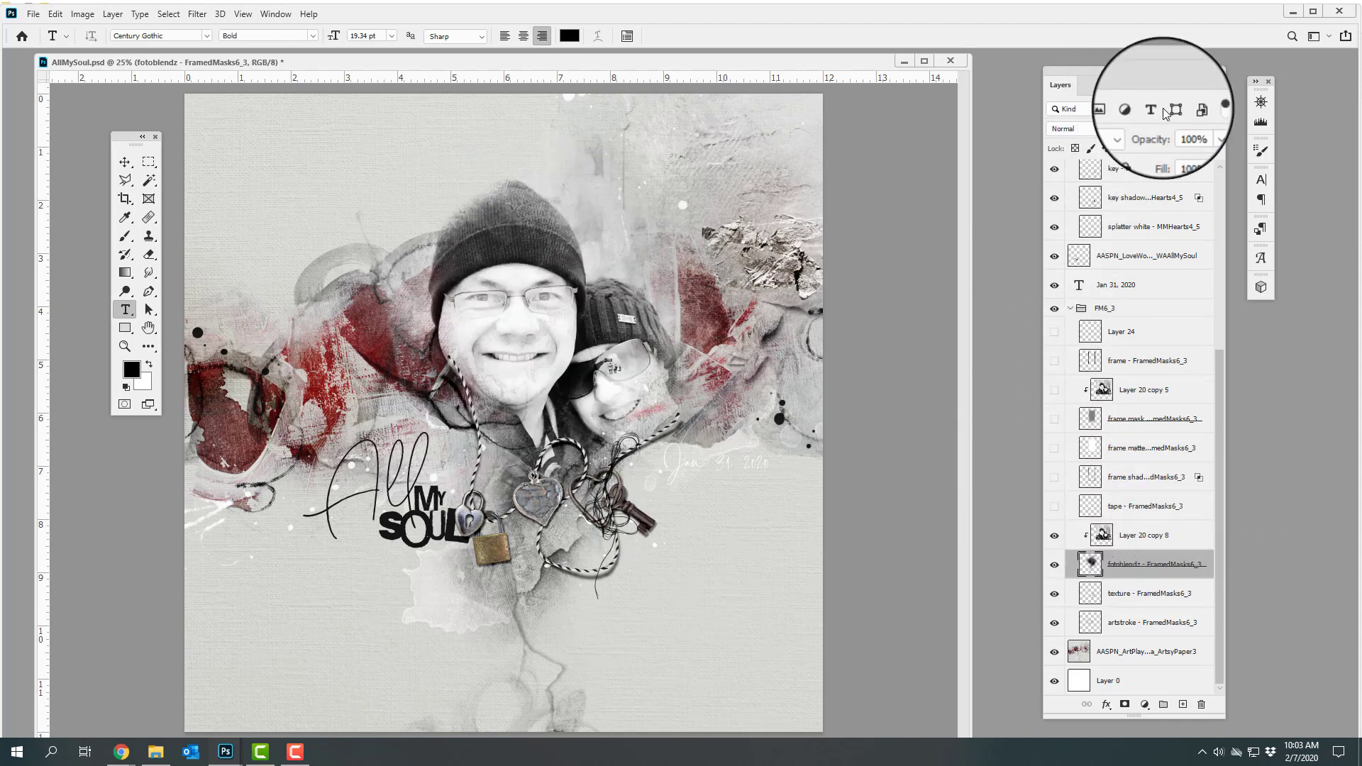
click(1132, 128)
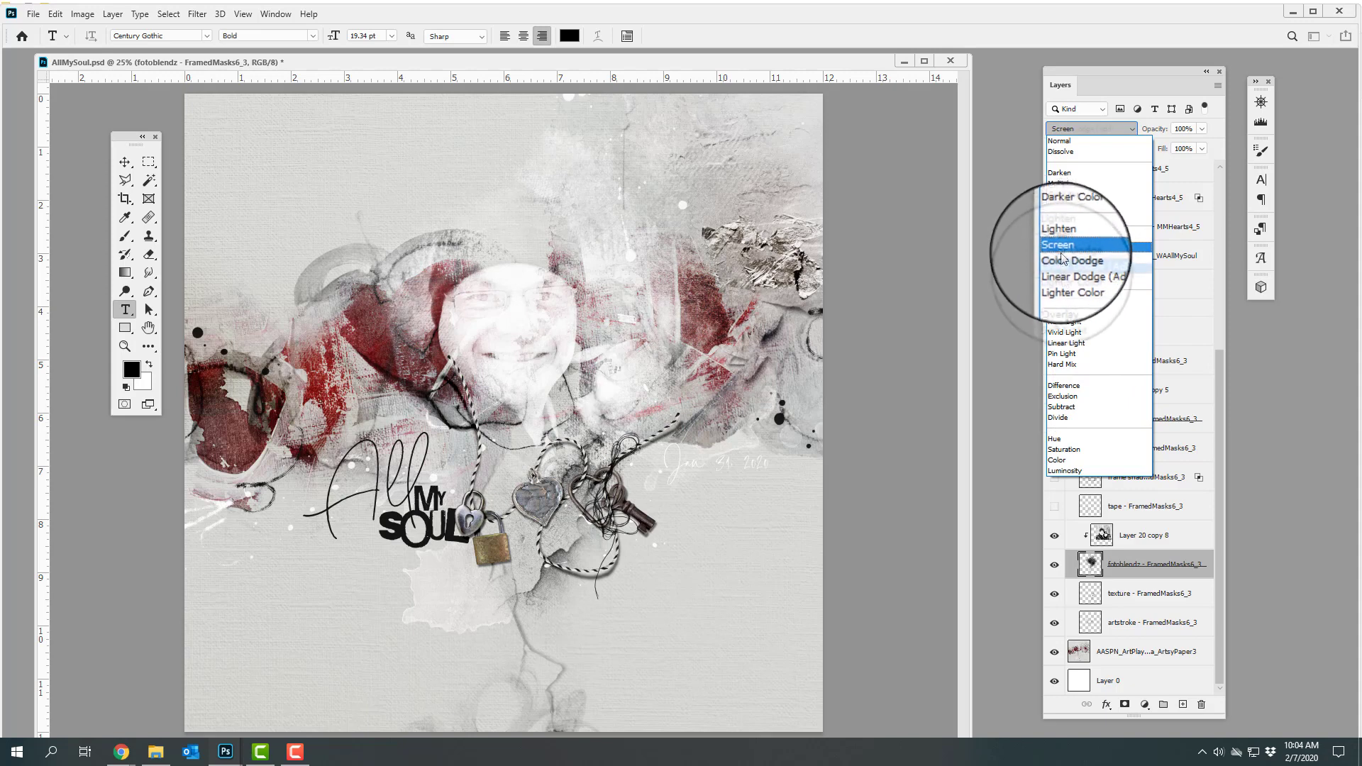
click(1064, 284)
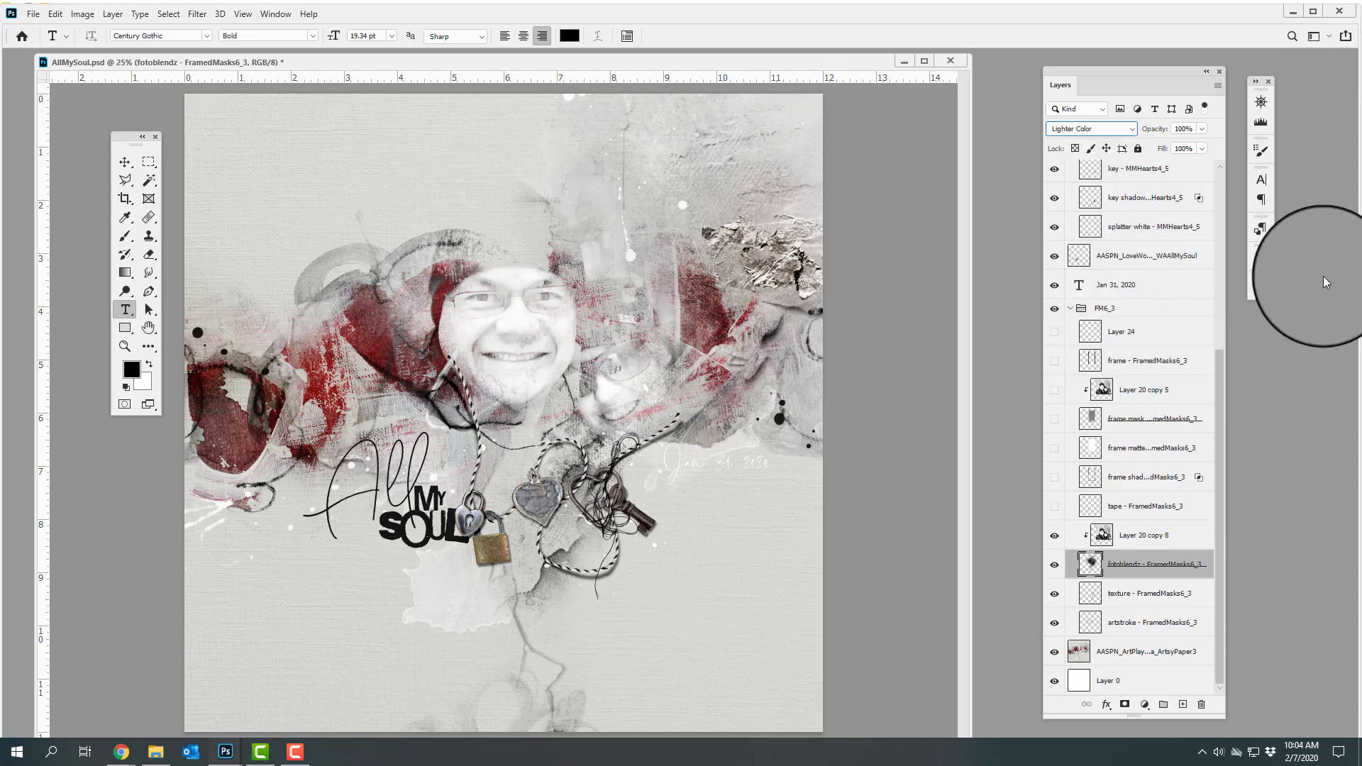
- Show the frame shadow layer and reduce its opacity to 77% and its fill to 51%
click(1054, 477)
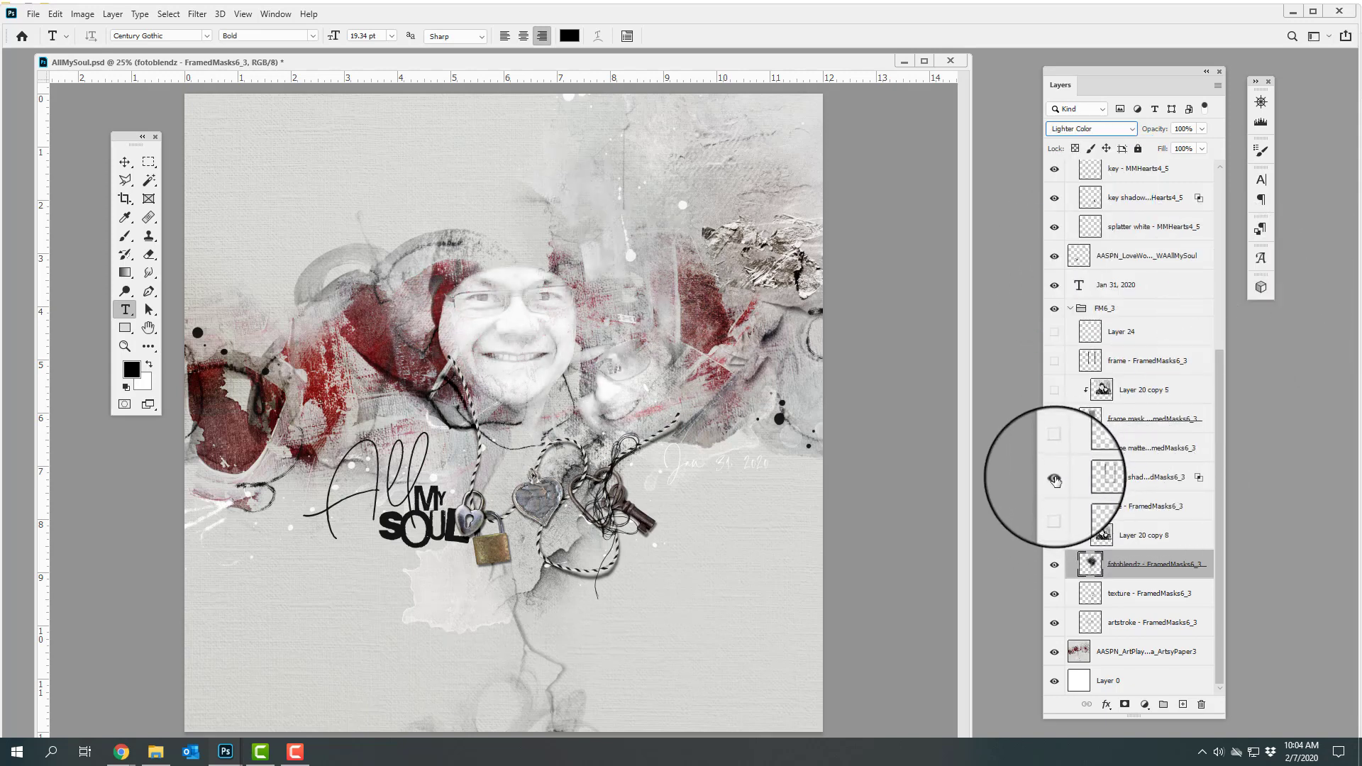
click(1108, 481)
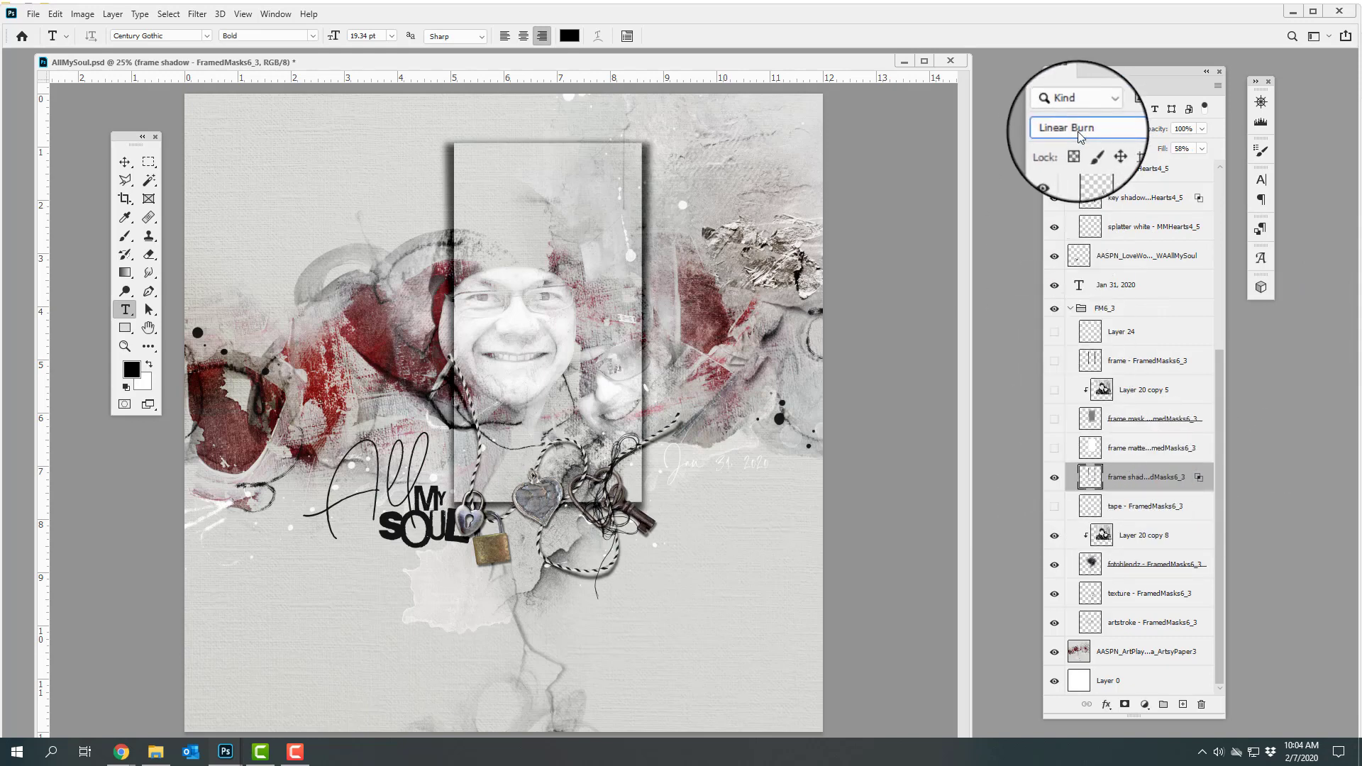
mouse_move(1203, 156)
mouse_down()
mouse_move(1170, 168)
mouse_move(1187, 149)
mouse_up()
click(1203, 133)
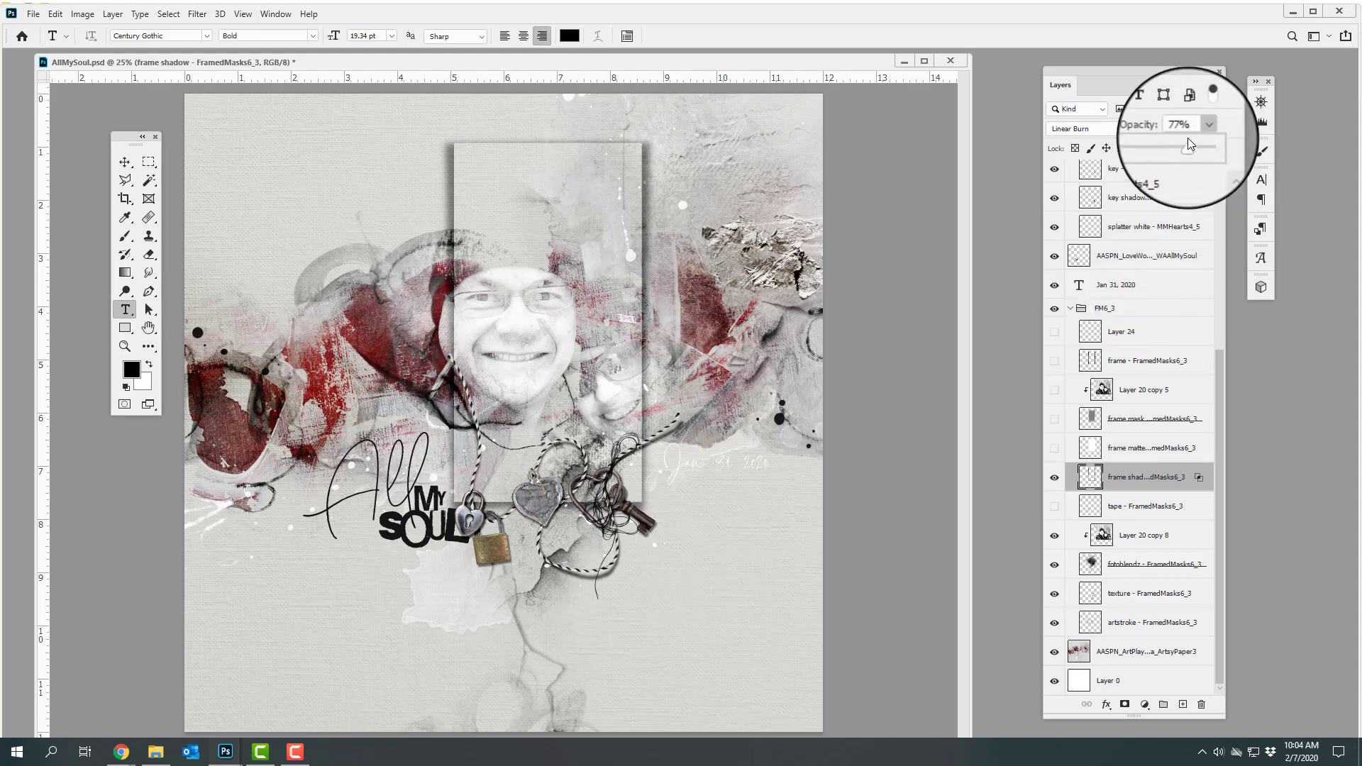
click(1222, 119)
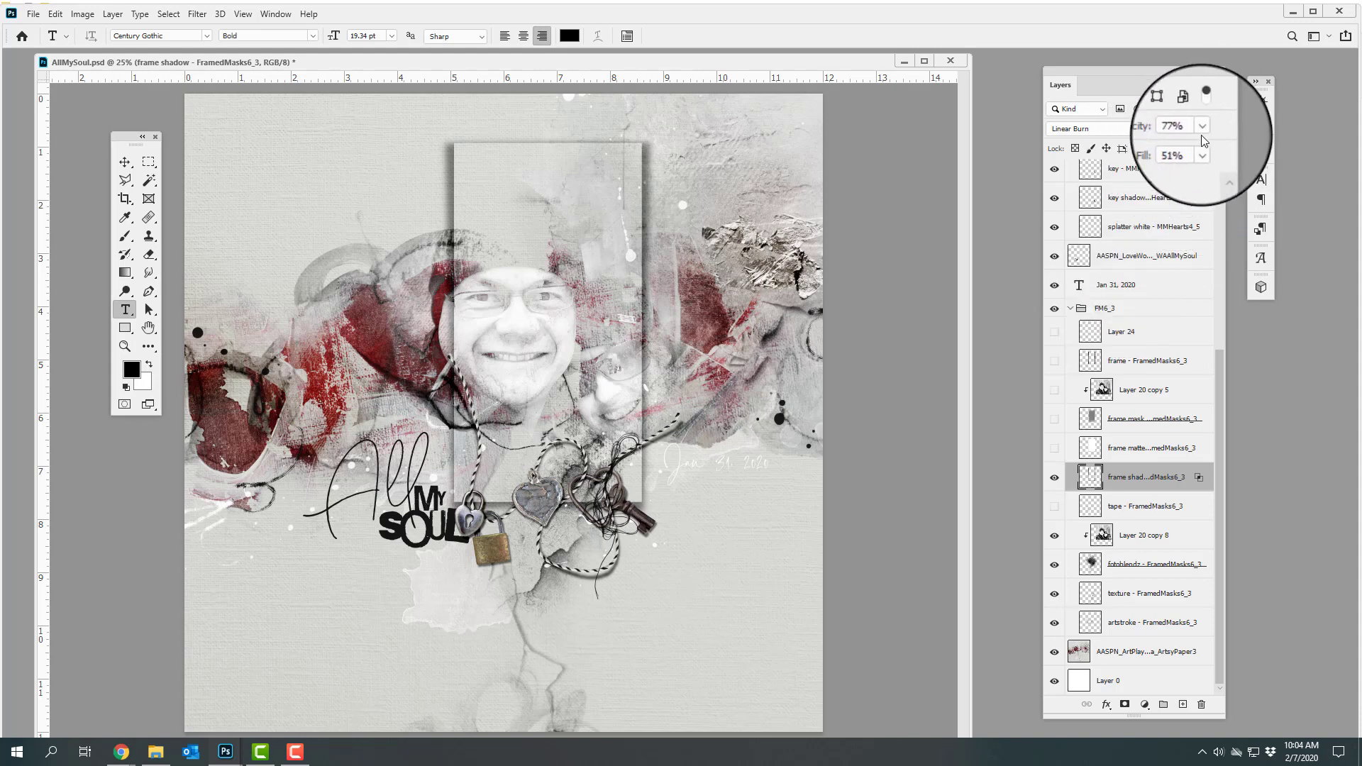
click(1202, 149)
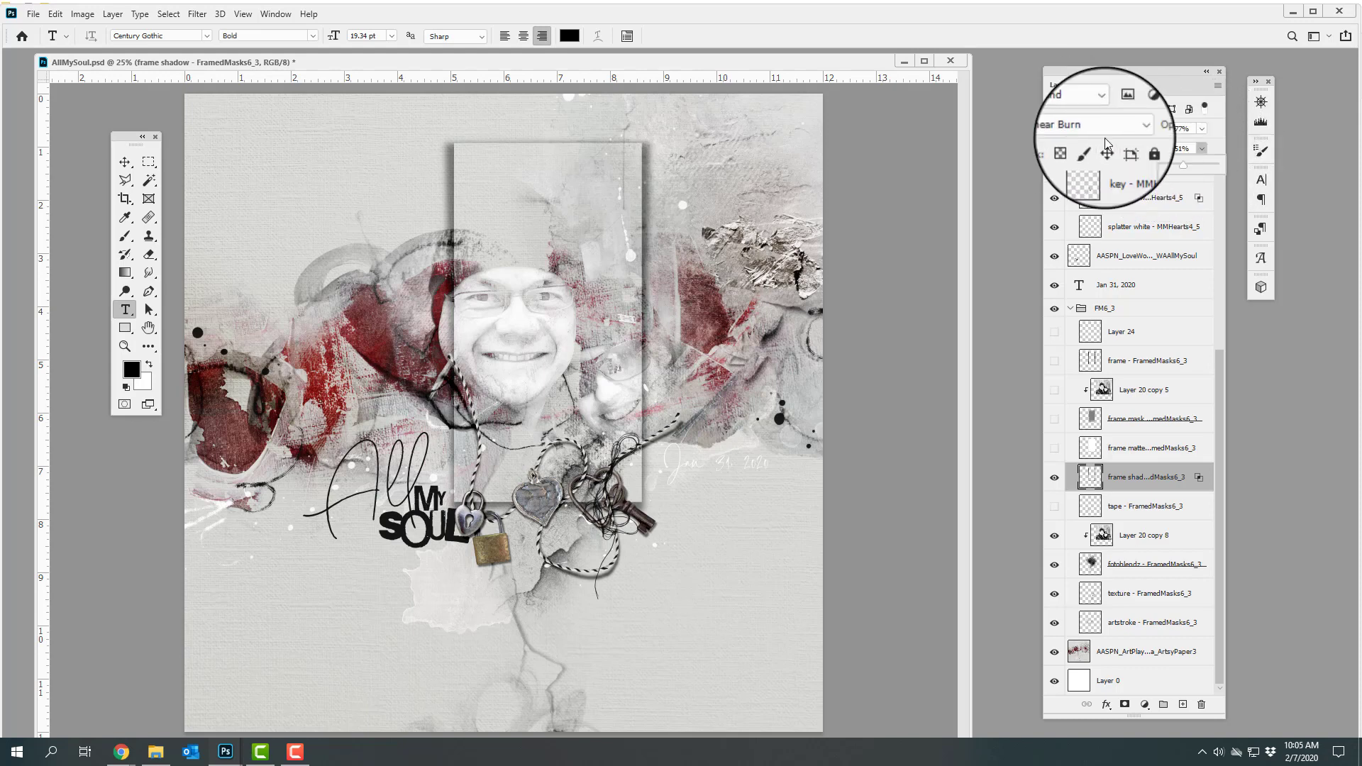
- Show the frame matte layer and invert it from white to black
click(1054, 448)
click(1092, 447)
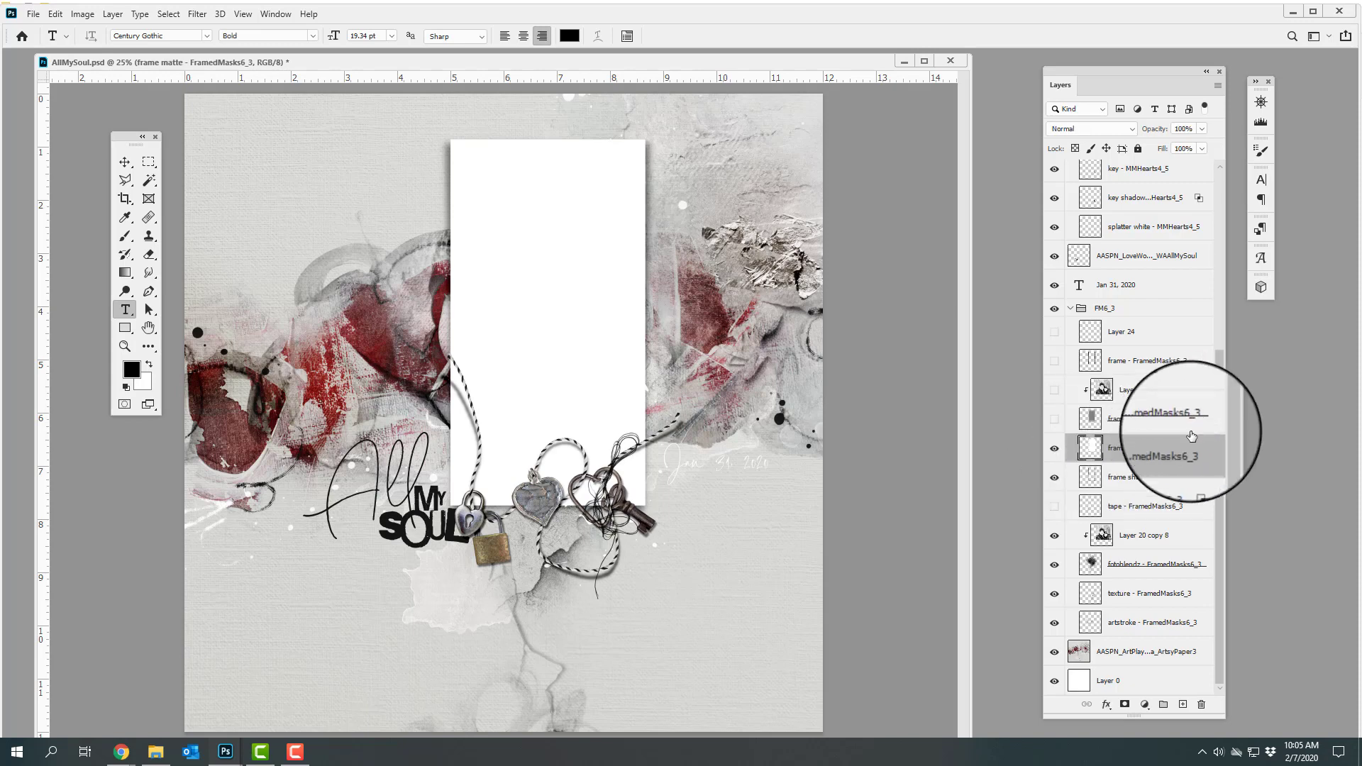
click(1054, 418)
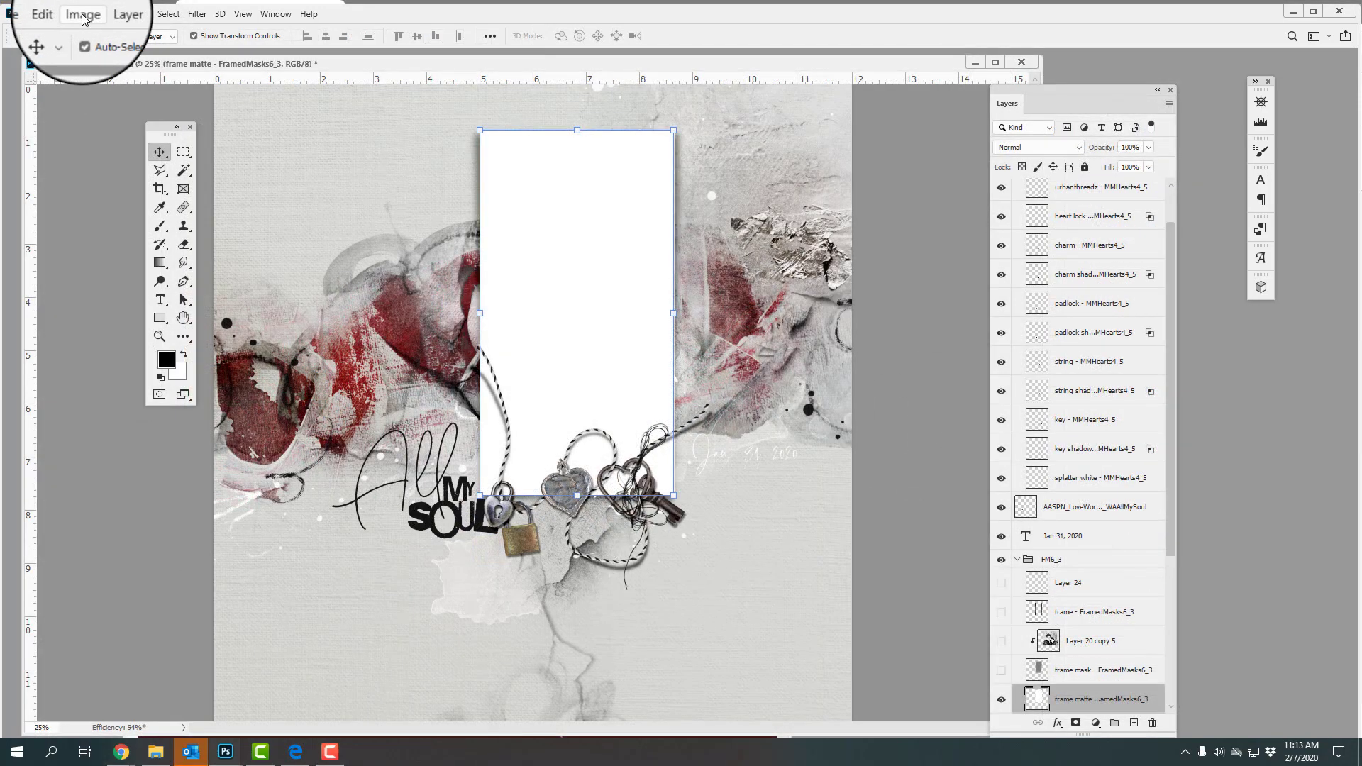
click(82, 15)
mouse_move(101, 53)
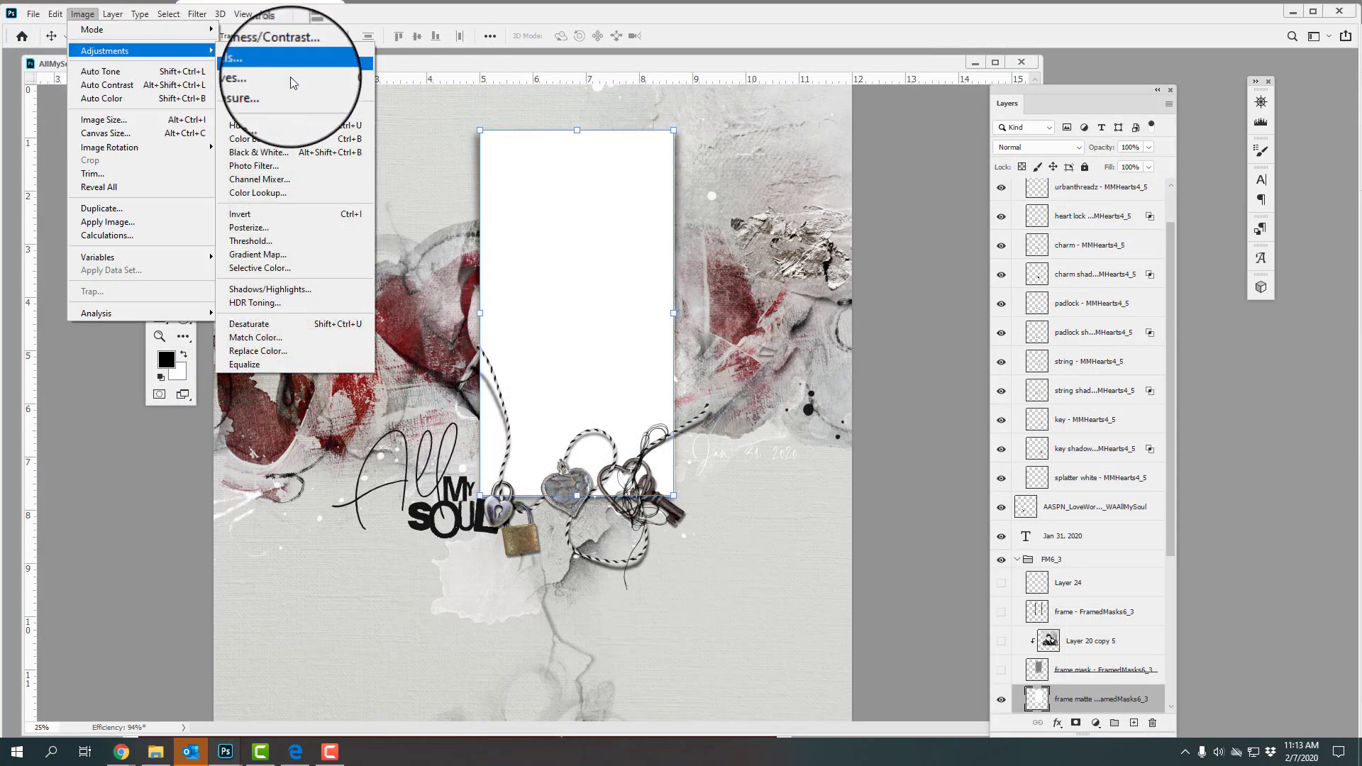
click(259, 216)
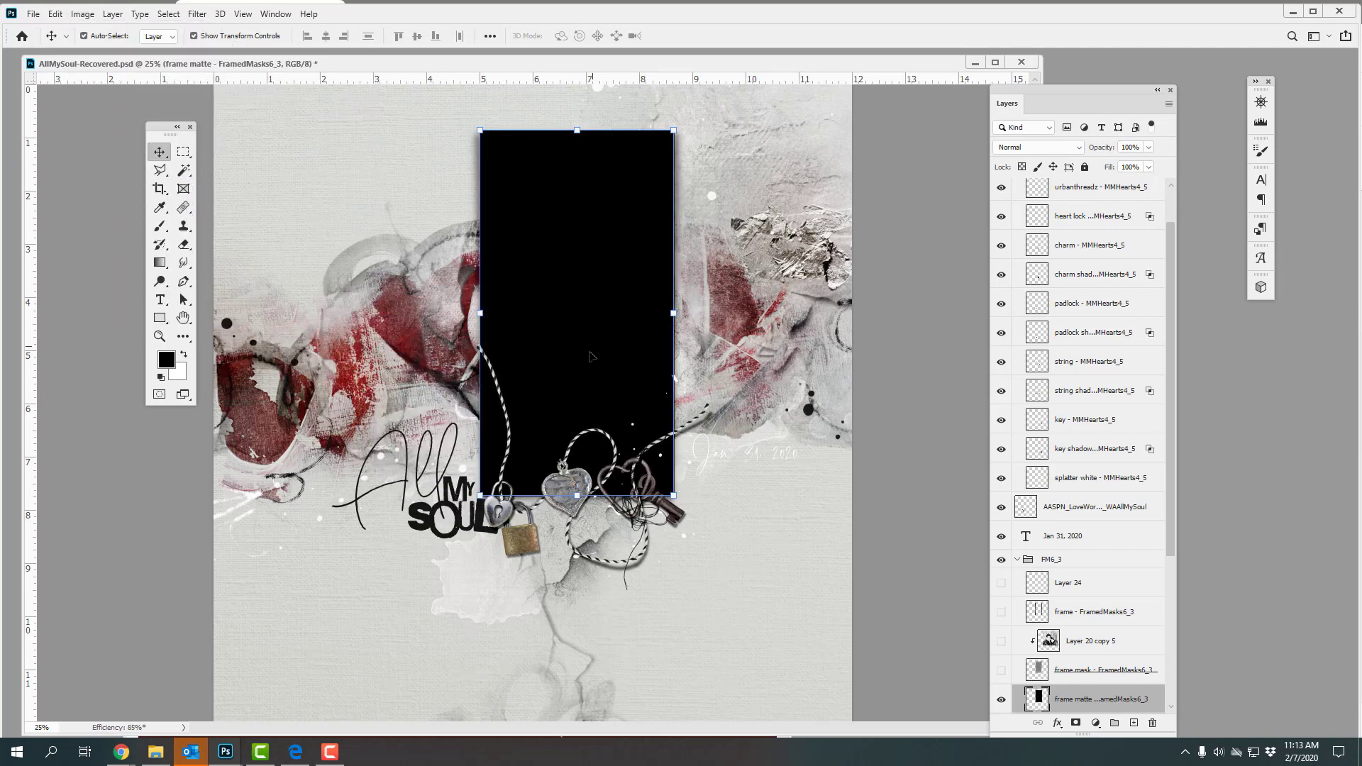
- Show the frame mask and its clipped photo Layer 20 copy 5 over the black matte
drag(1171, 294, 1186, 396)
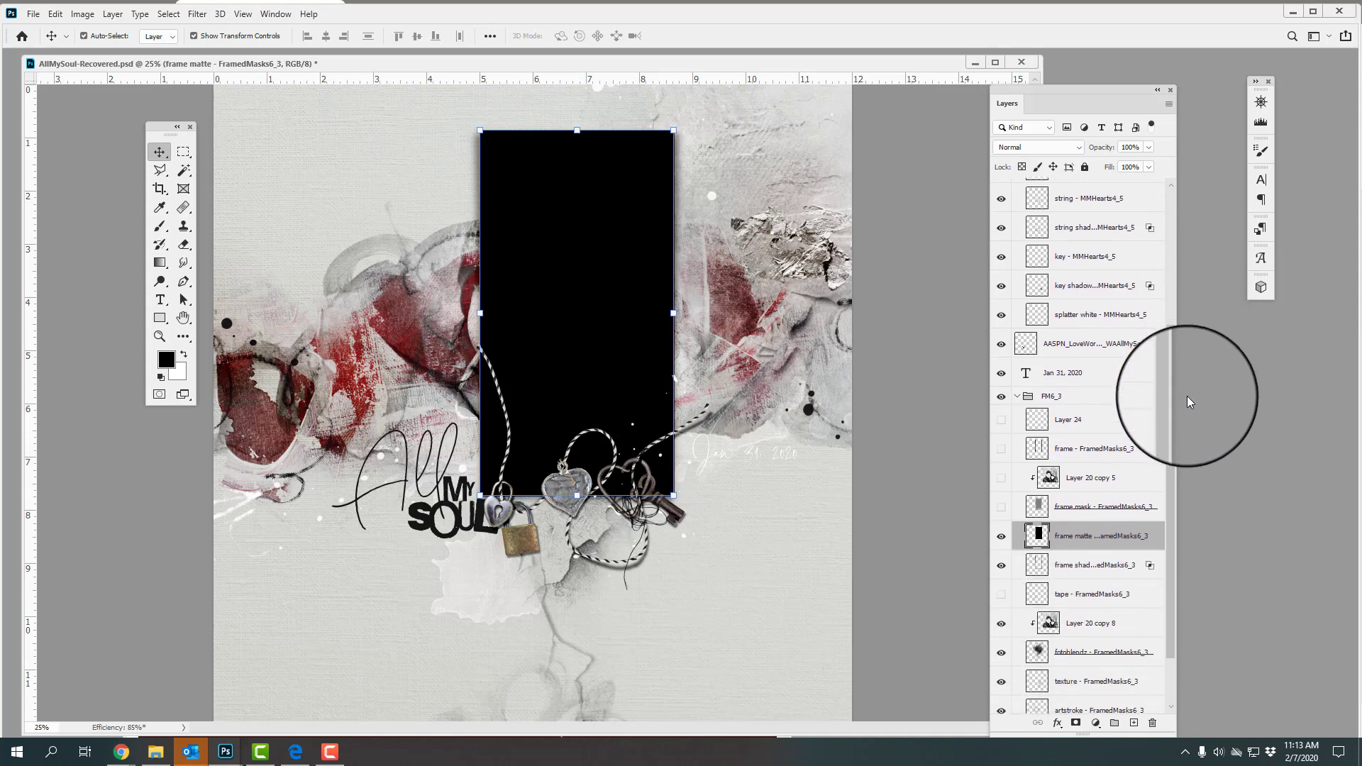
click(1001, 508)
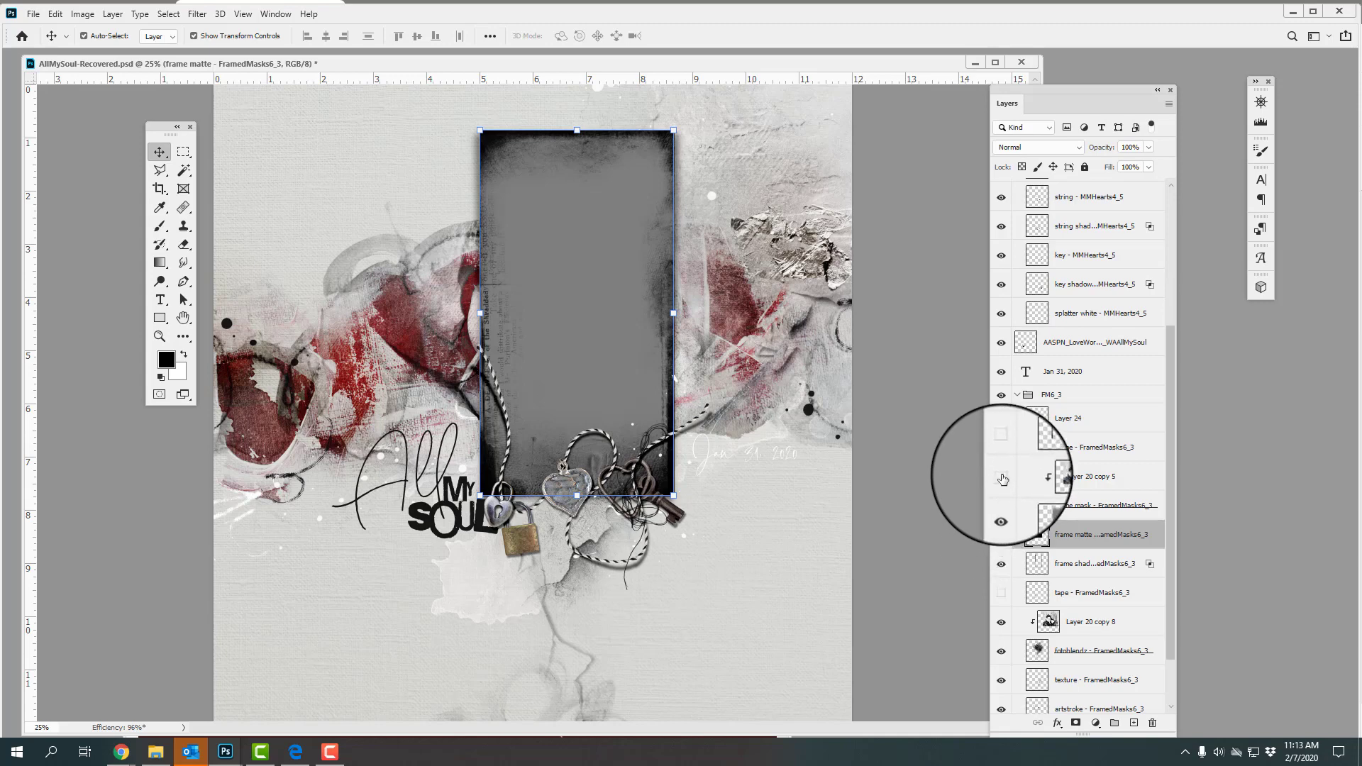
click(1000, 477)
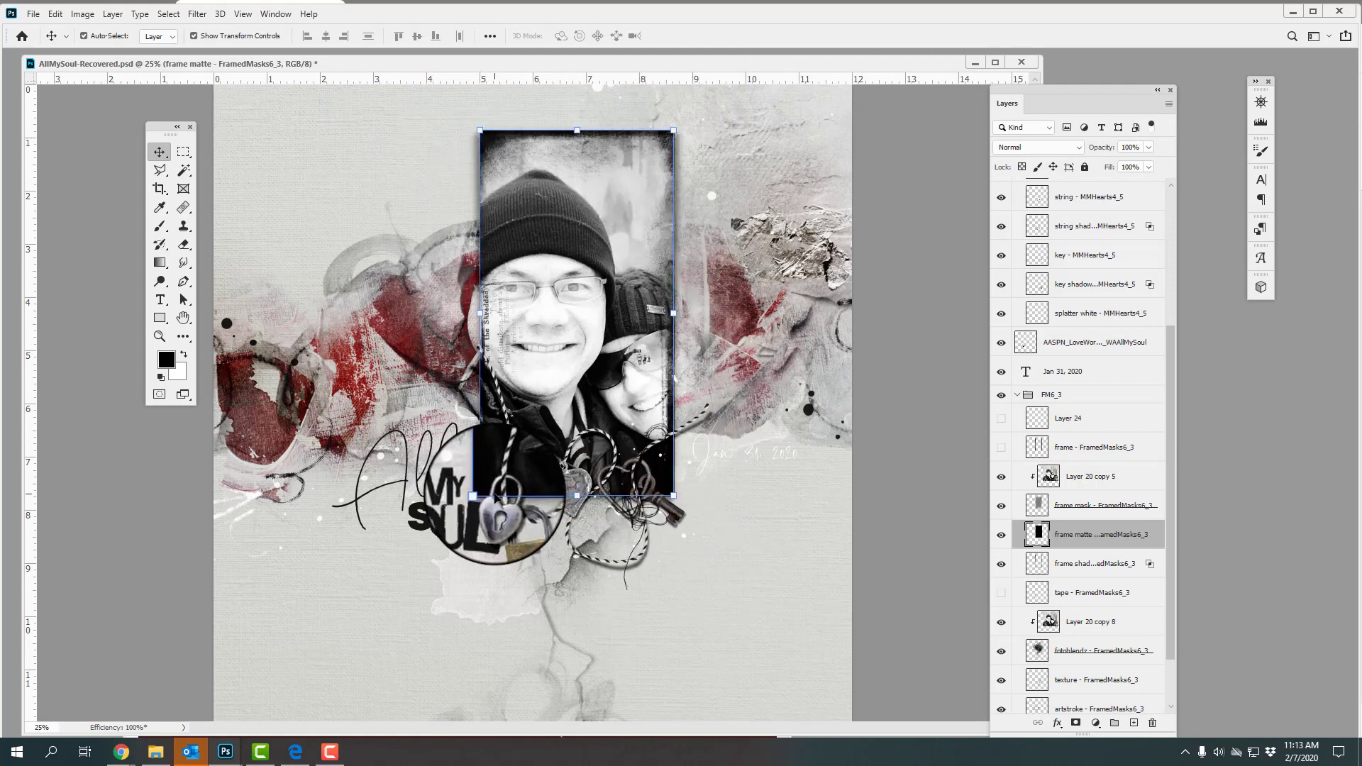
- Invert the frame matte back to white
click(83, 14)
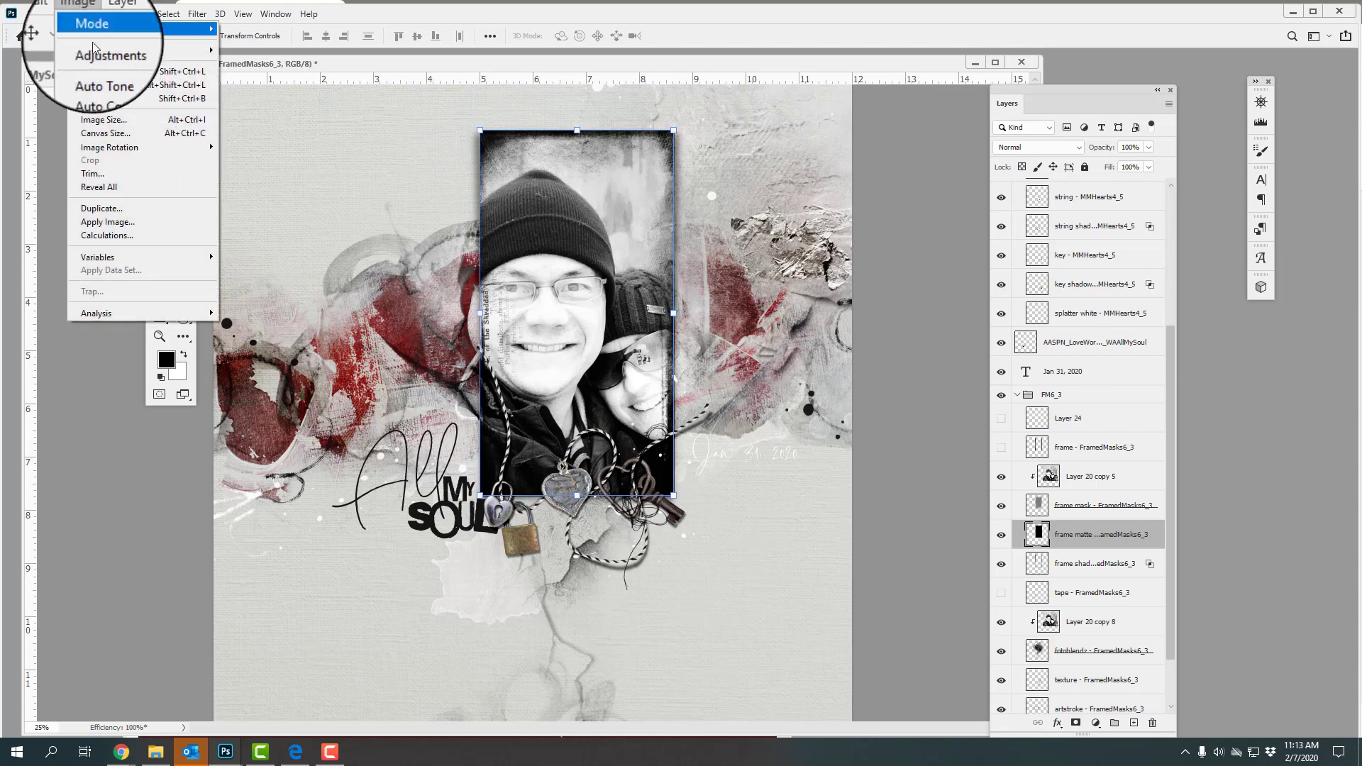
mouse_move(141, 51)
click(262, 215)
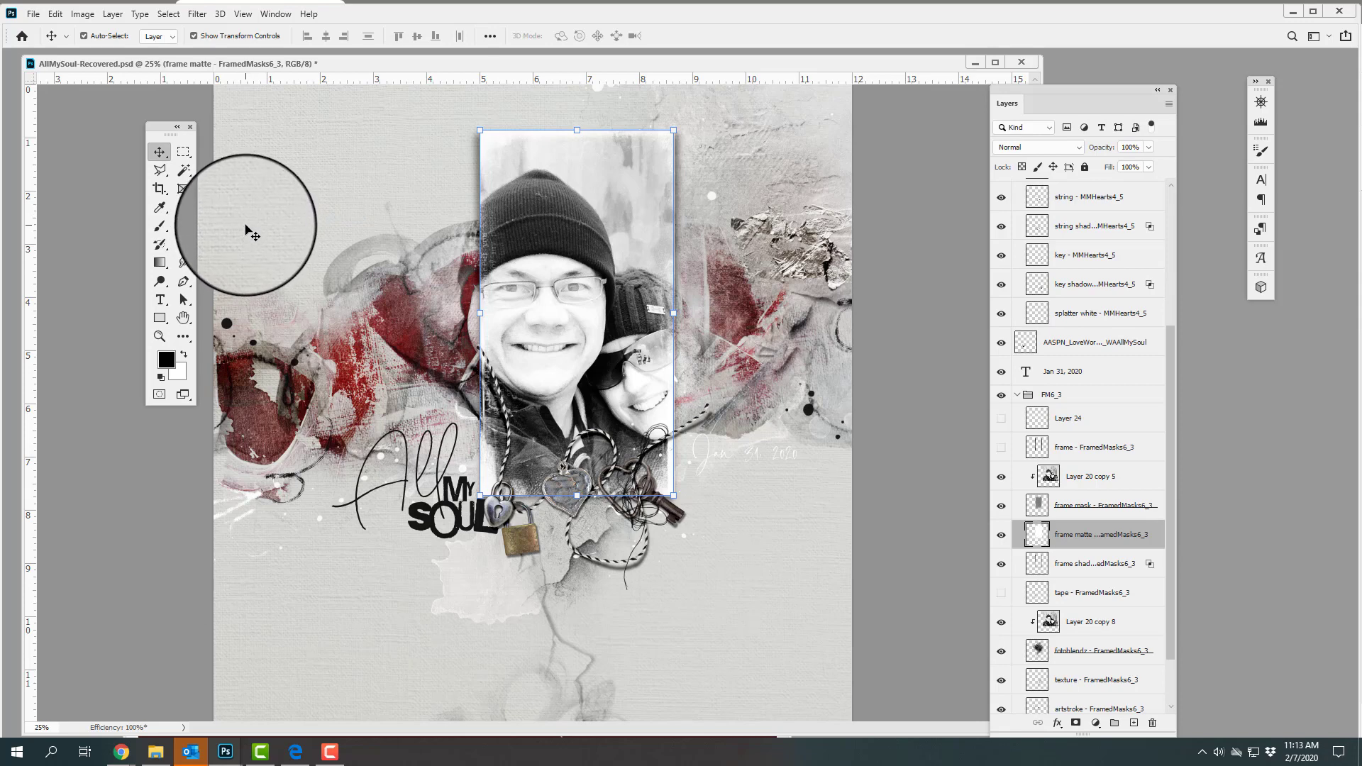
- Fill the frame matte with a very dark red (R 42, G 15, B 14) at 100% opacity, preserving transparency, and hide the layer
click(55, 14)
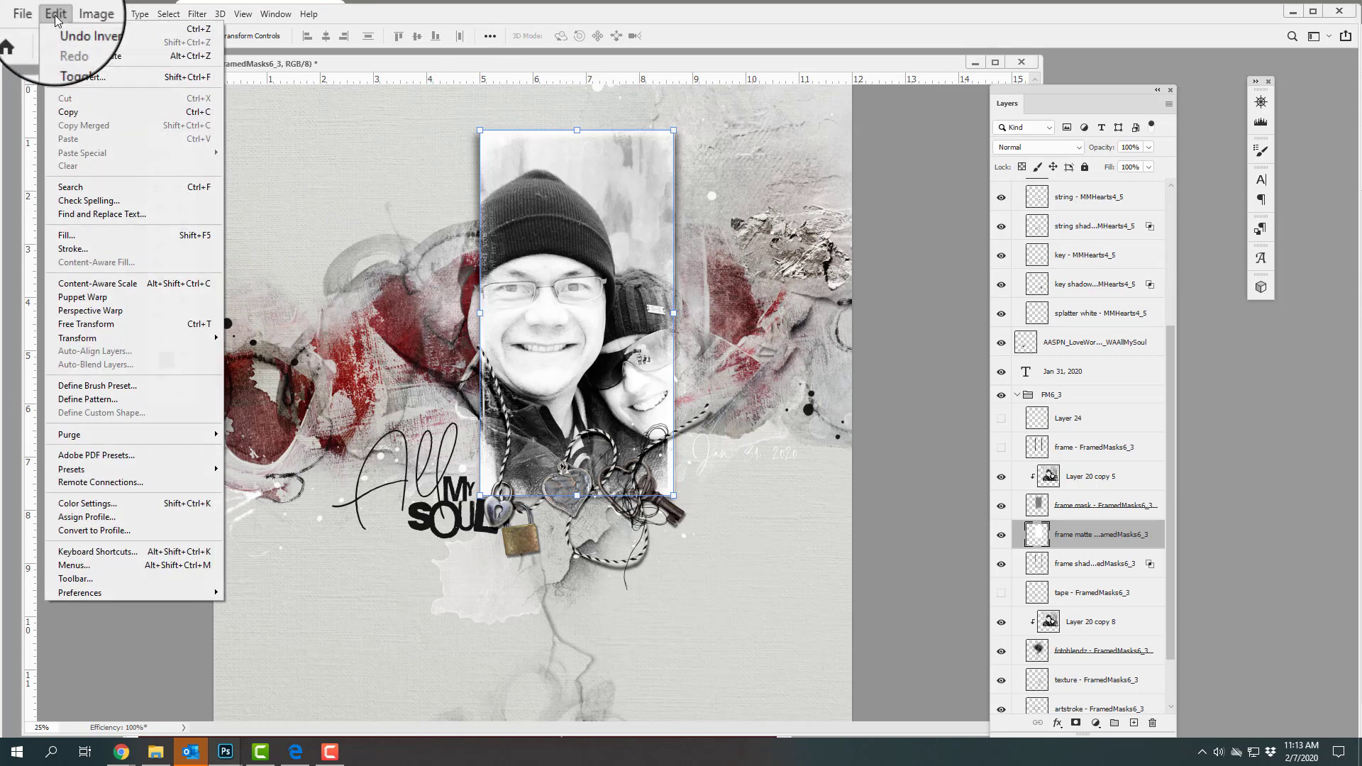
click(76, 237)
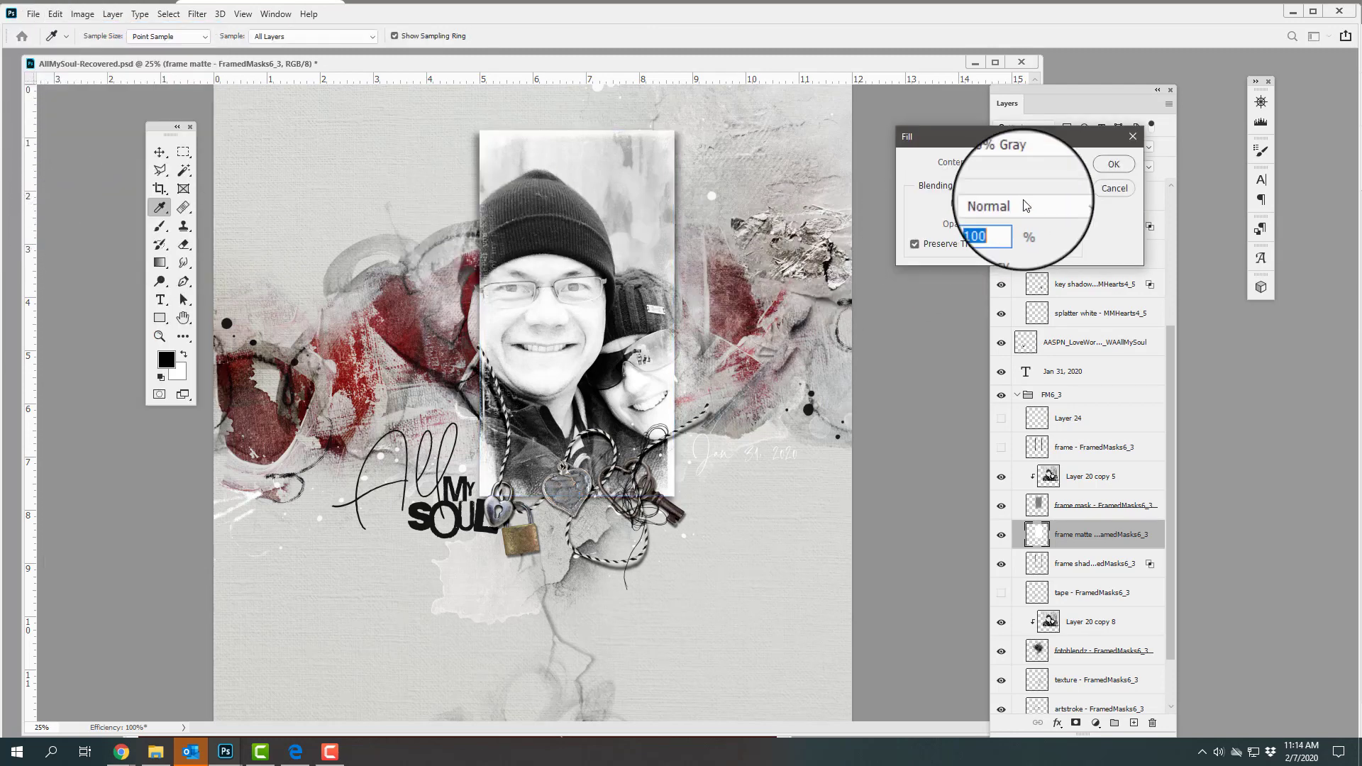
click(1015, 163)
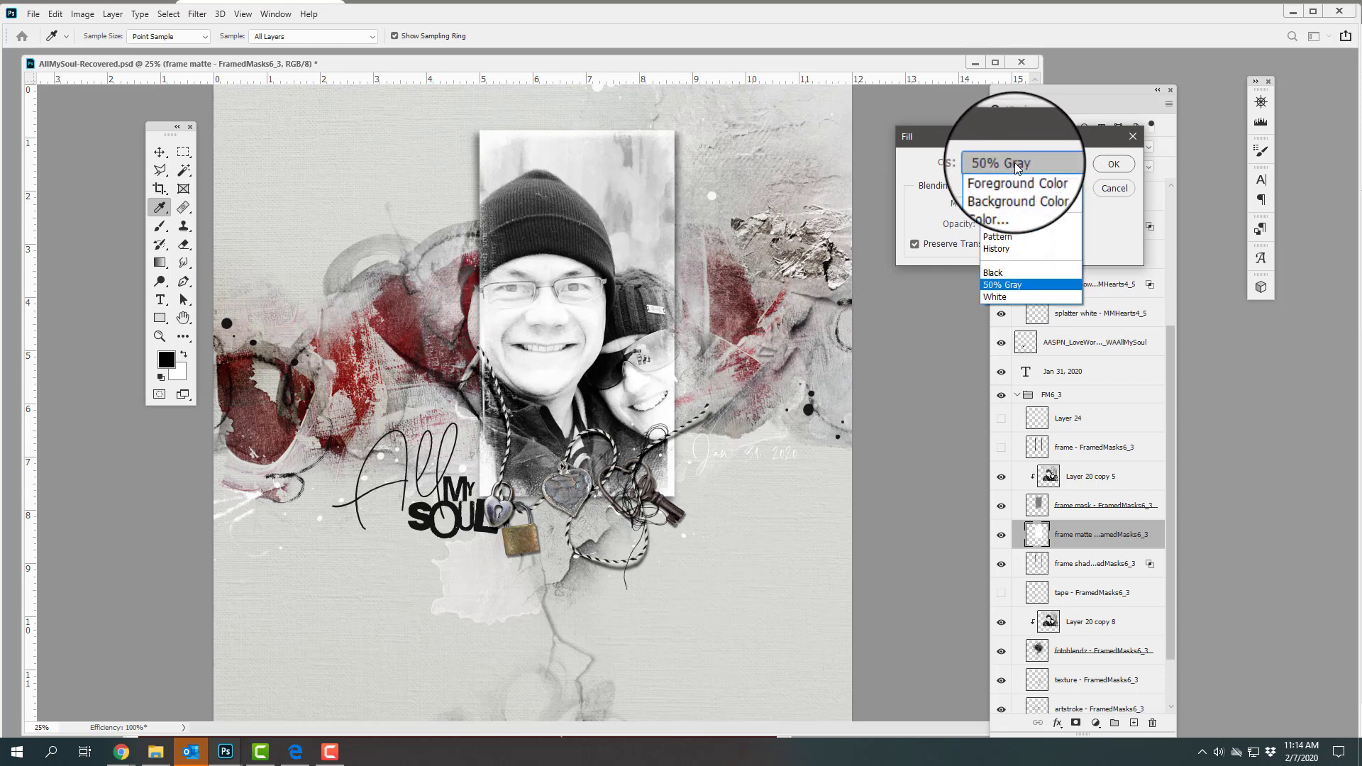
click(1000, 203)
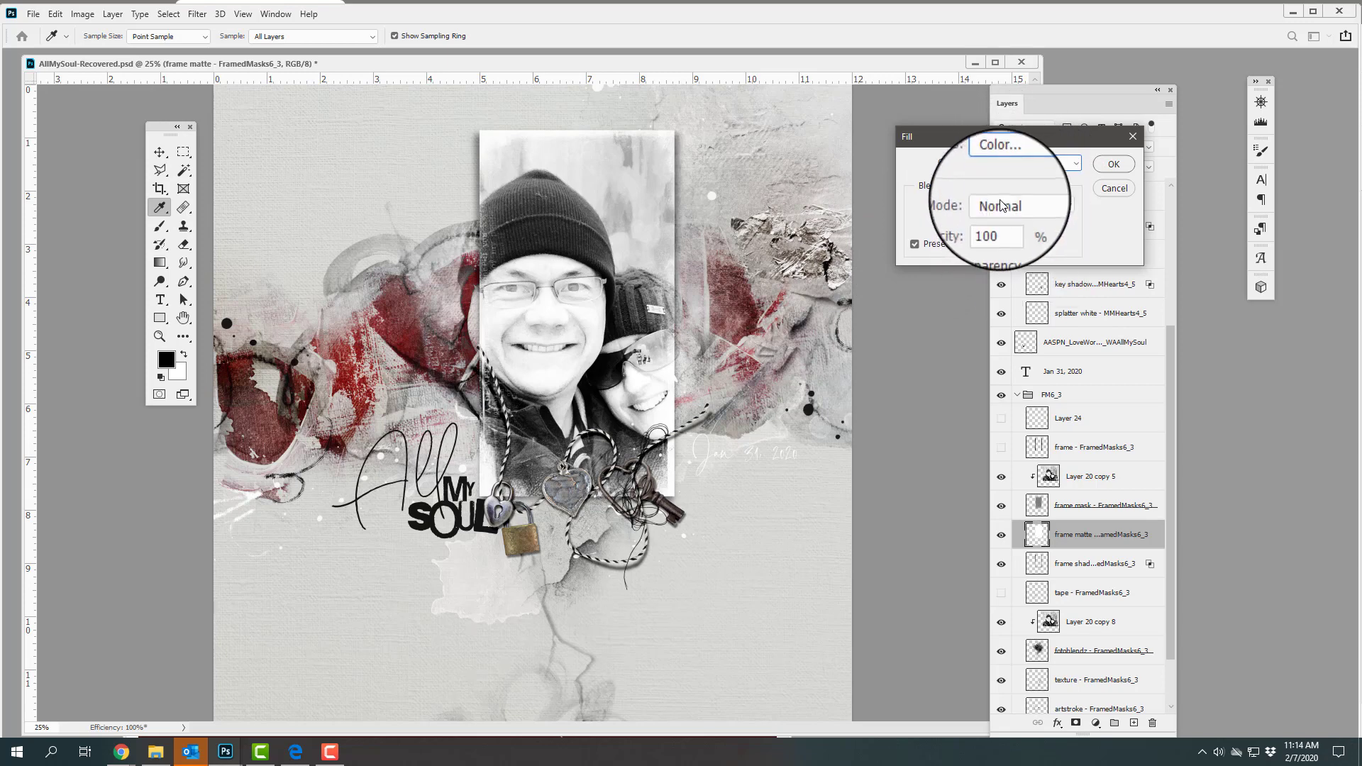
drag(794, 229, 842, 640)
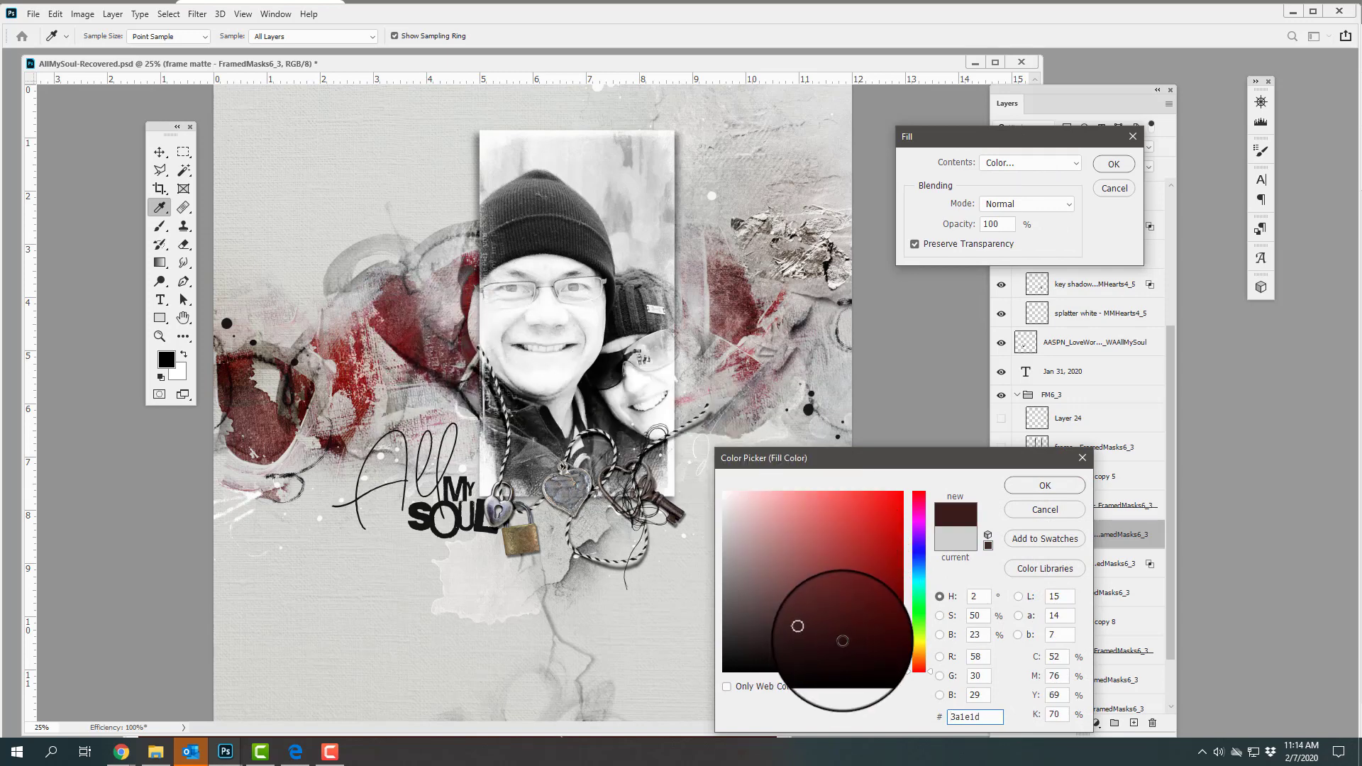
click(1045, 485)
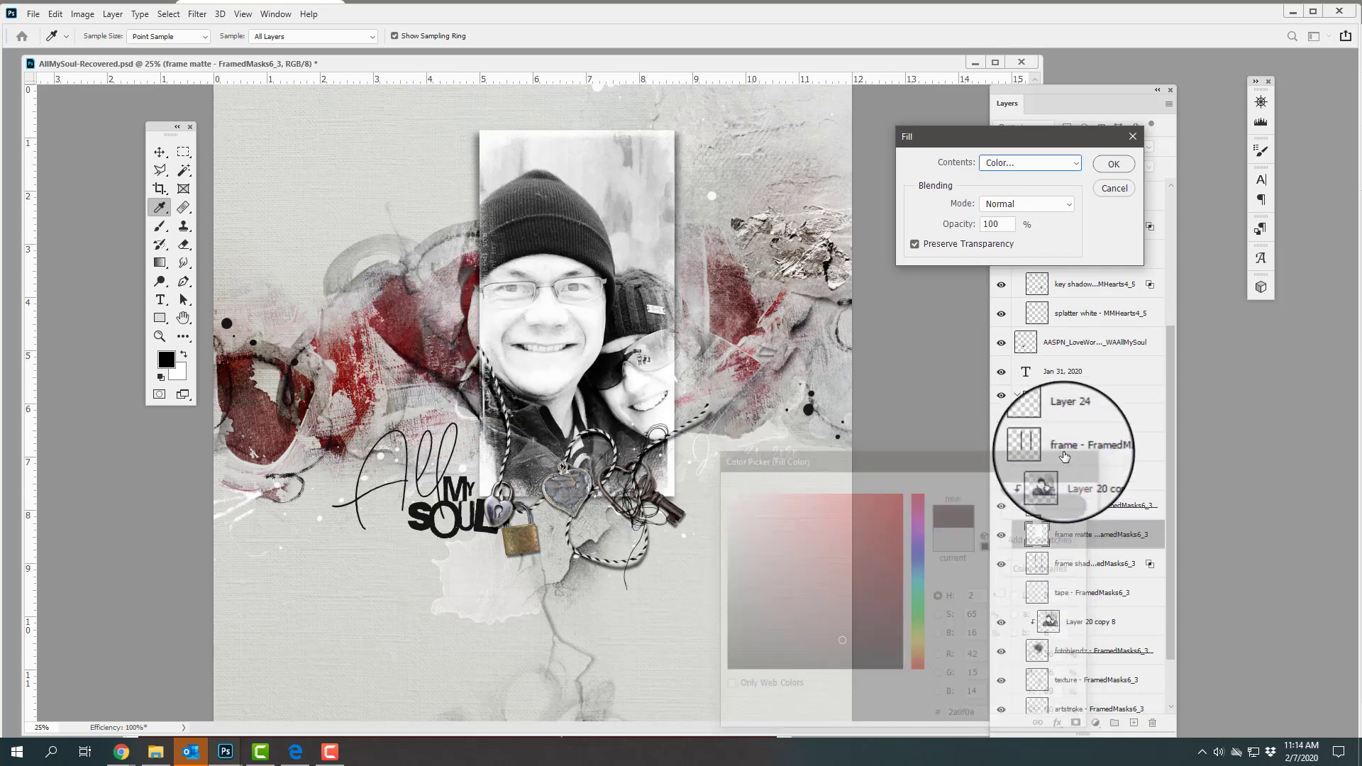
click(1114, 164)
key(v)
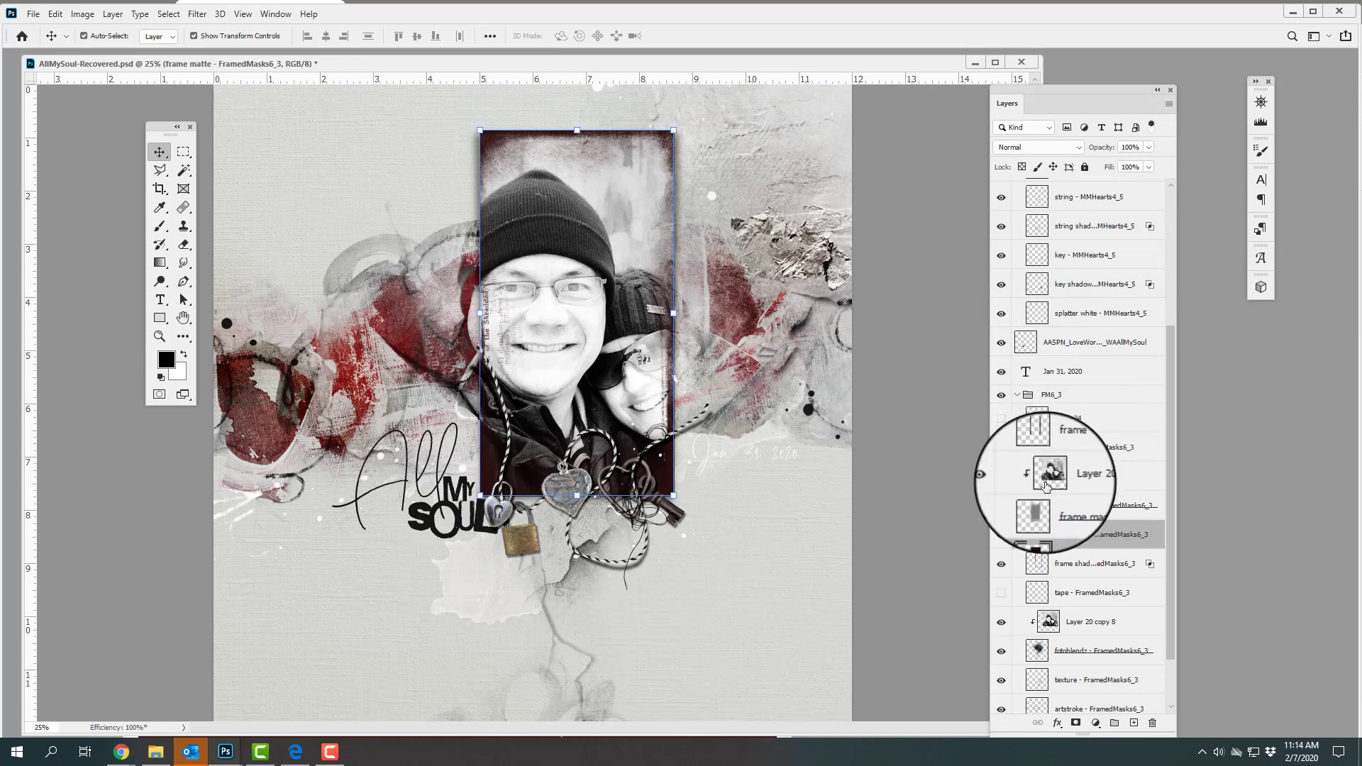
click(1005, 535)
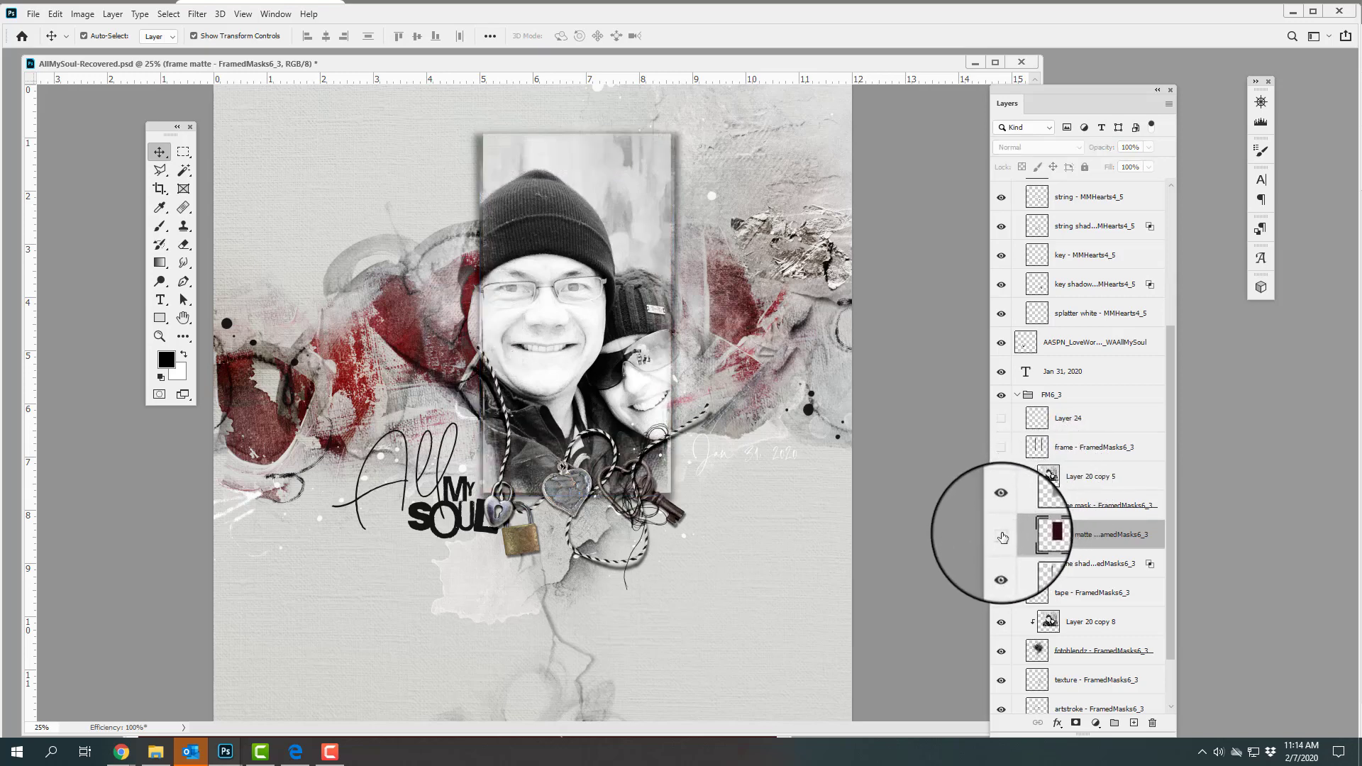
- Set the frame mask's blend mode to Soft Light and show the frame layer around the photo
click(1040, 508)
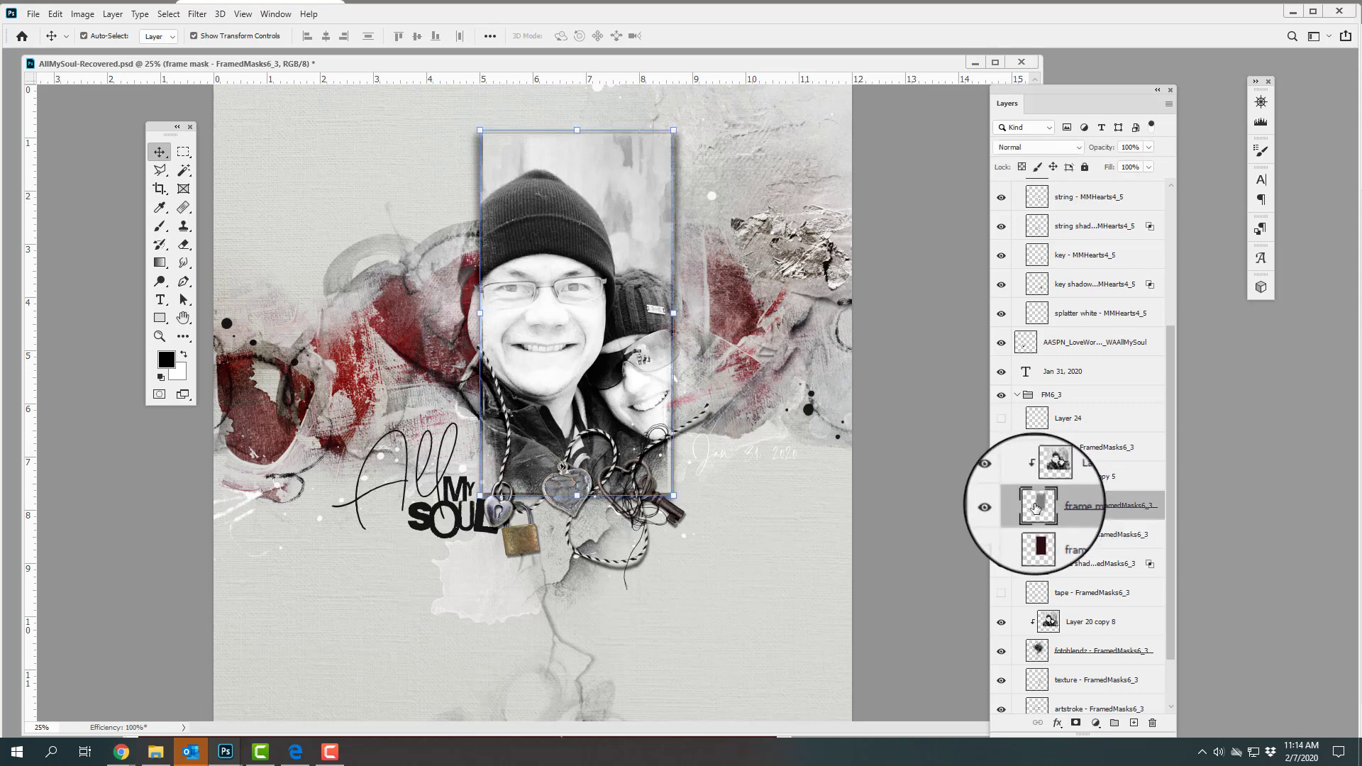
click(1030, 148)
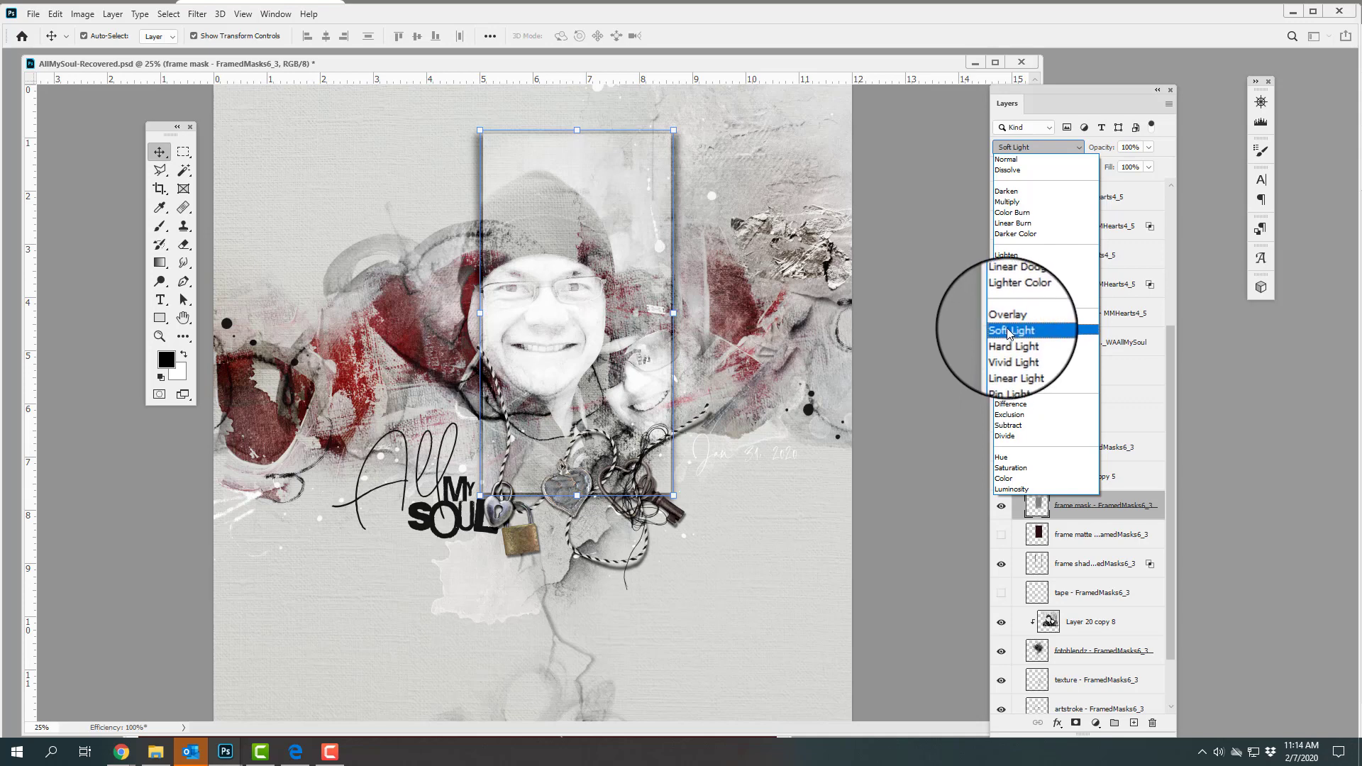
click(1008, 331)
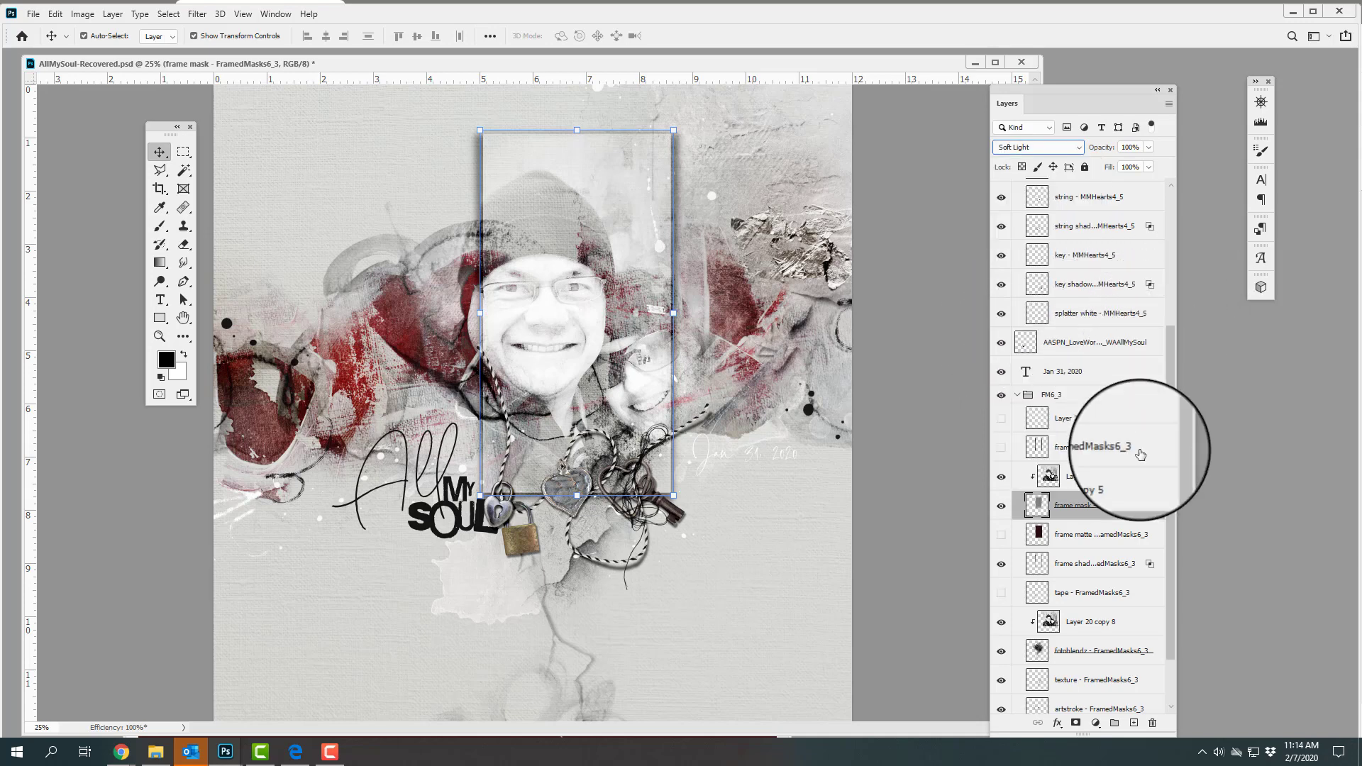
click(1004, 450)
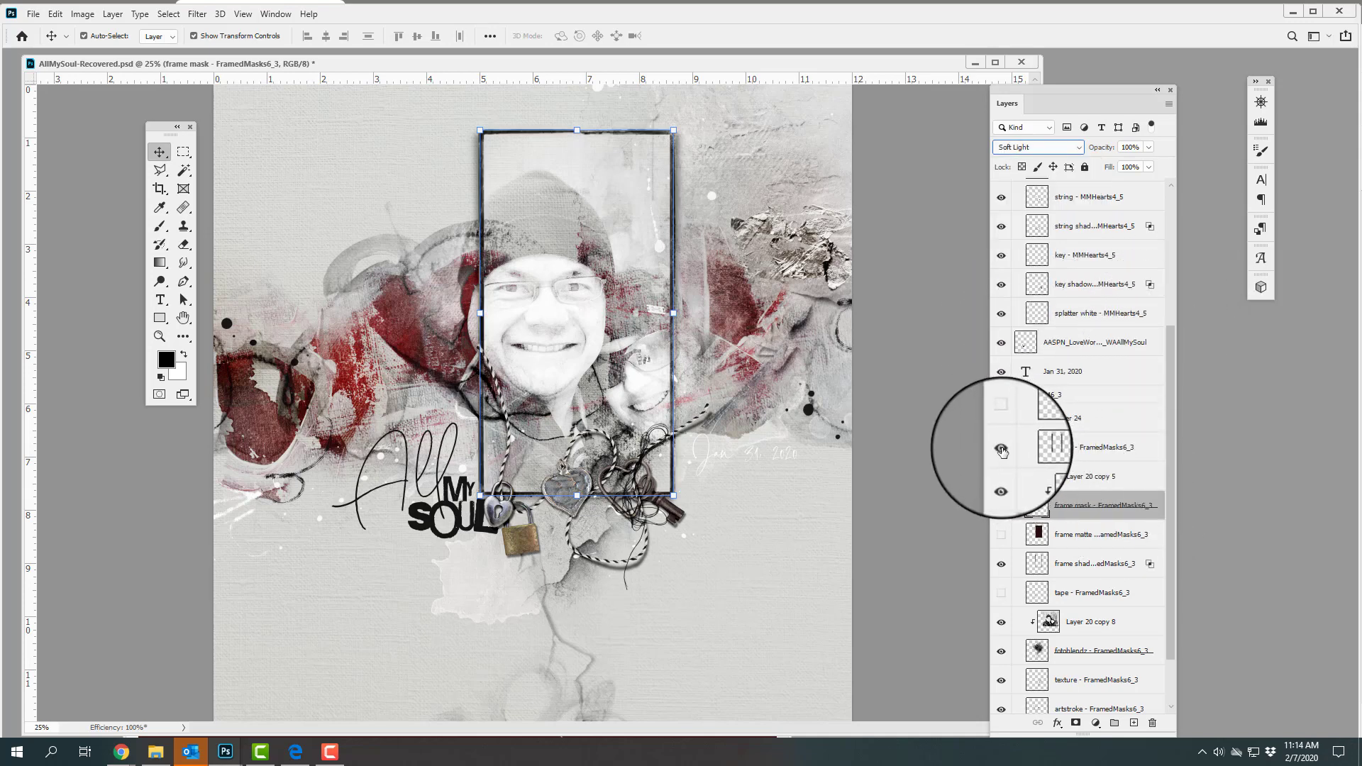
- Minimise the AllMySoul layout and move the FindYourWings document window to the top of the workspace
click(1135, 476)
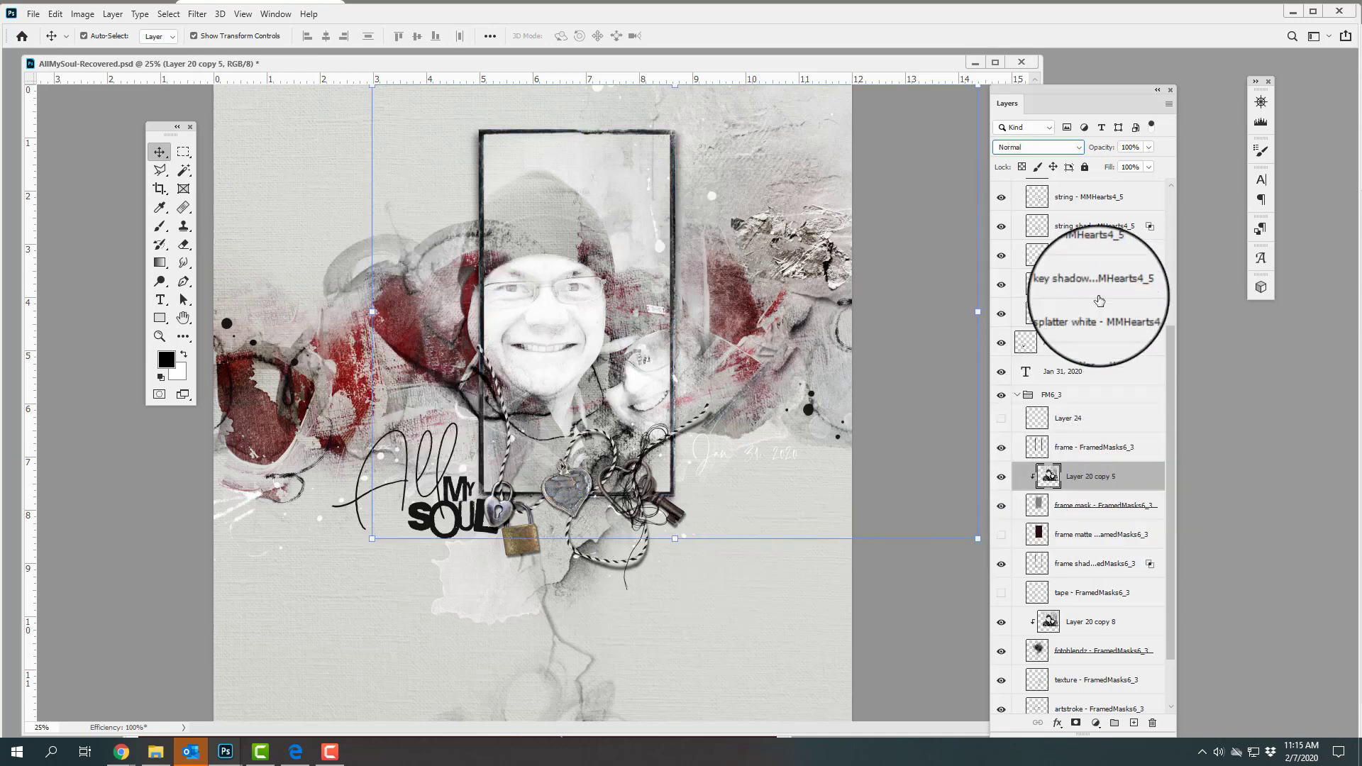
click(1106, 256)
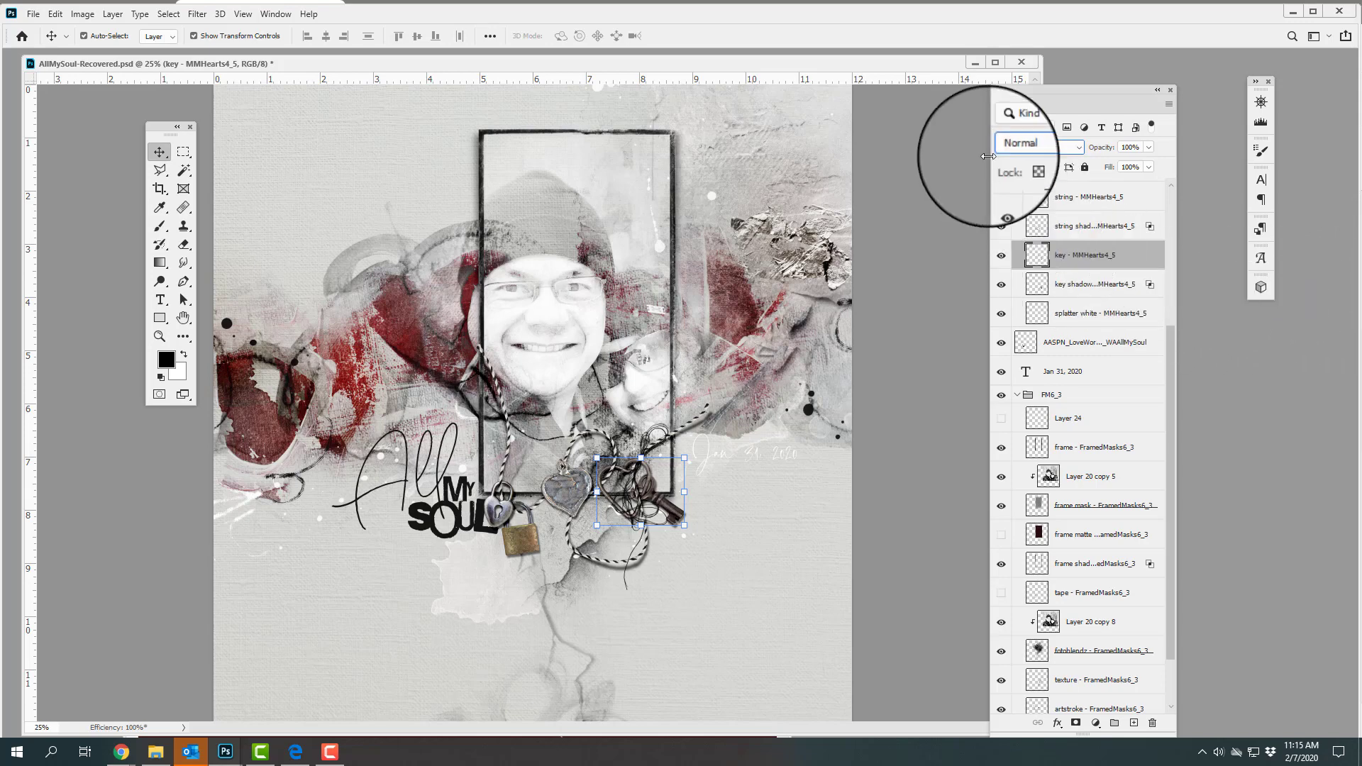
click(973, 62)
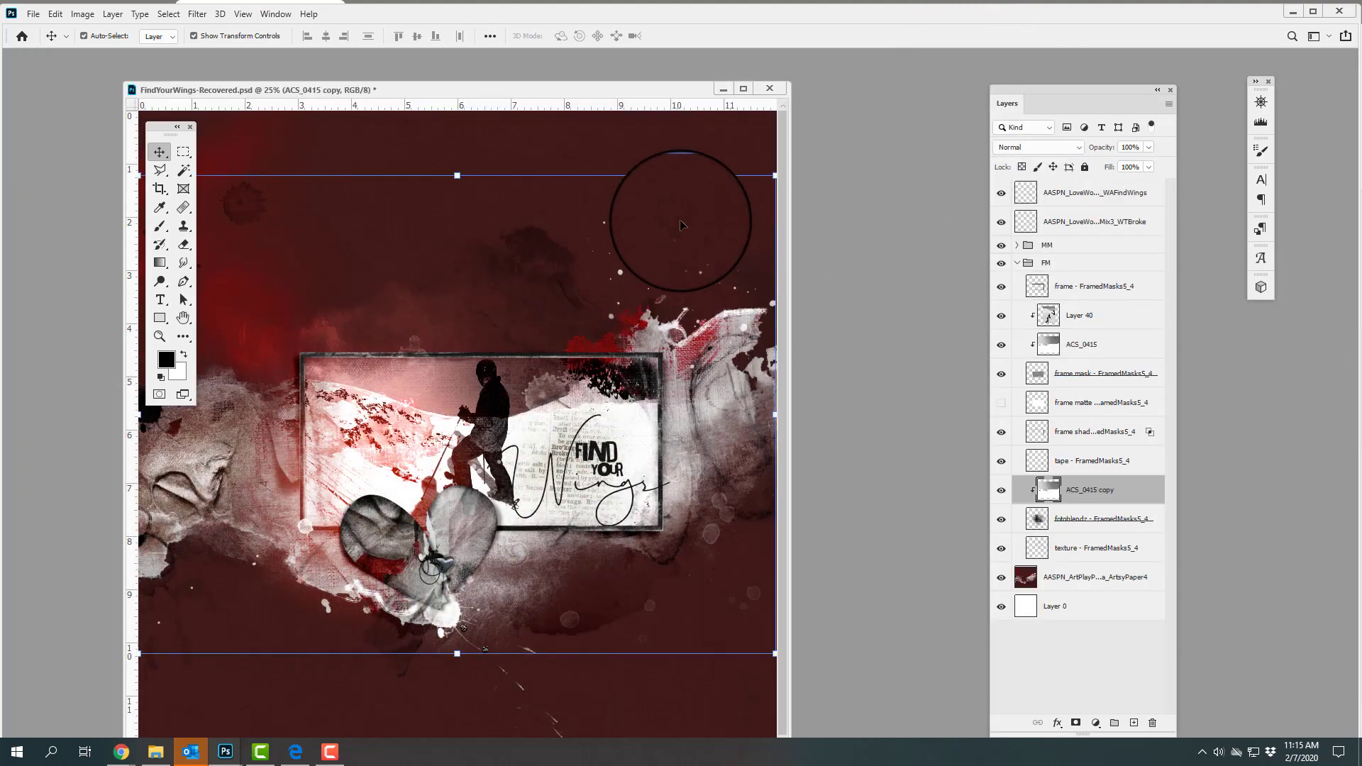
drag(691, 71, 708, 63)
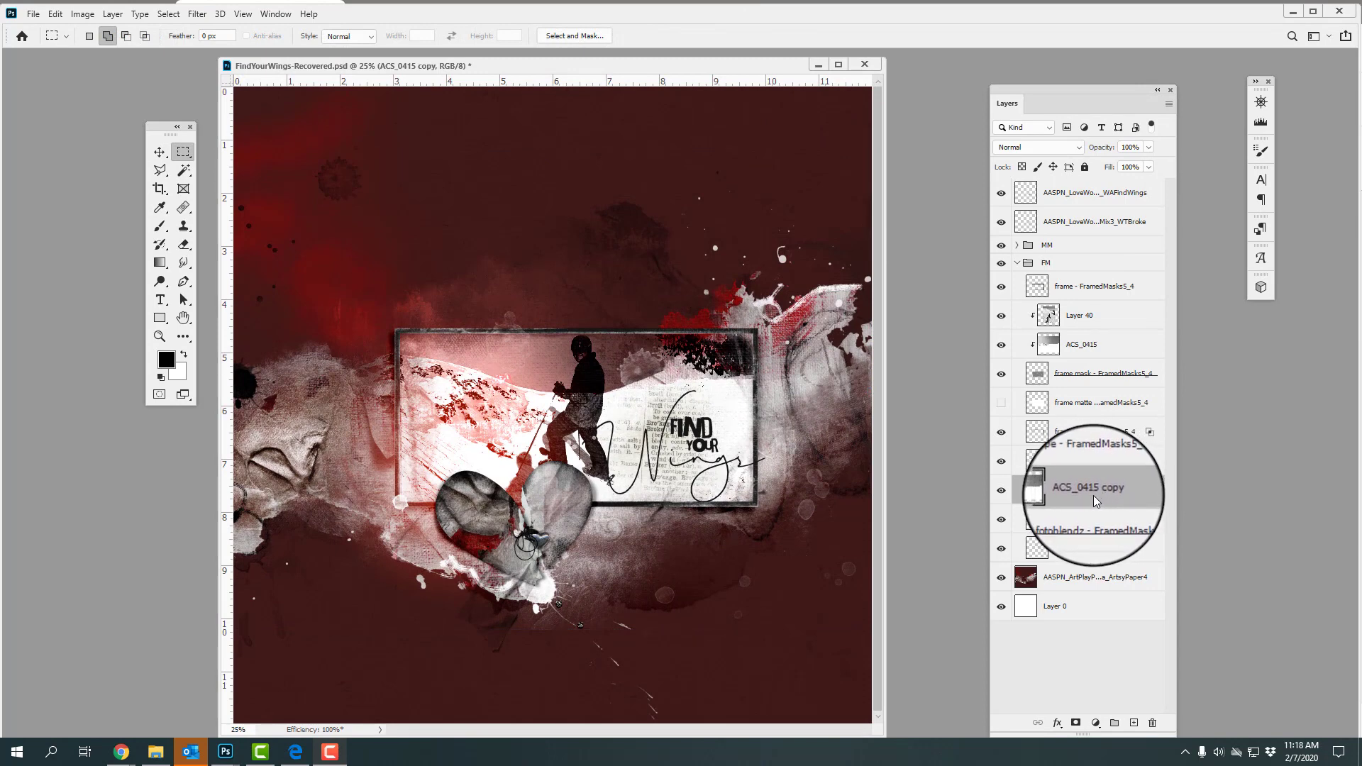
- Hide the FM group's layers from the frame down to the fotoblendz mask, leaving only the texture showing
click(1050, 346)
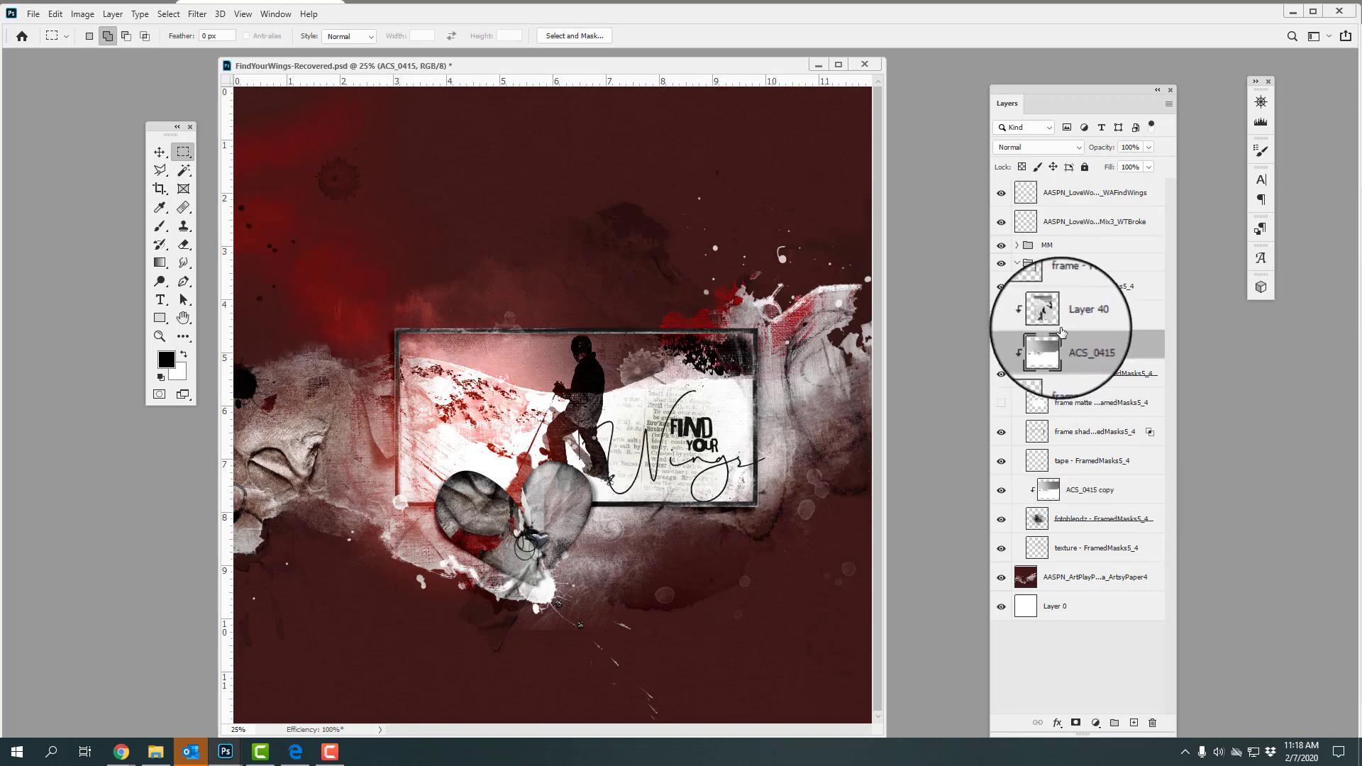
click(1052, 321)
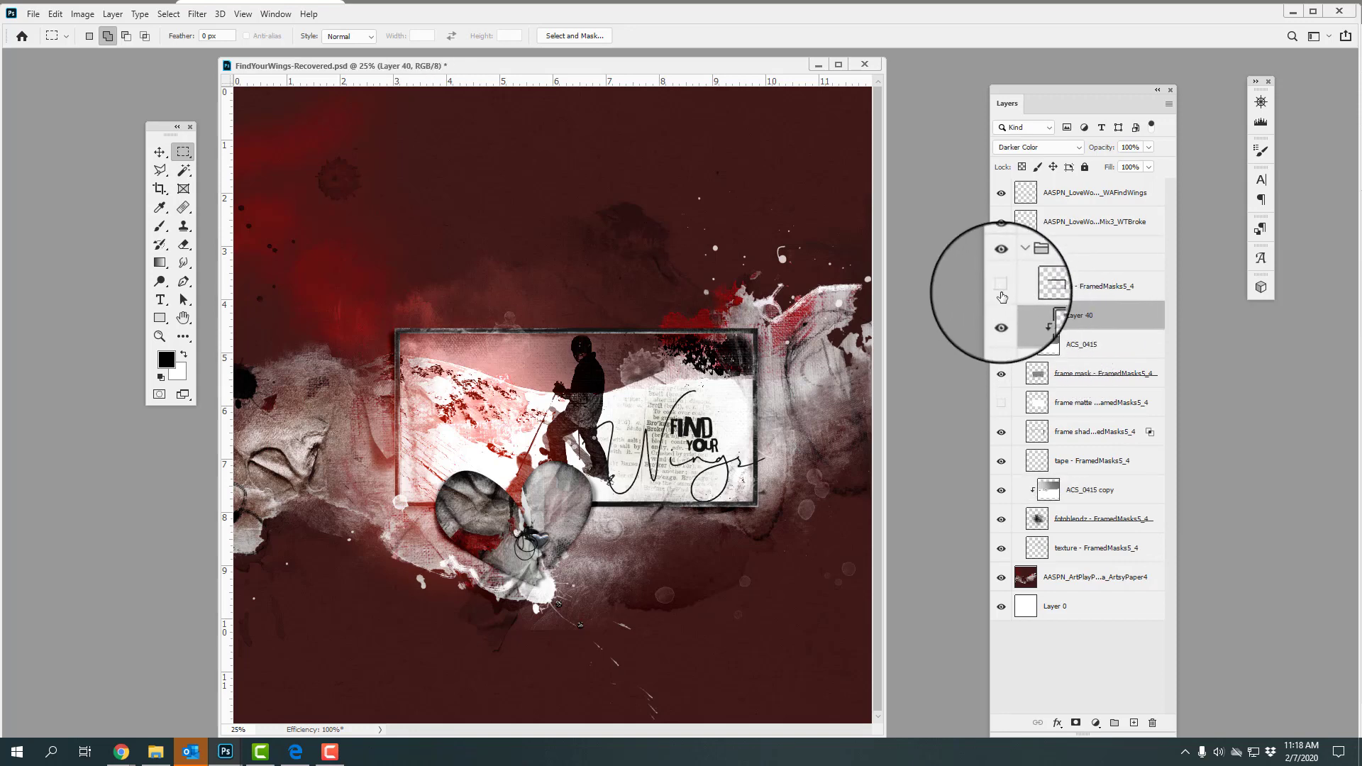
click(1001, 316)
drag(1002, 332, 1001, 500)
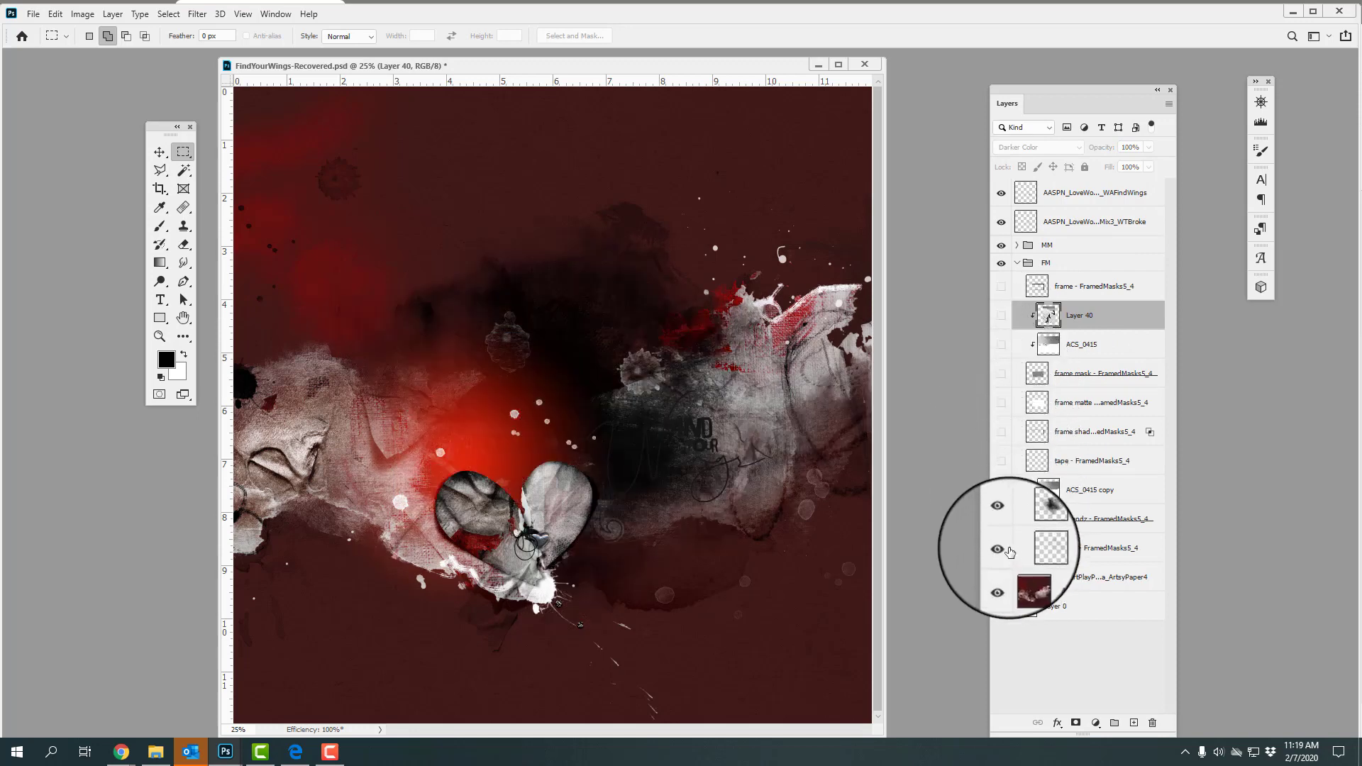
click(1001, 522)
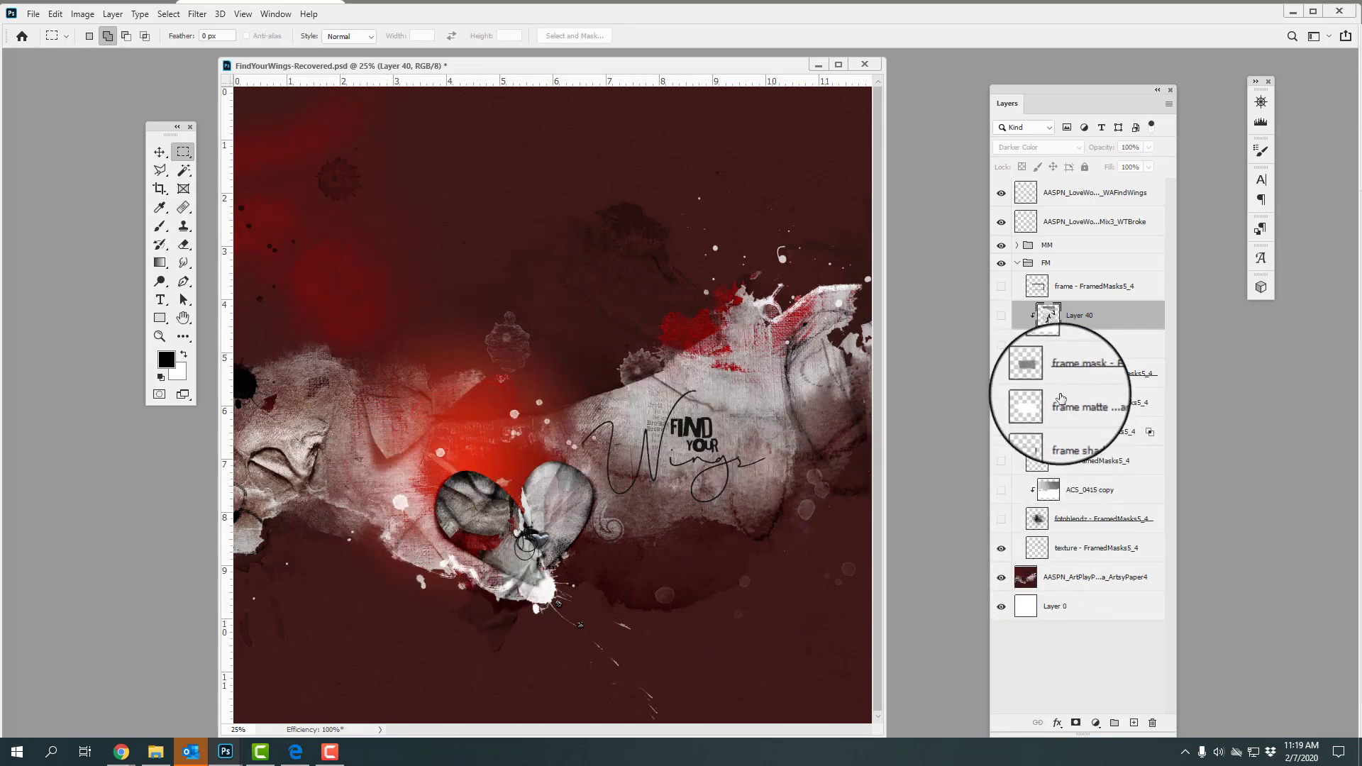
- Select the ArtsyPaper4 background and toggle the MM group off and on
click(1031, 583)
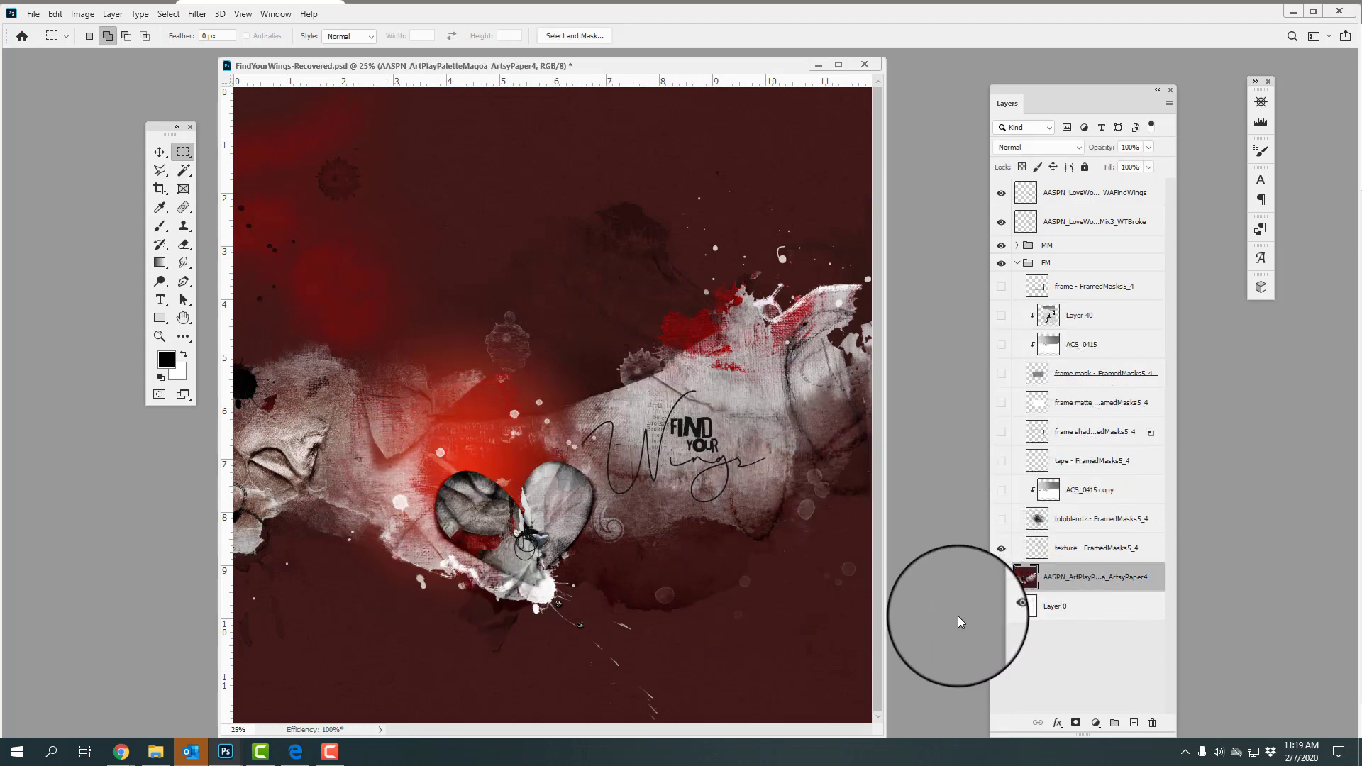
click(1001, 246)
click(1000, 246)
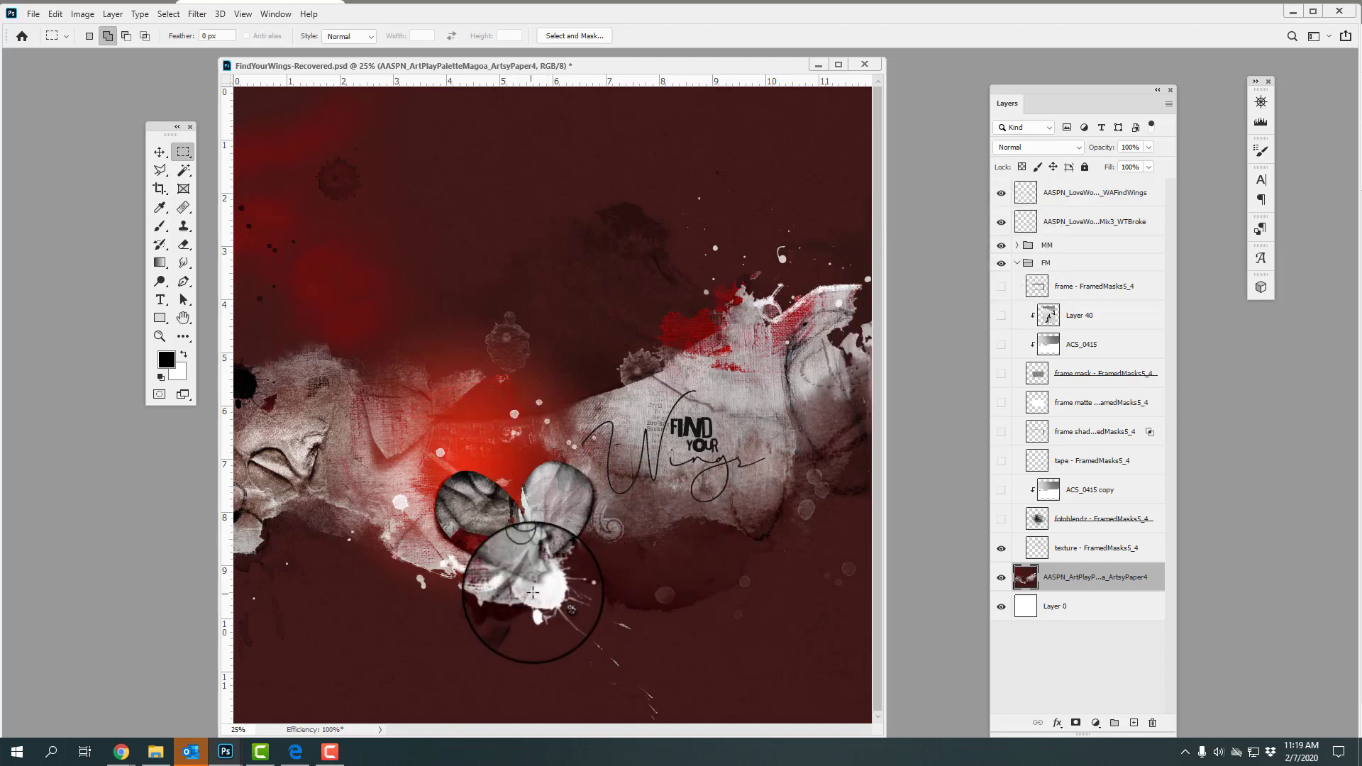
- Expand the MM group and toggle the distressed, tape and paper layers clipped to its upper heart off and back on
click(1017, 246)
drag(1173, 351, 1177, 415)
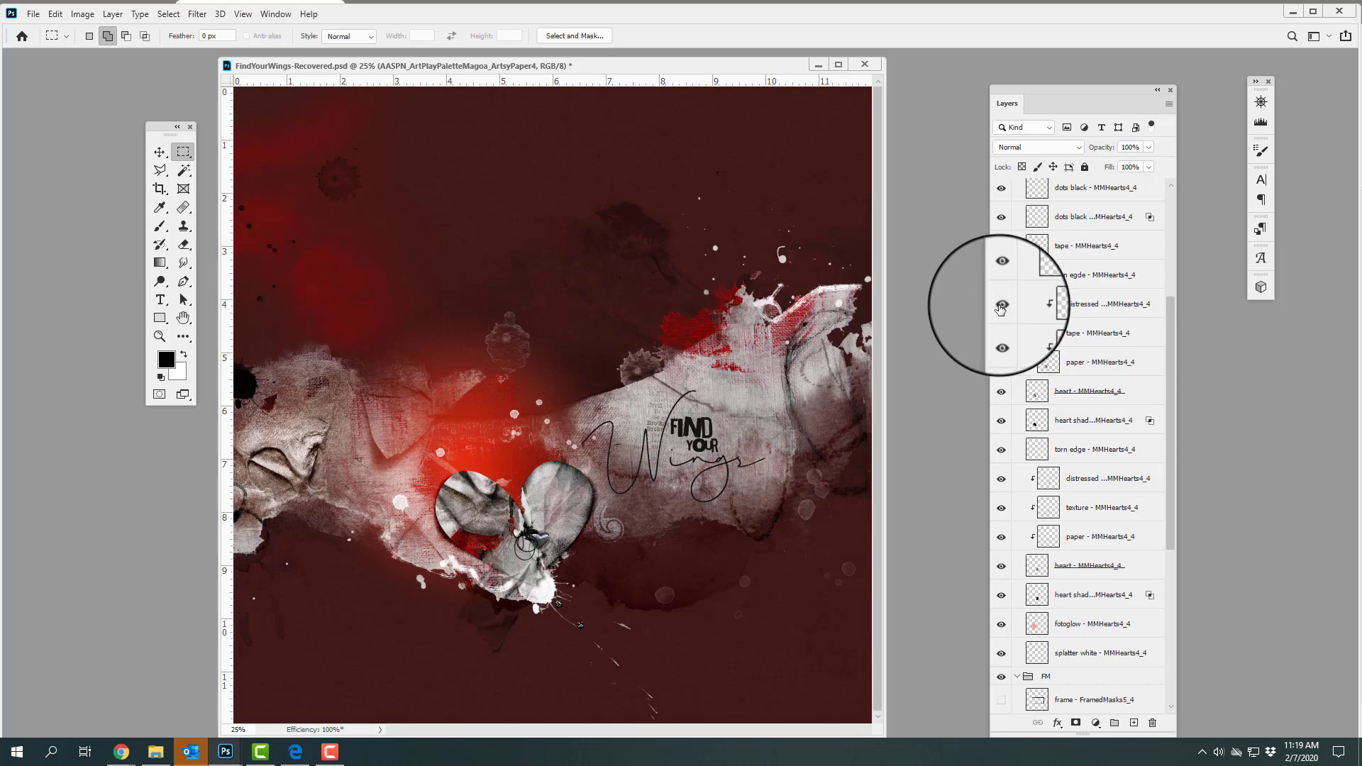
click(1001, 333)
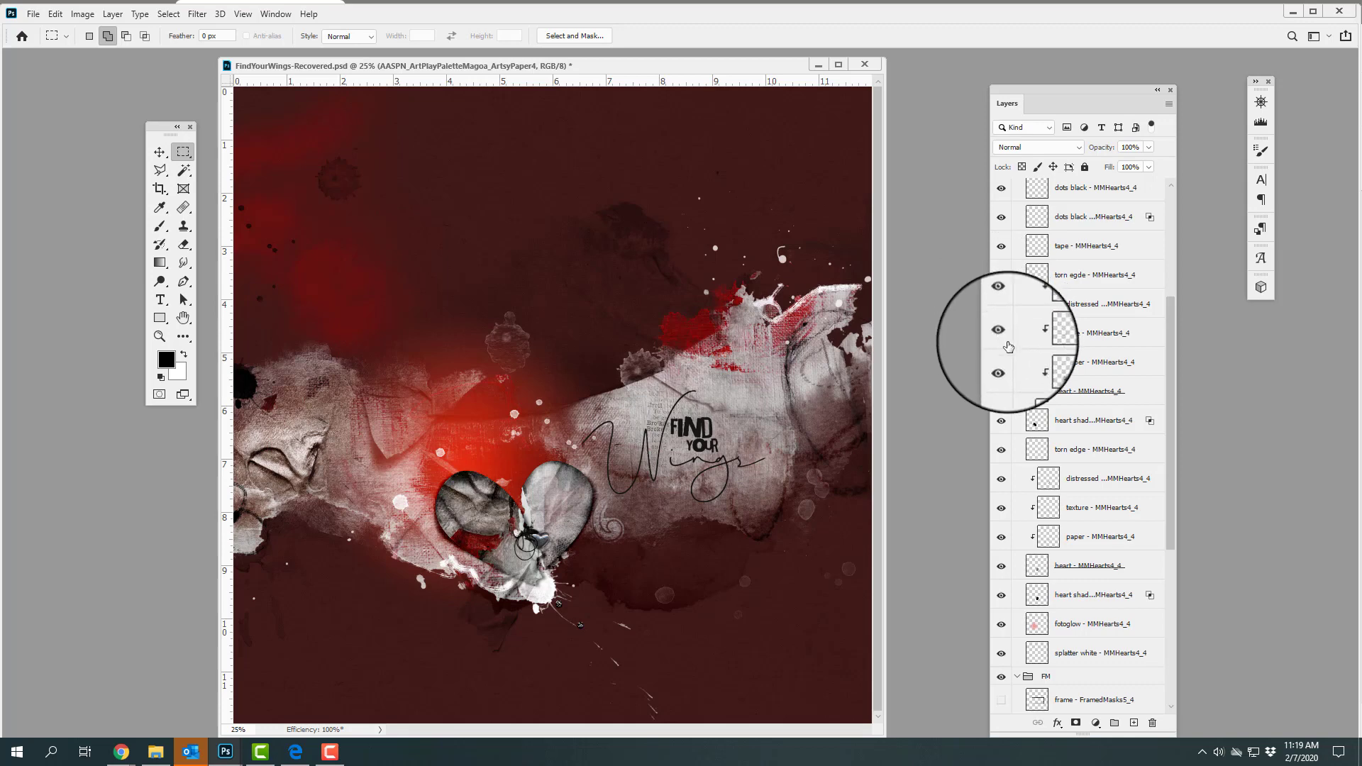
click(1003, 364)
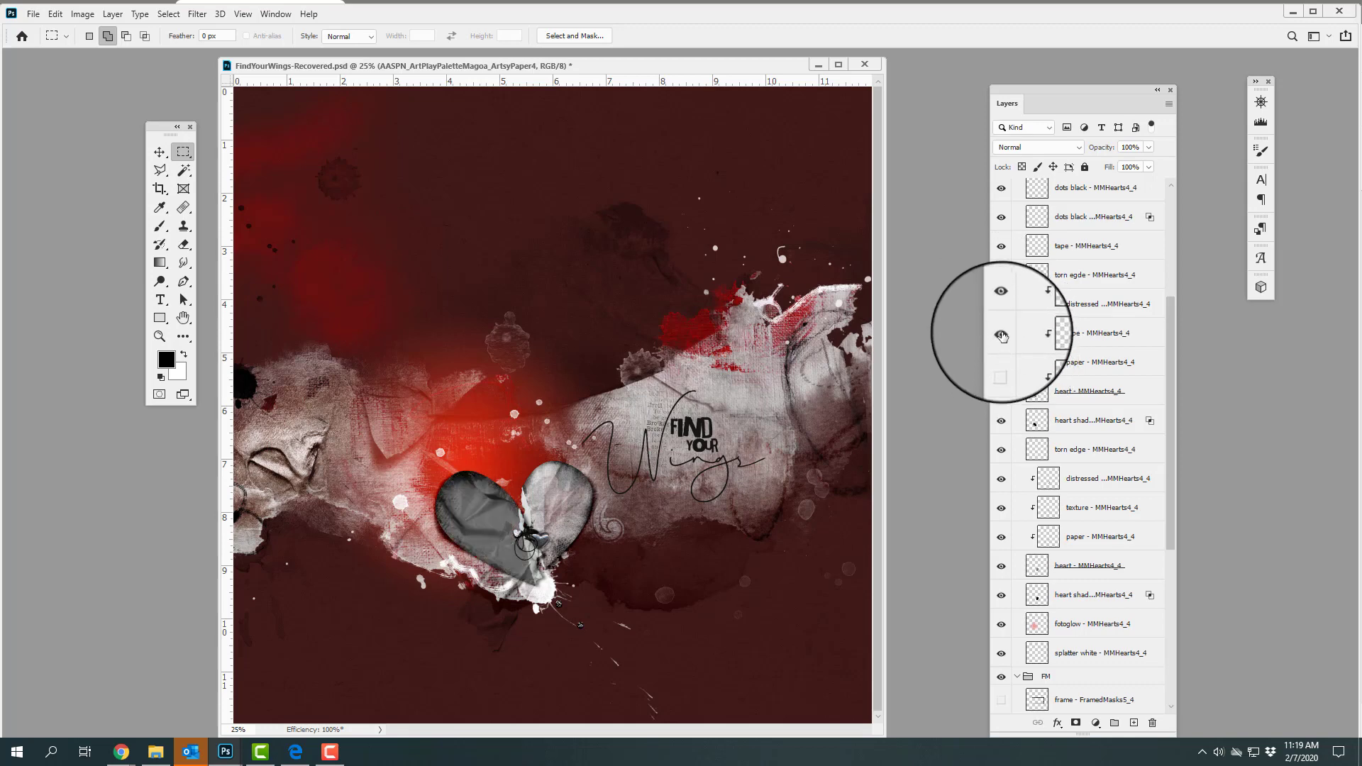
click(1002, 334)
click(1002, 306)
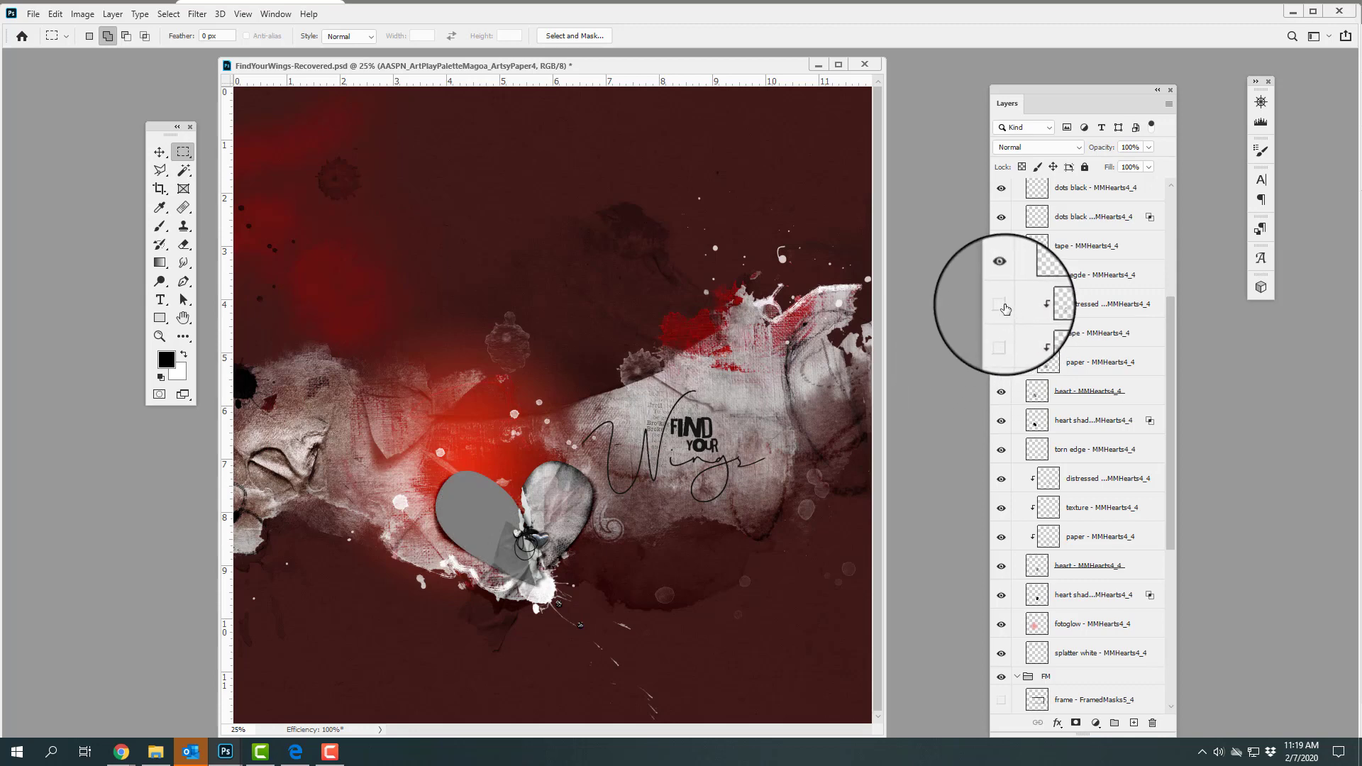
click(1001, 303)
click(1001, 333)
click(1001, 362)
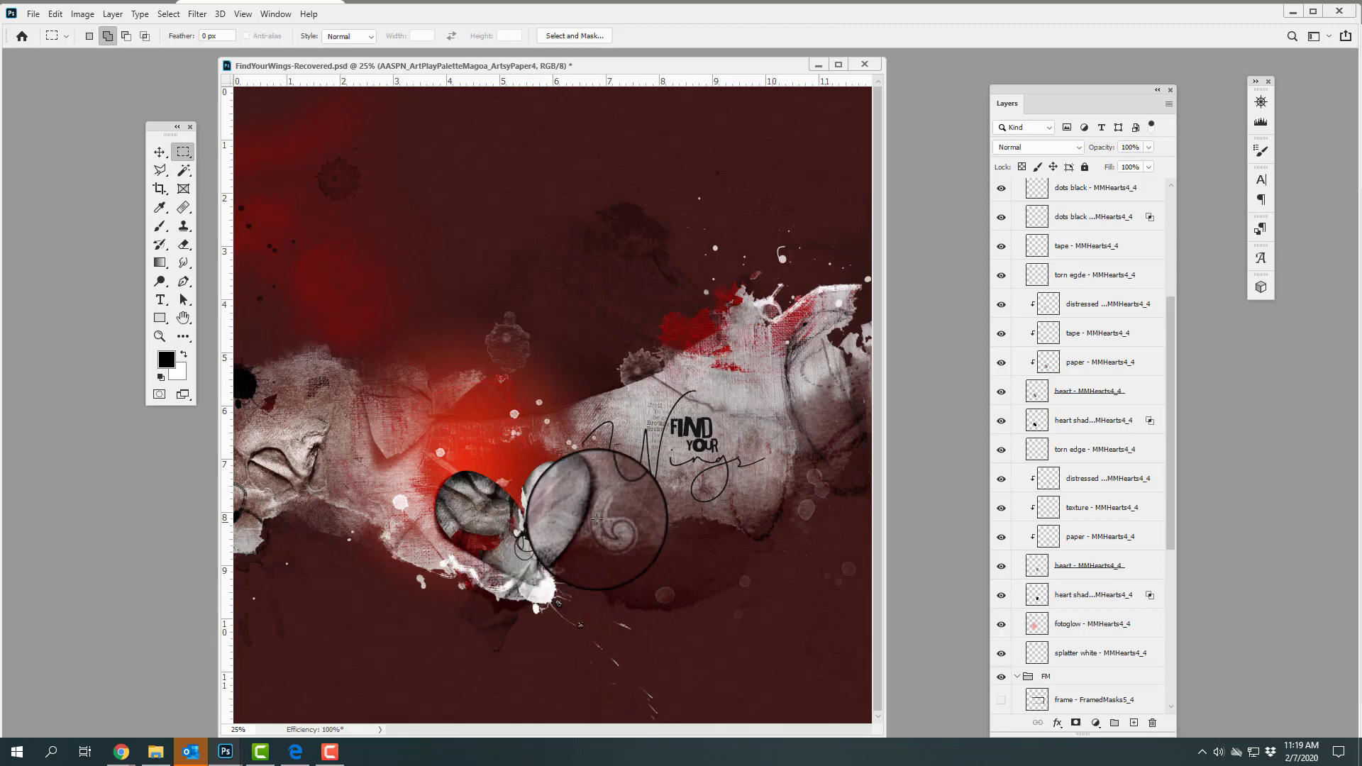
- Hide the expanded MM group to compare the layout without the hearts, and show it again
scroll(1157, 315, up, 5)
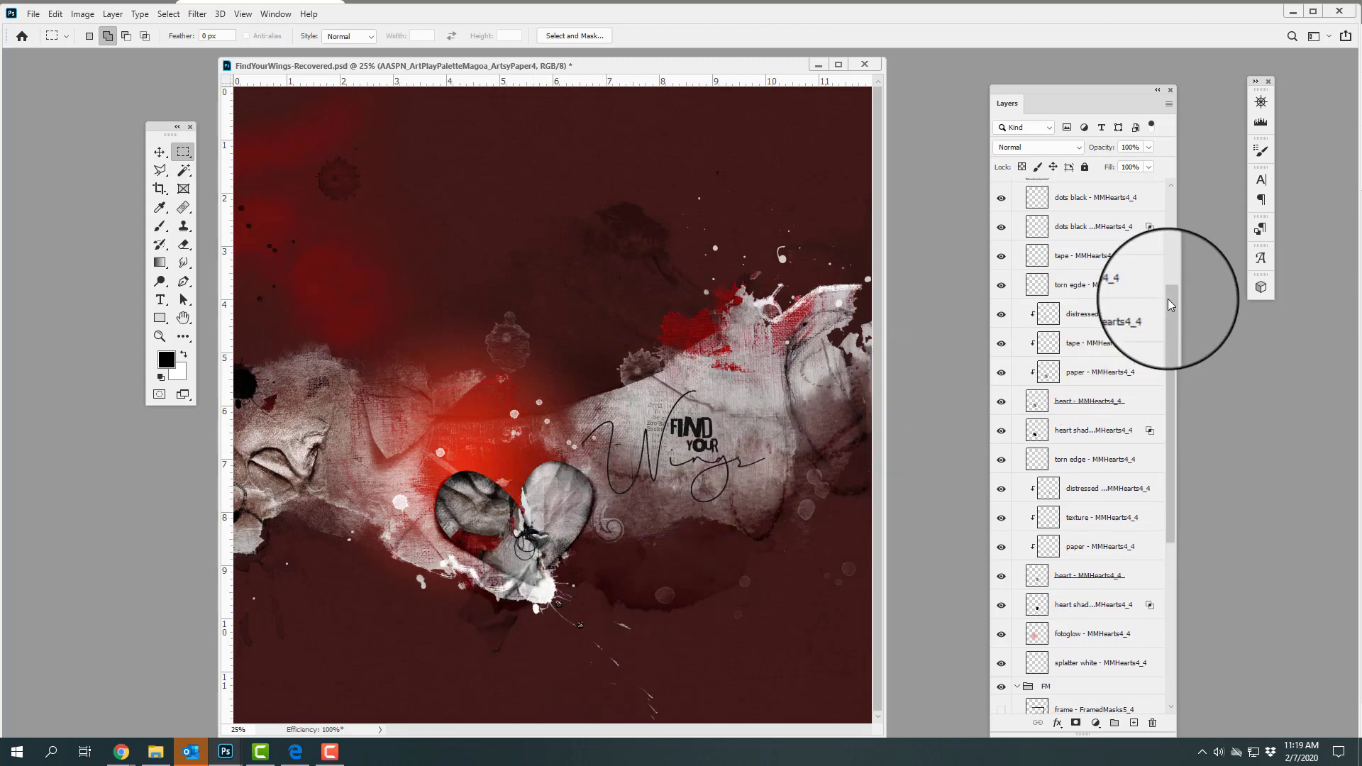
click(1000, 245)
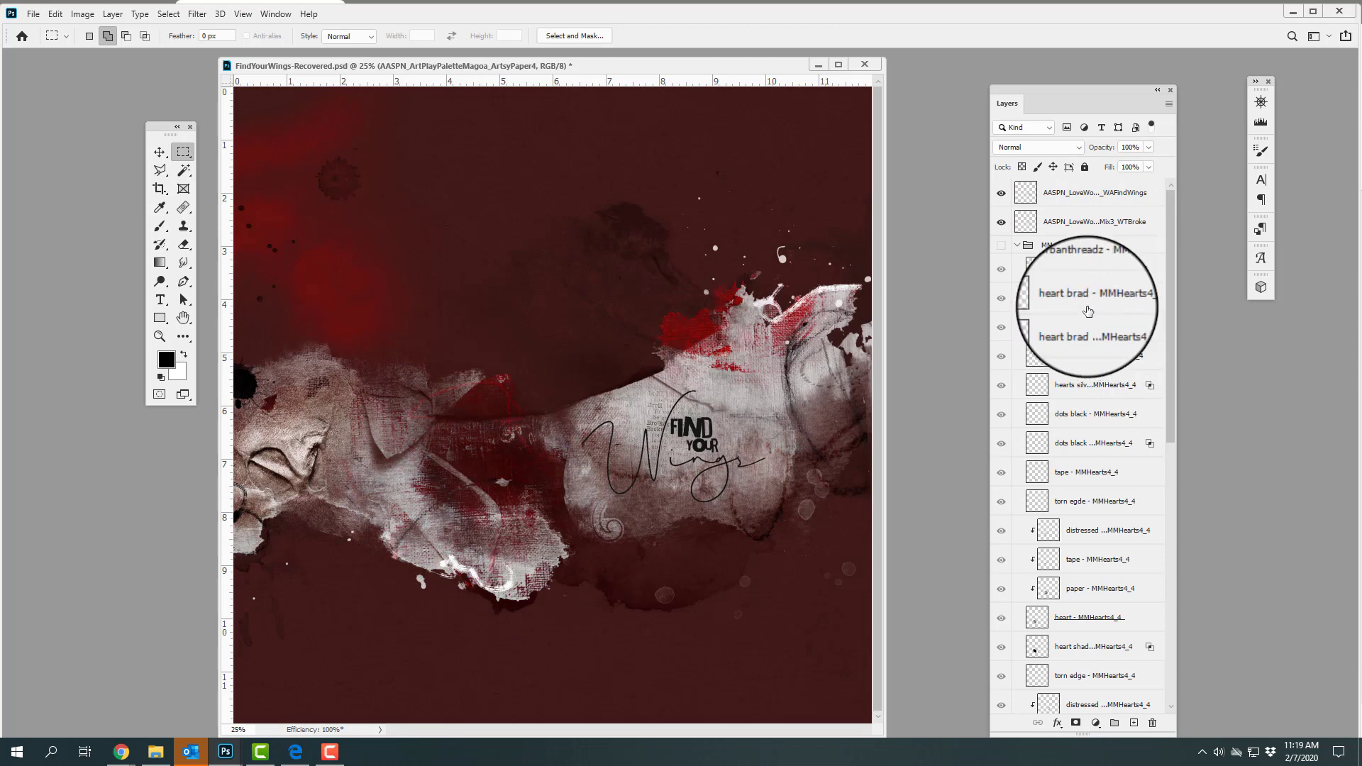
click(1000, 245)
- Show the fotoblendz mask with its clipped ACS_0415 copy photo and choose Vivid Light as the mask's blend mode
drag(1166, 300, 1198, 578)
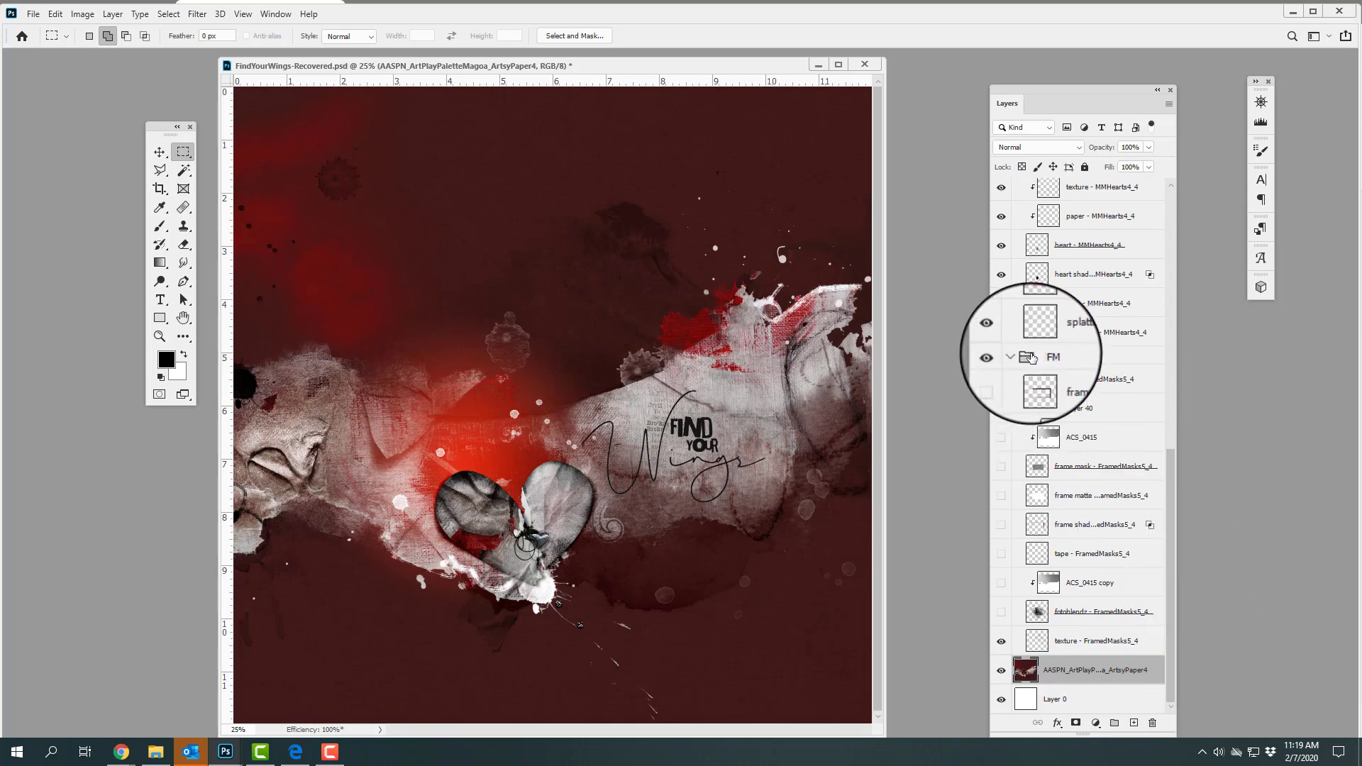
click(1002, 613)
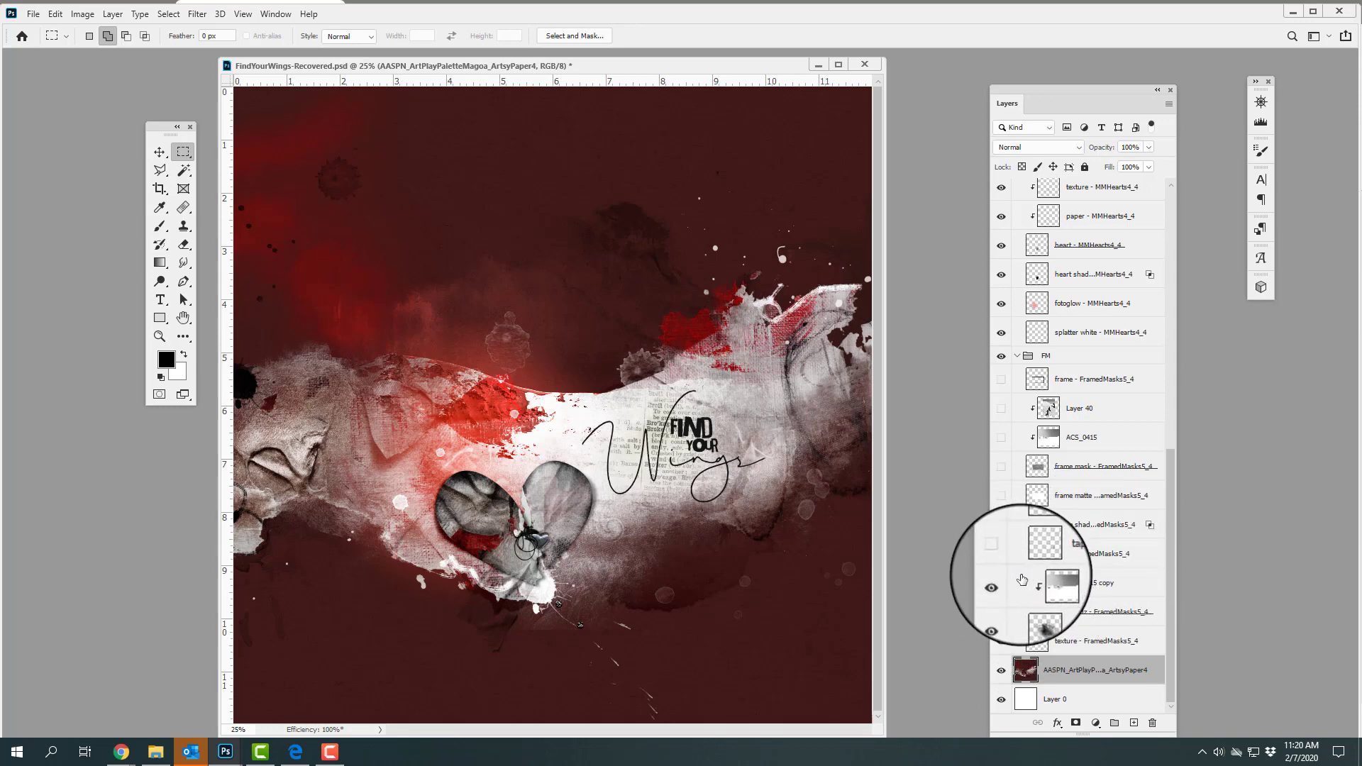
click(1039, 610)
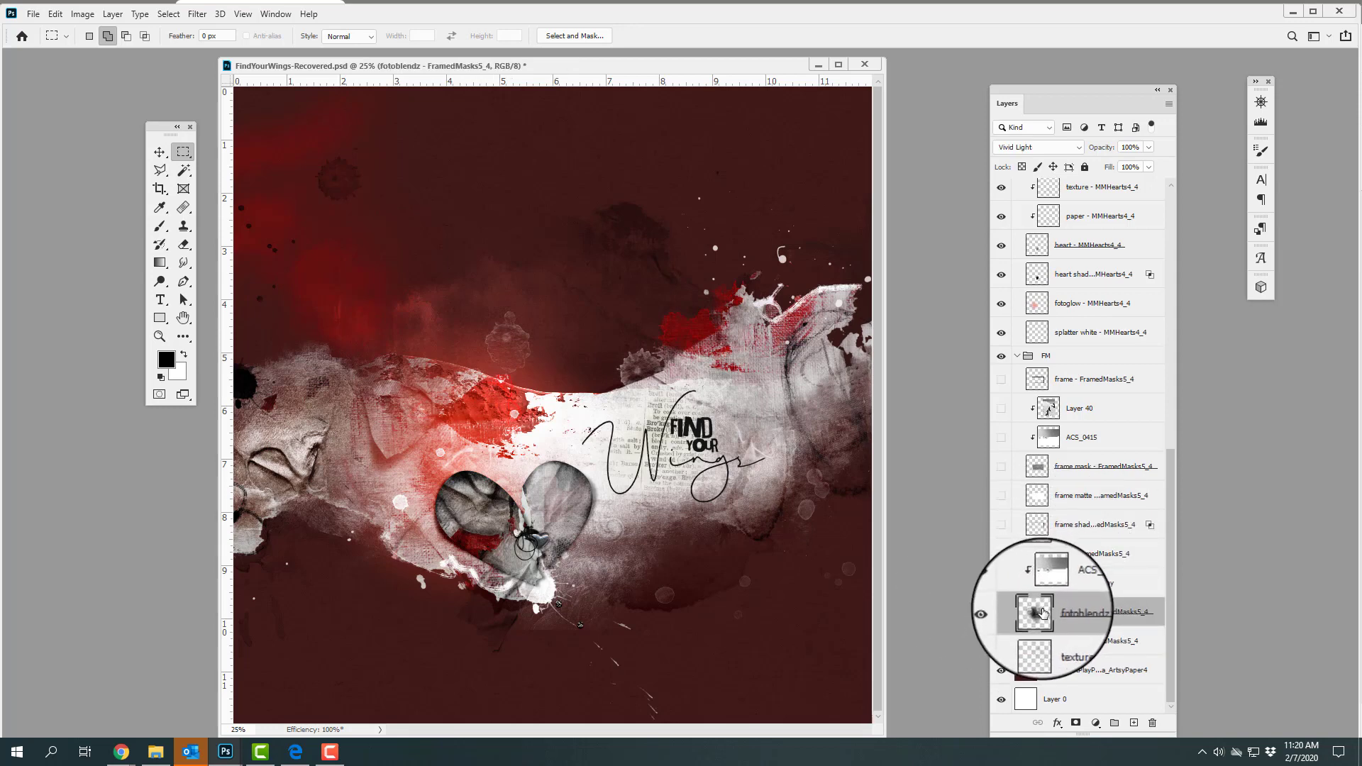
click(1076, 148)
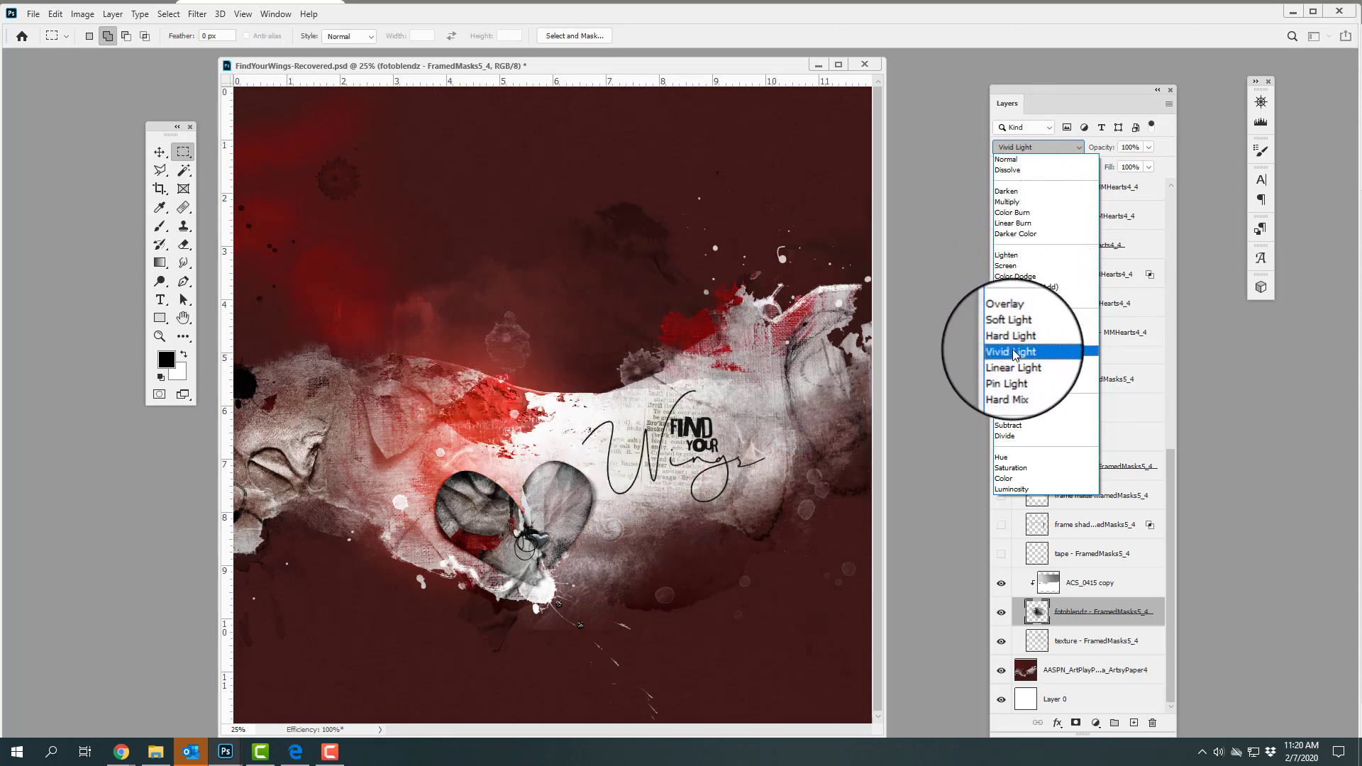
click(1012, 352)
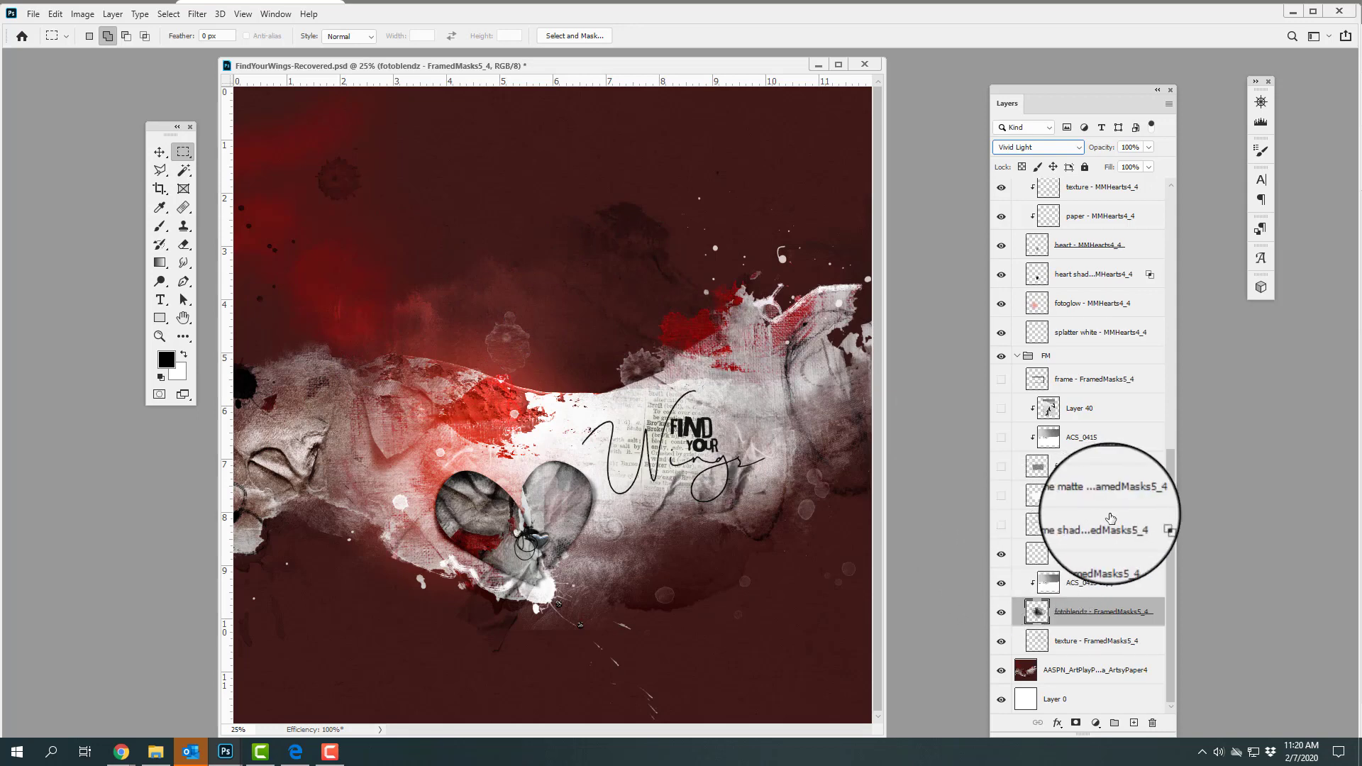
- Show the frame shadow, frame mask and clipped ACS_0415 photo, toggling the frame matte on and off in between
click(1001, 525)
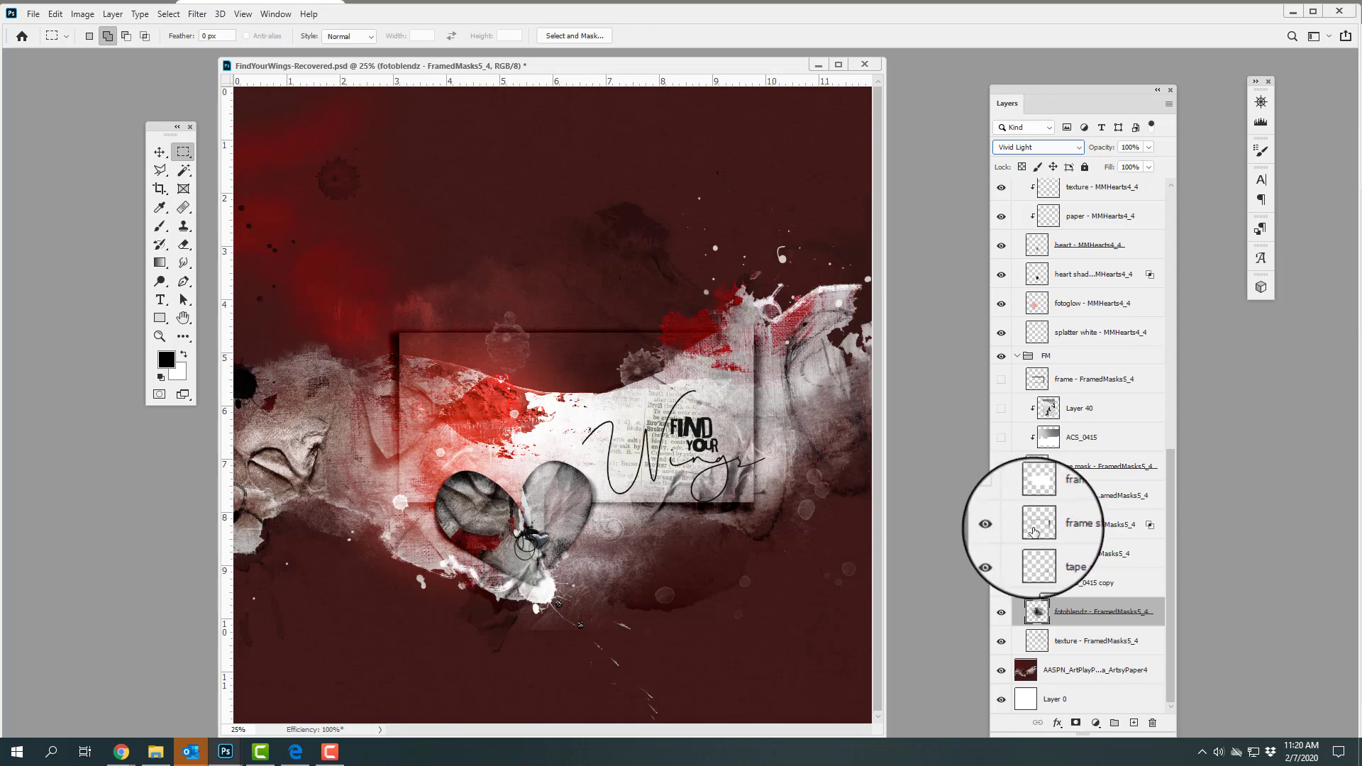
click(1002, 497)
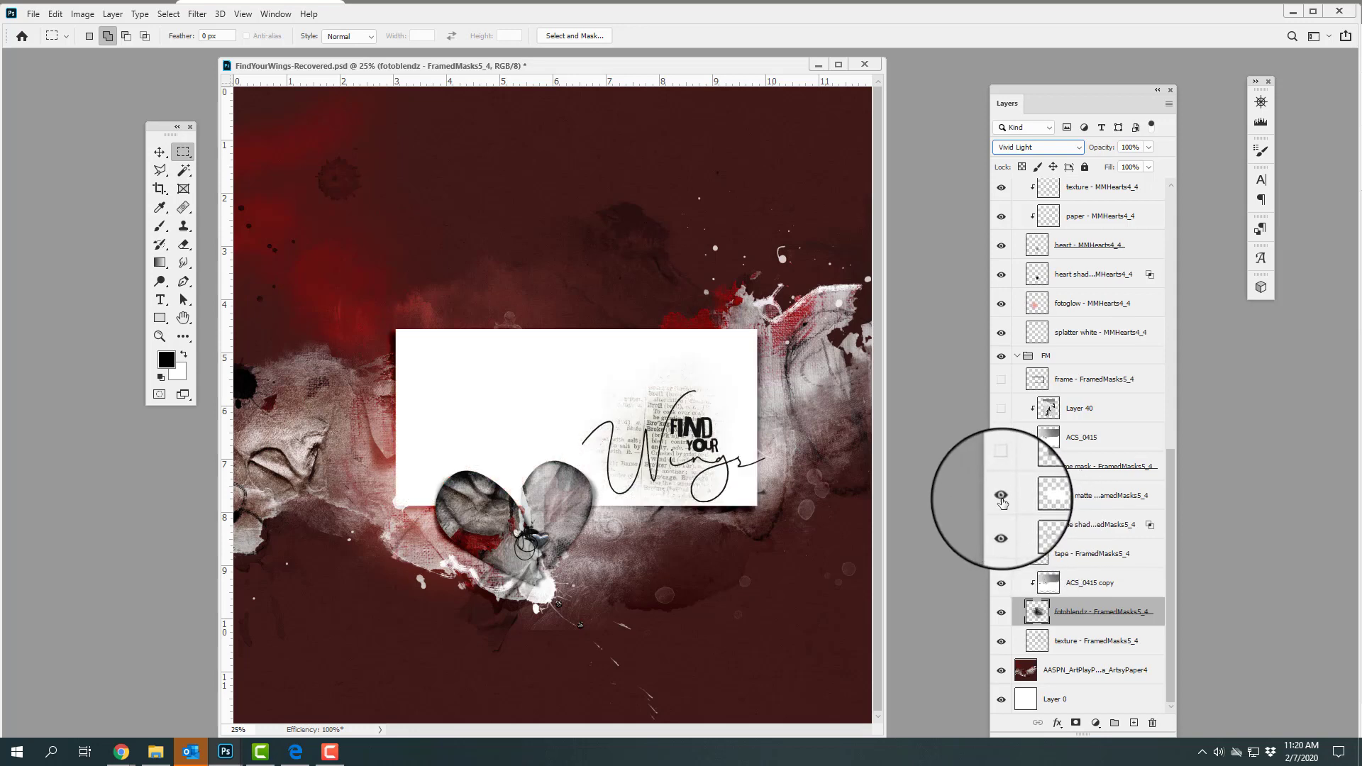
click(1022, 495)
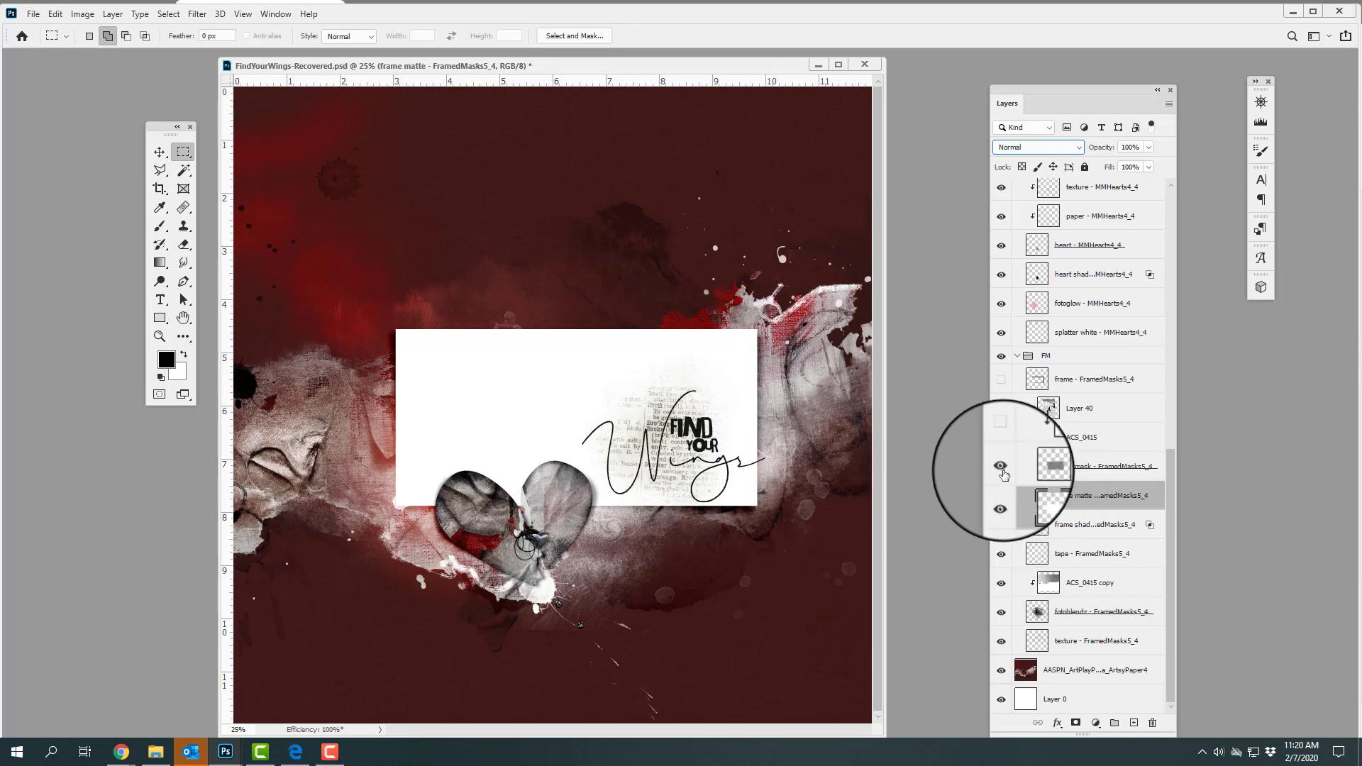
click(1041, 468)
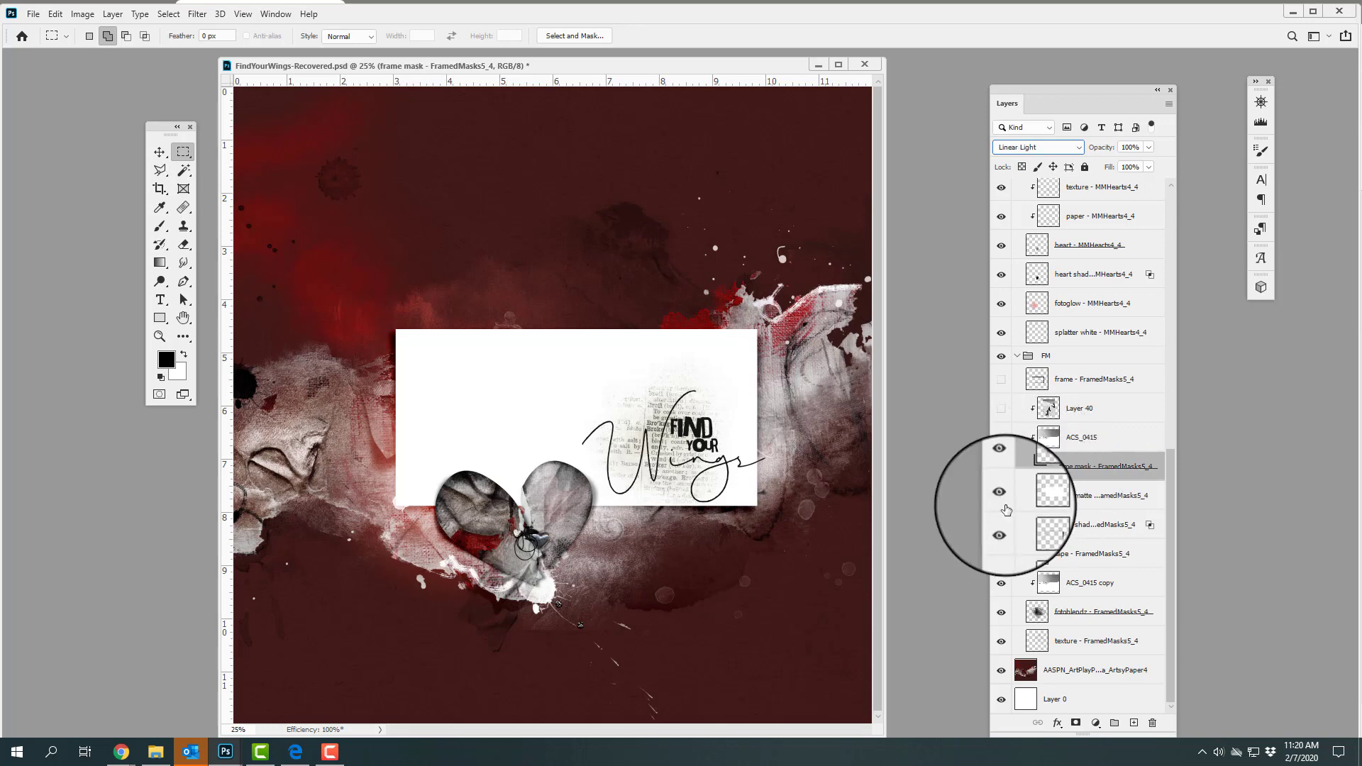
click(1002, 496)
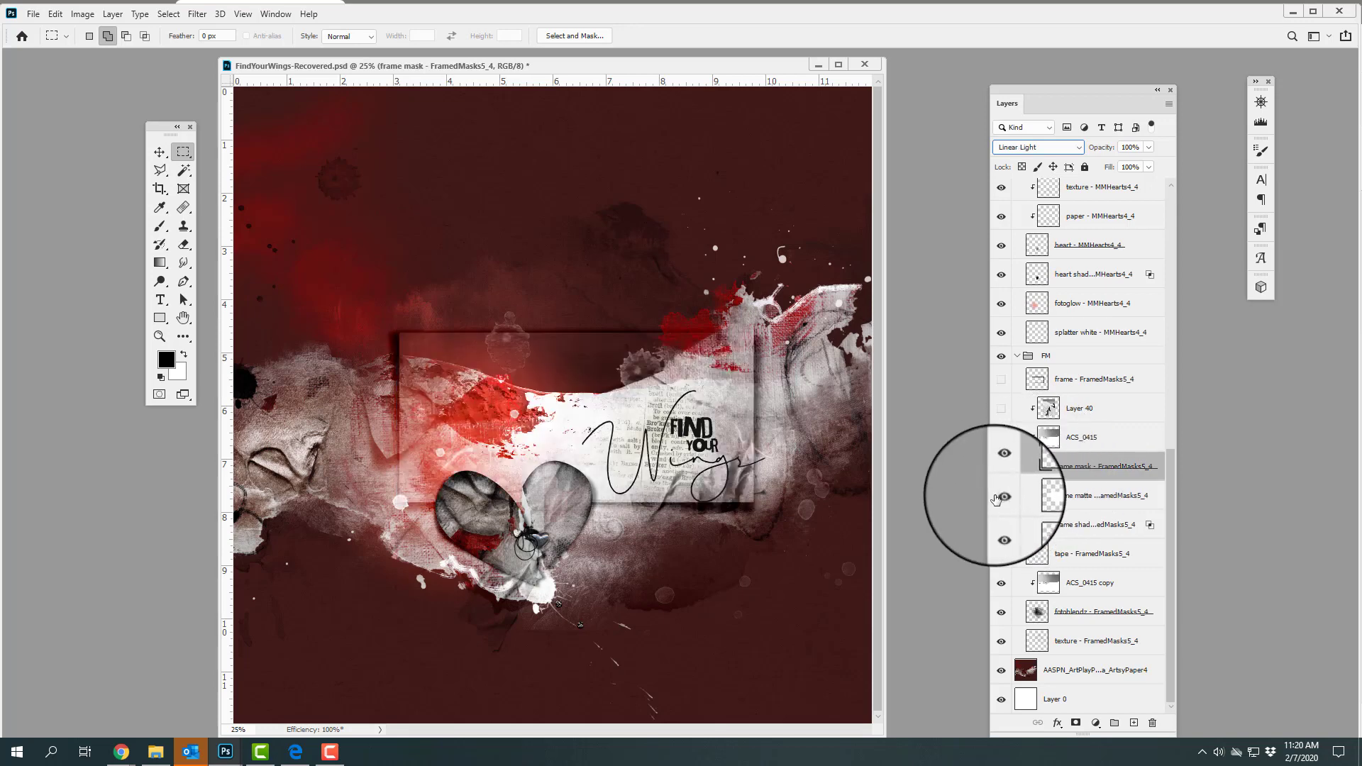
click(1000, 497)
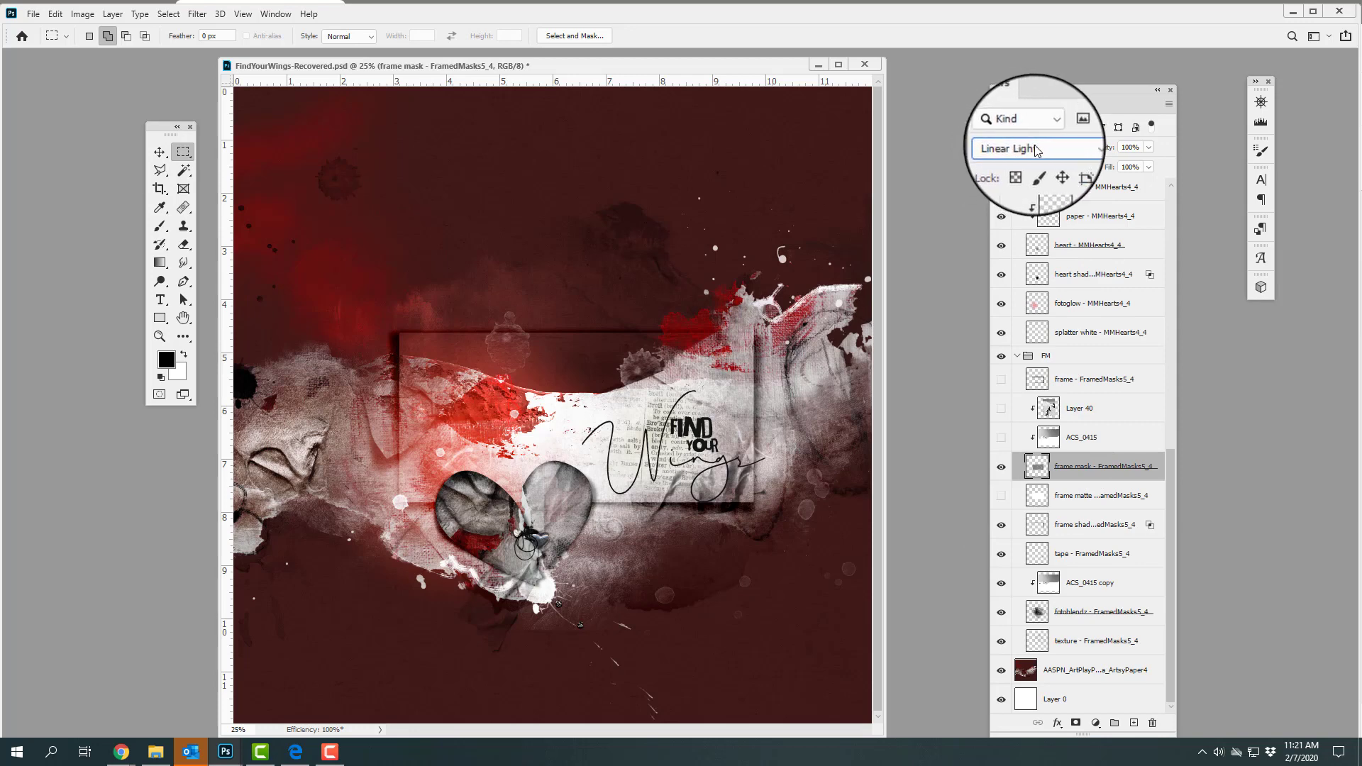
click(1000, 440)
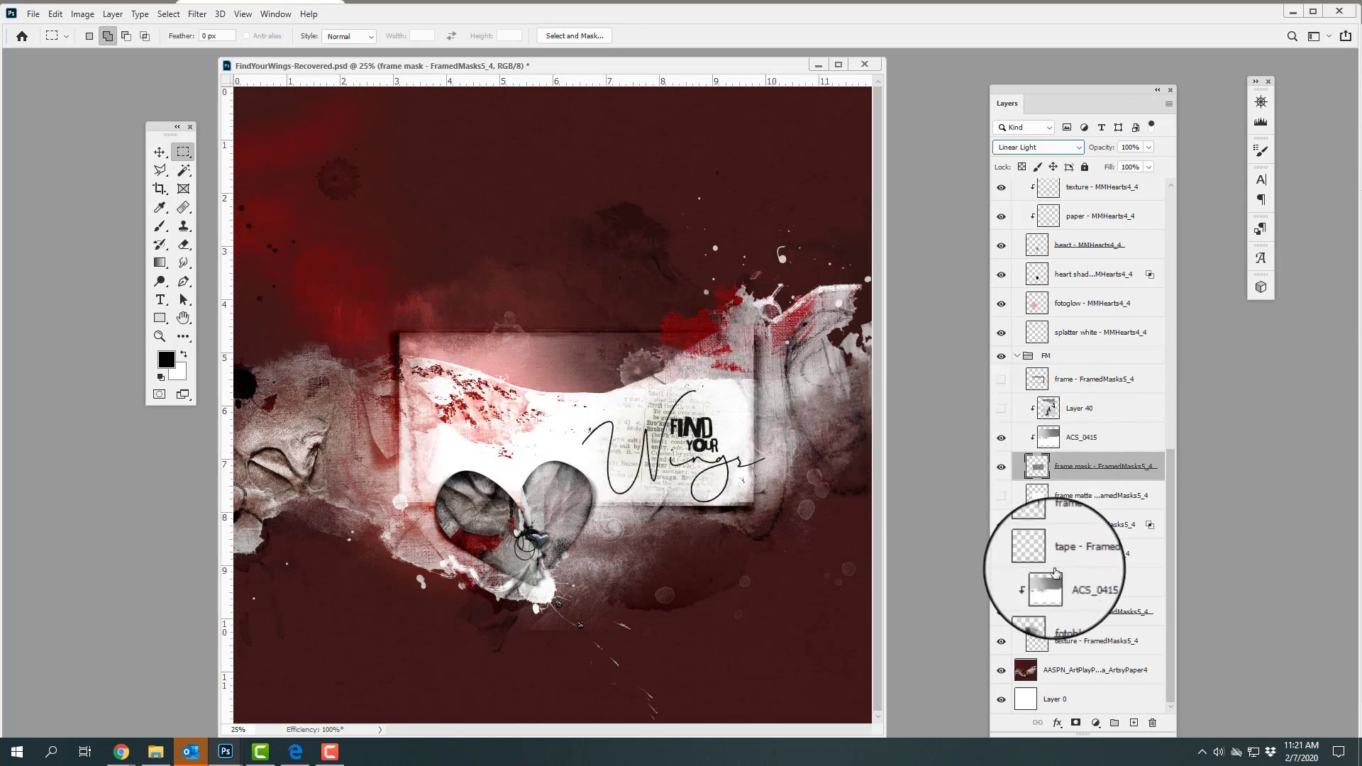
- Duplicate the ACS_0415 copy layer into the clipping group above the frame mask and delete the original ACS_0415 layer
drag(1055, 572, 1085, 444)
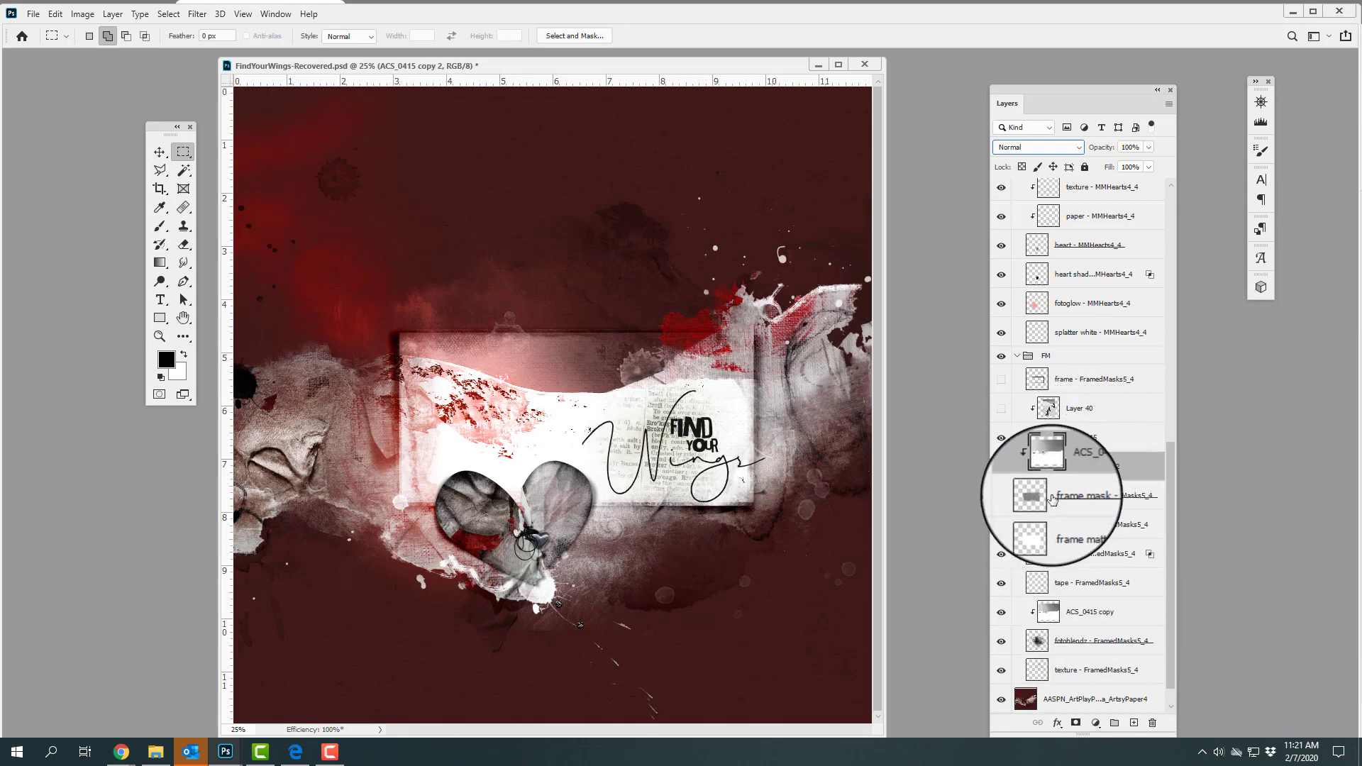
drag(1063, 436, 1152, 723)
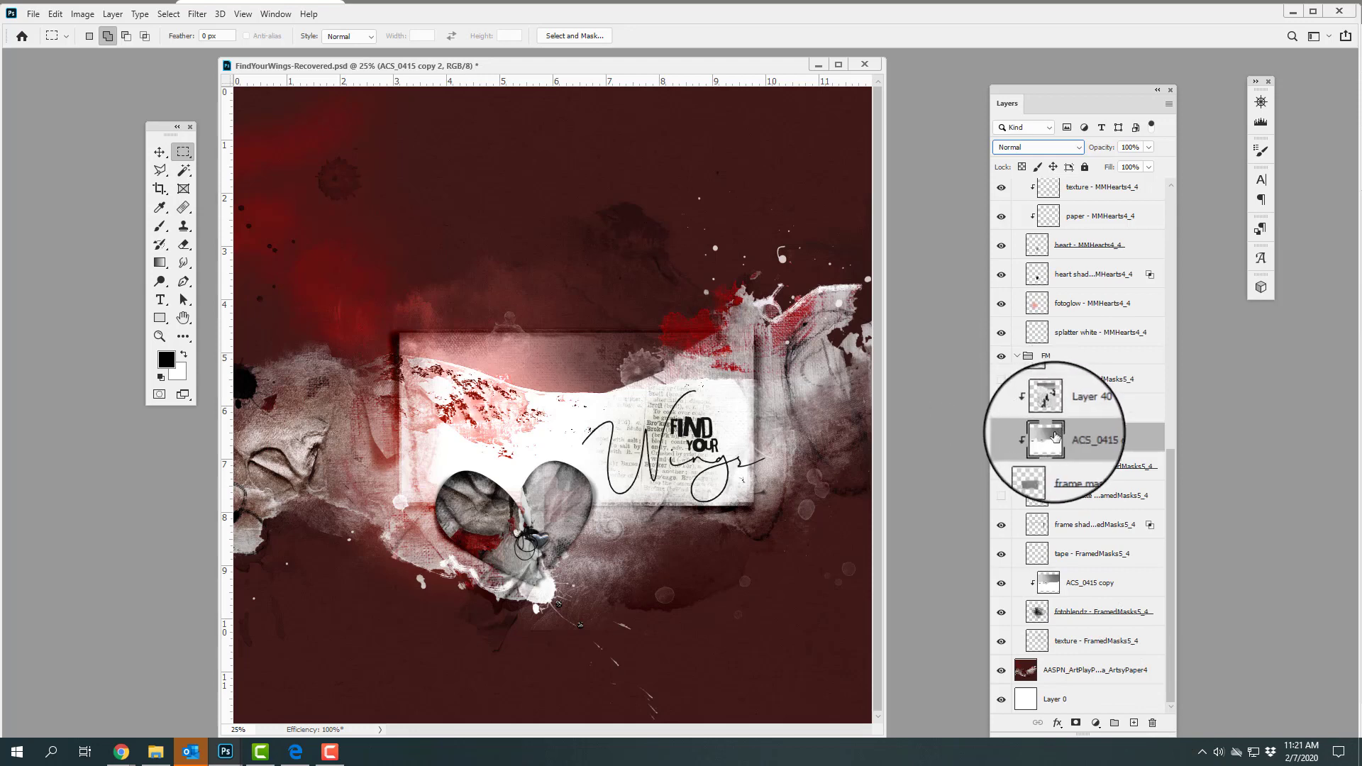
- Show Layer 40 in the clipping group above the frame mask and select it to check its blend mode
click(1002, 410)
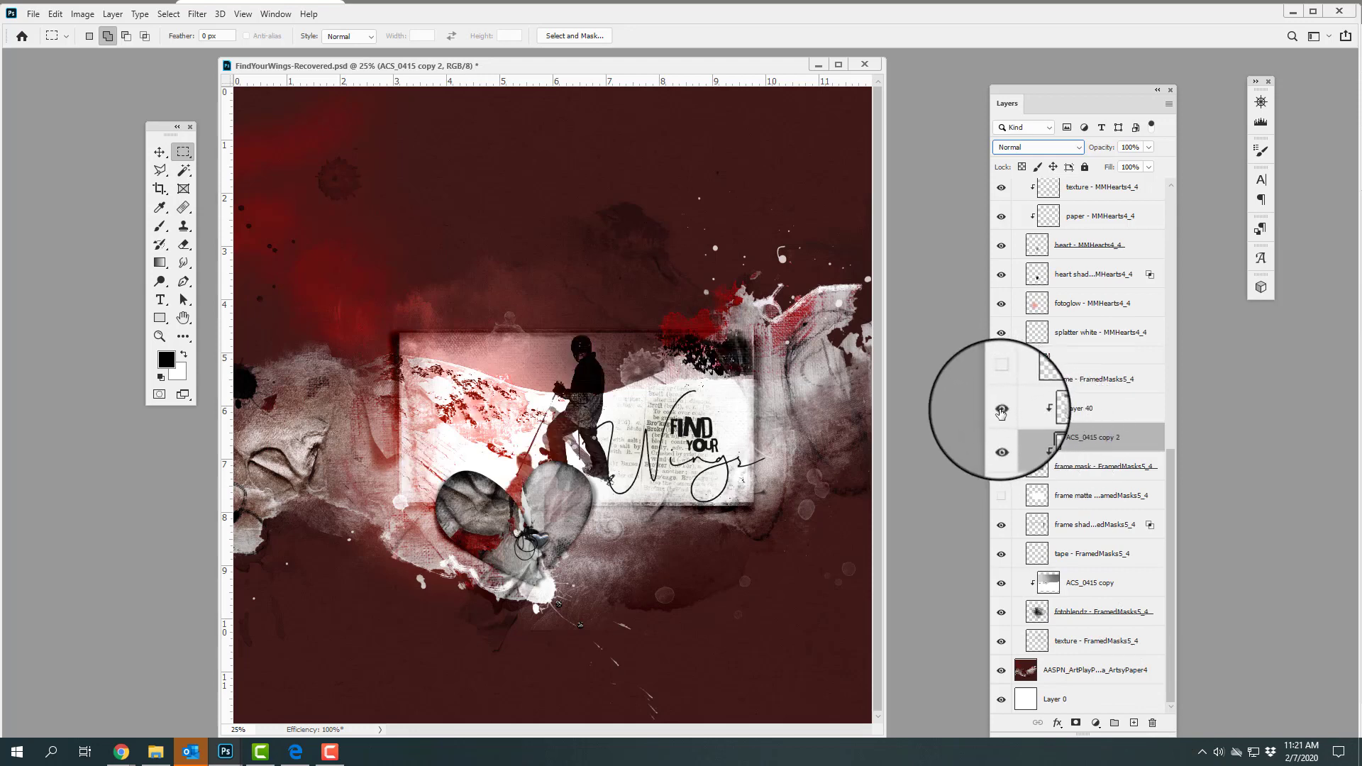
click(1056, 409)
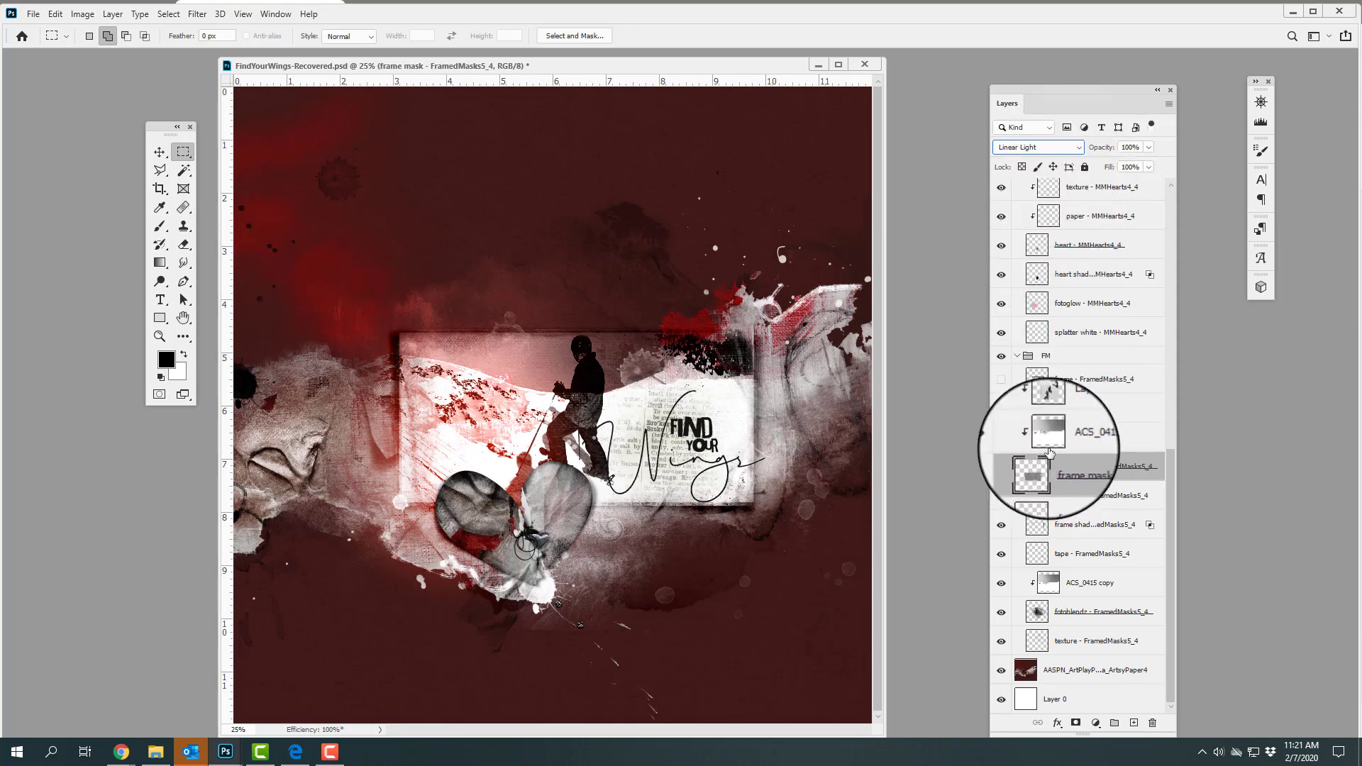
click(1057, 407)
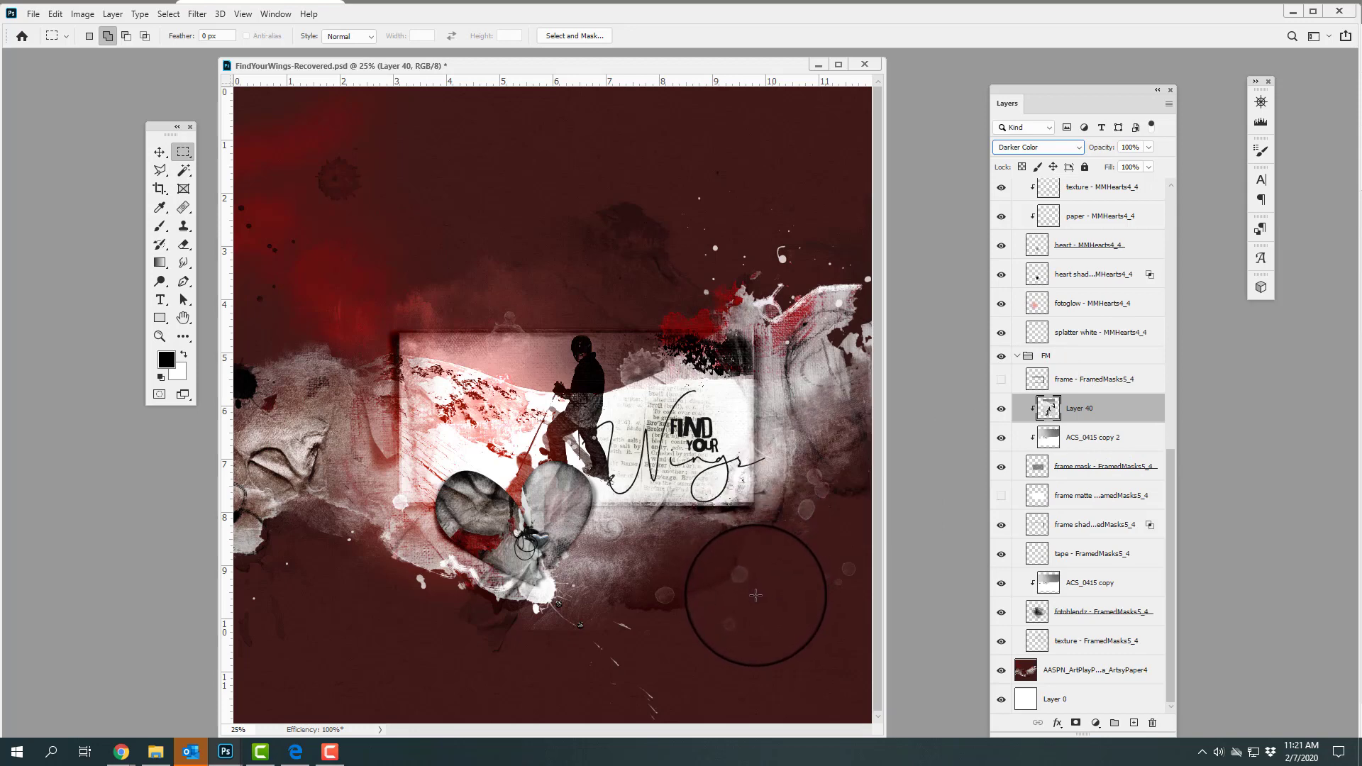
- Show the frame matte beneath the frame mask and set the frame mask's blend mode to Normal
click(1001, 496)
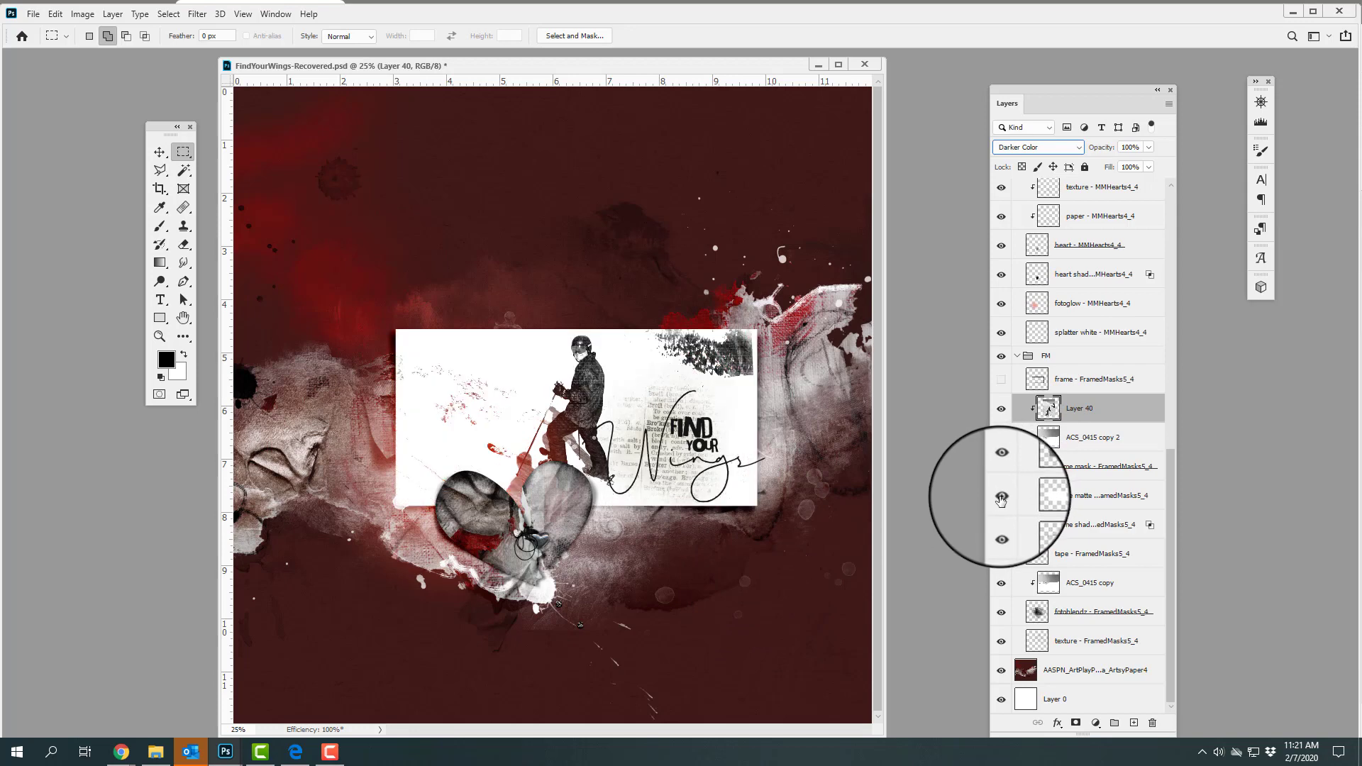
click(1037, 468)
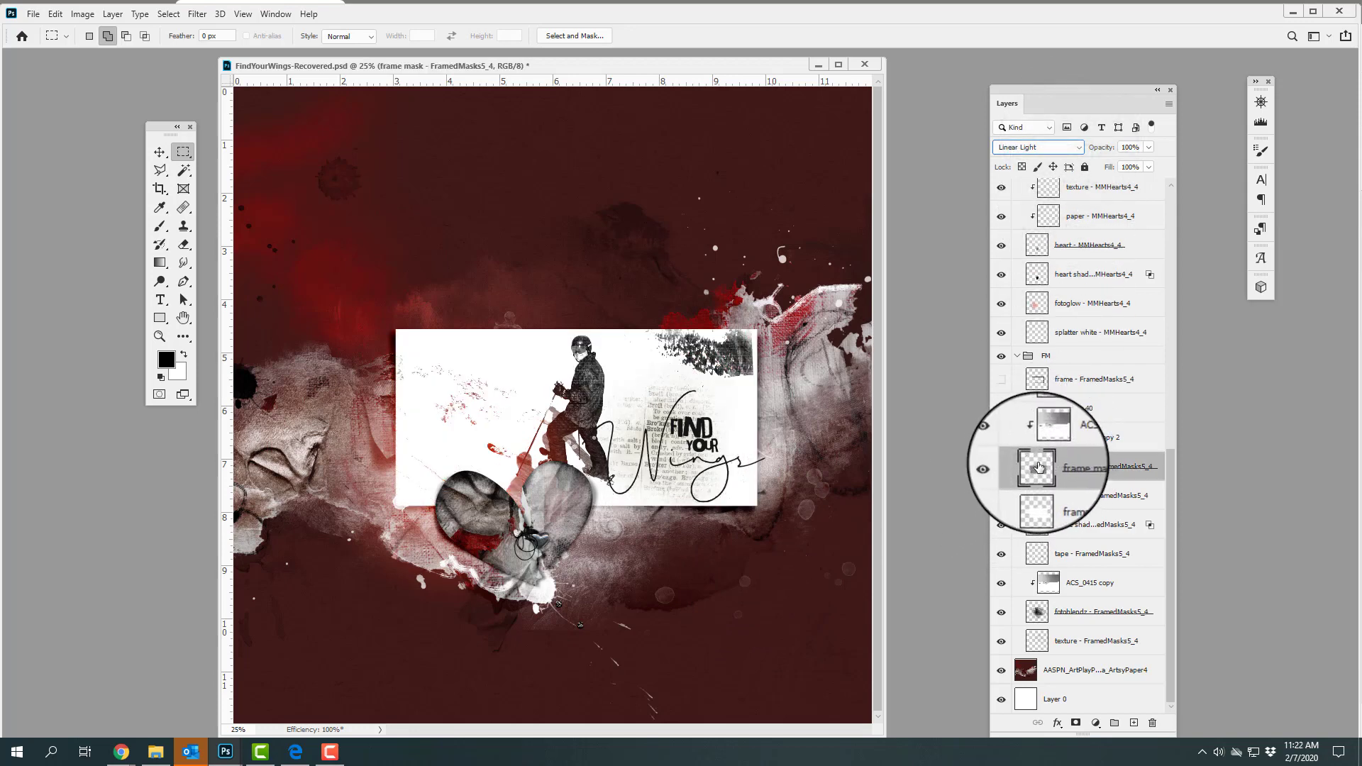
click(1078, 147)
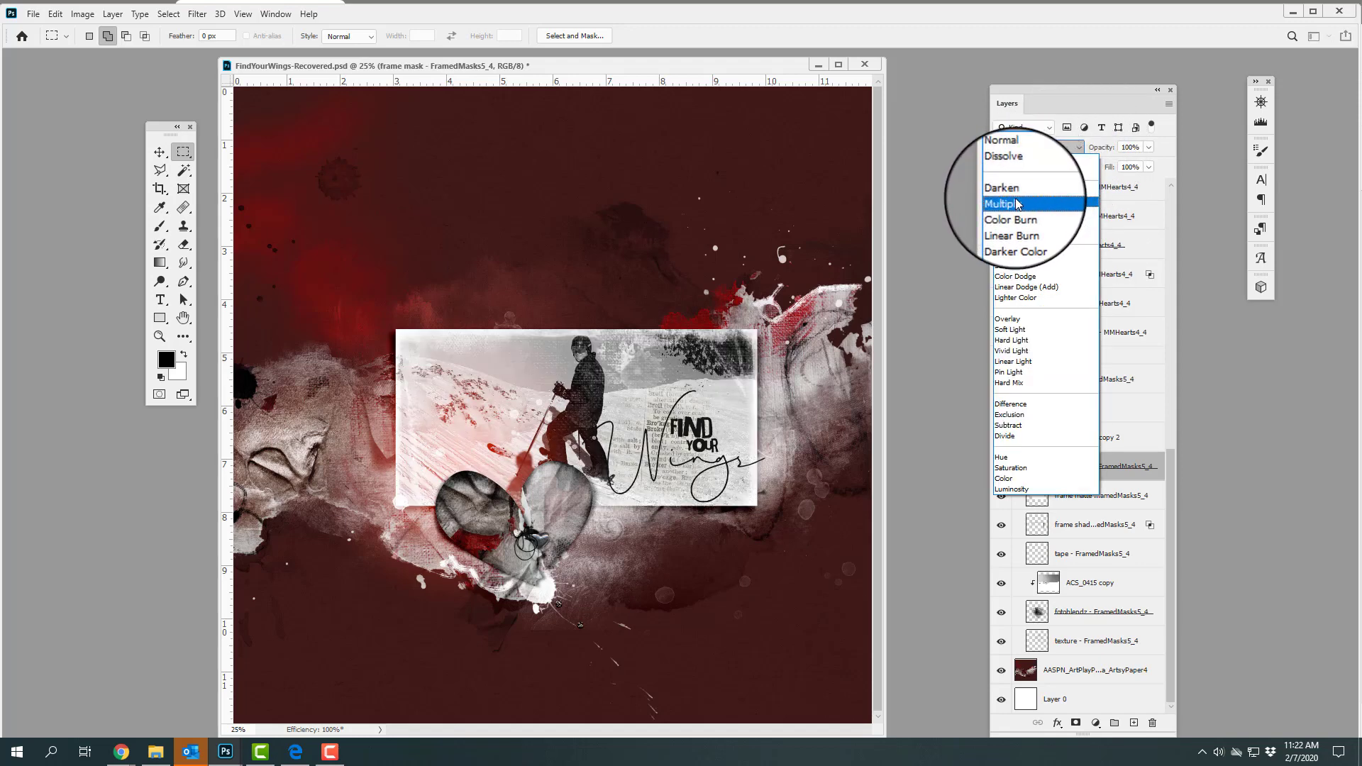
click(1011, 161)
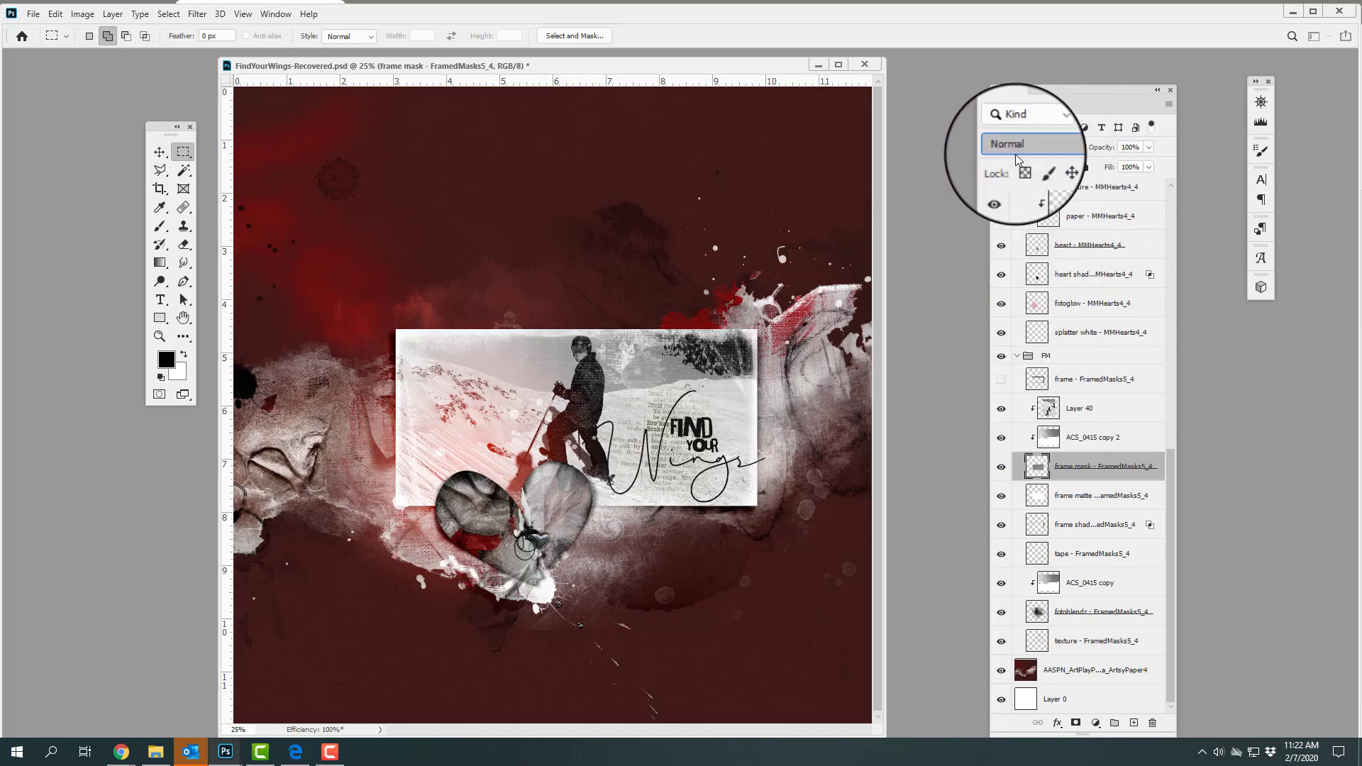
- Invert the colours of the frame matte layer to try a black matte, and undo the inversion
click(1049, 496)
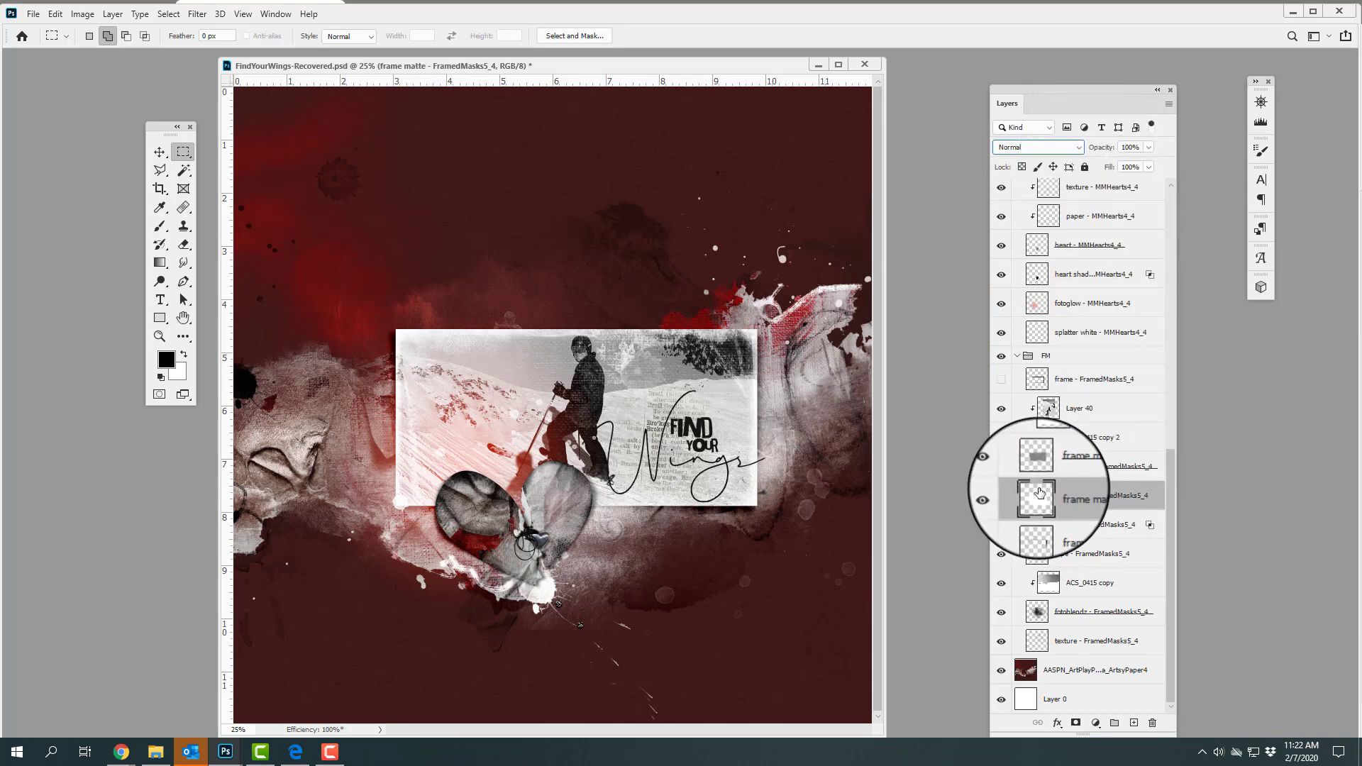
click(89, 19)
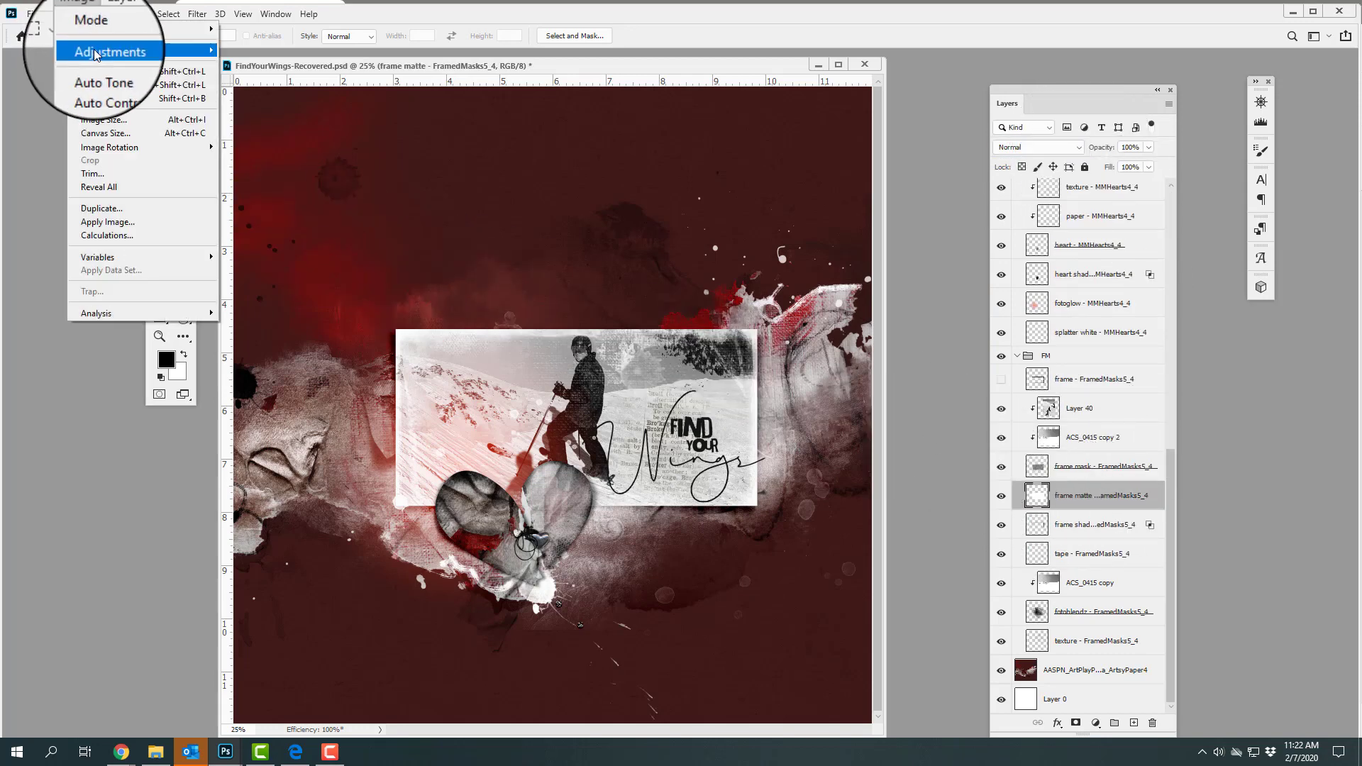
mouse_move(94, 50)
click(272, 207)
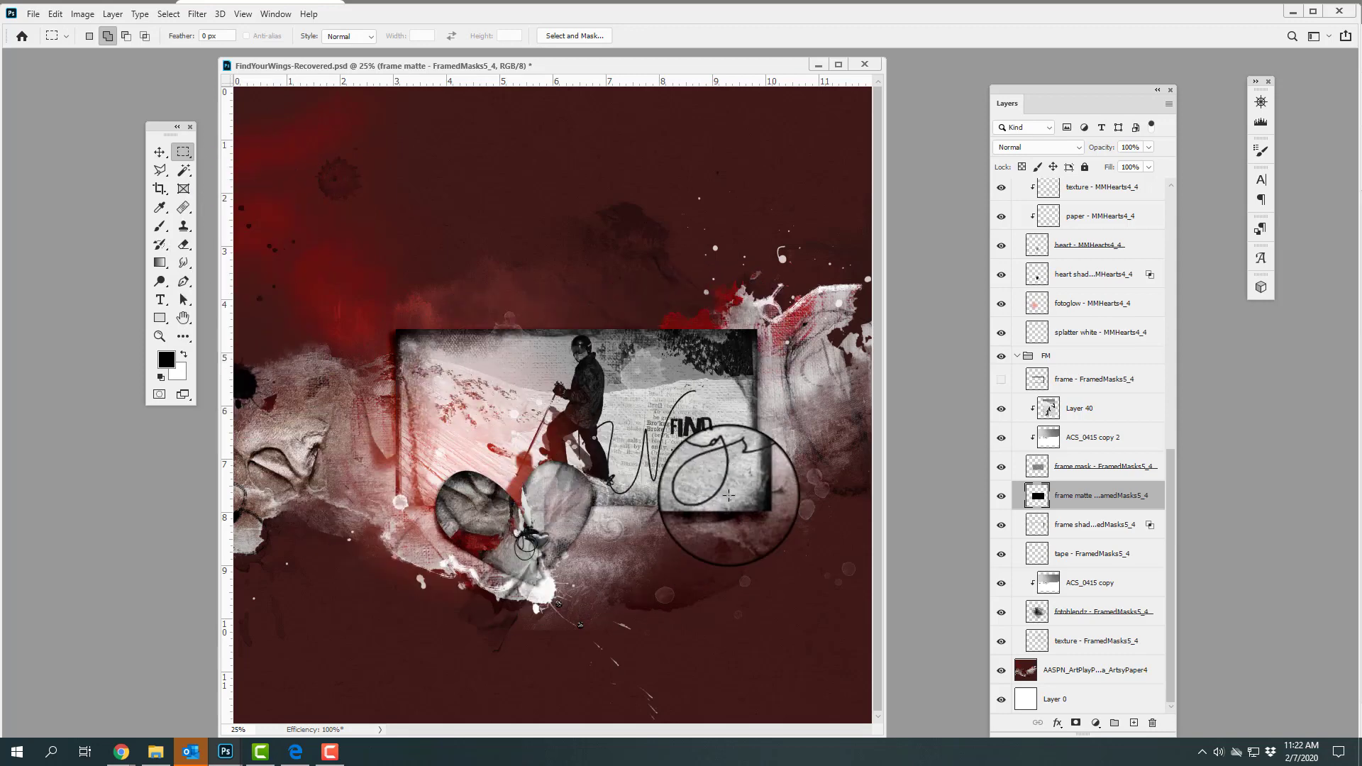
click(55, 13)
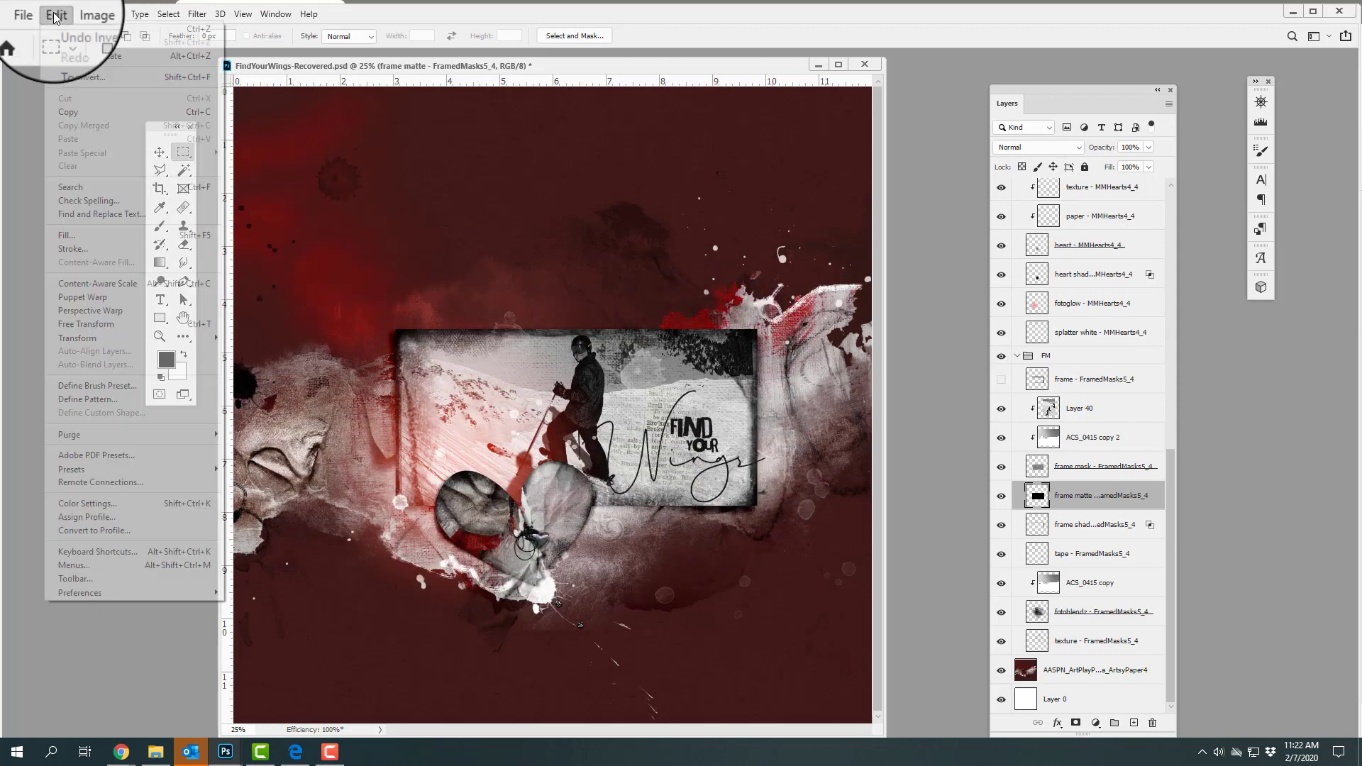
click(60, 24)
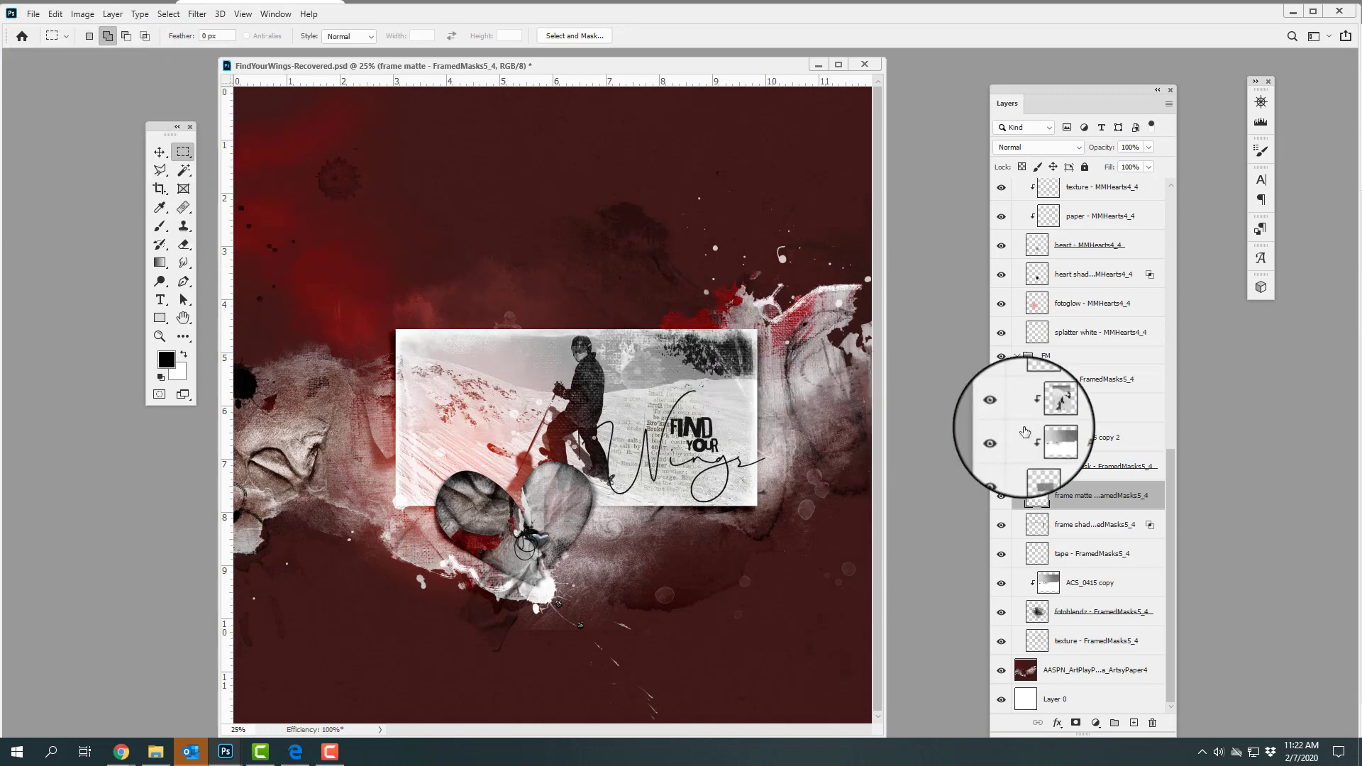
- Show the frame layer and, with the frame matte hidden, set the frame mask's blend mode to Linear Light
click(1006, 379)
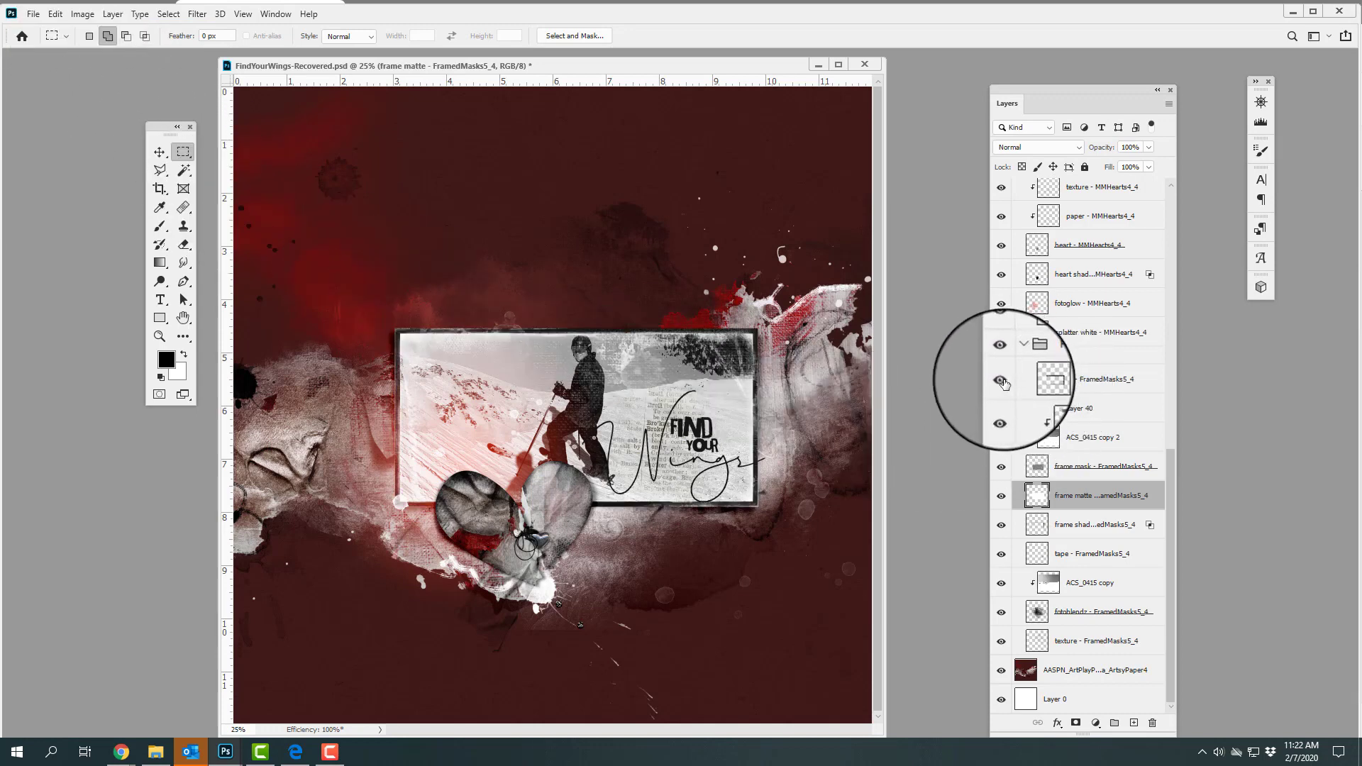
click(1045, 470)
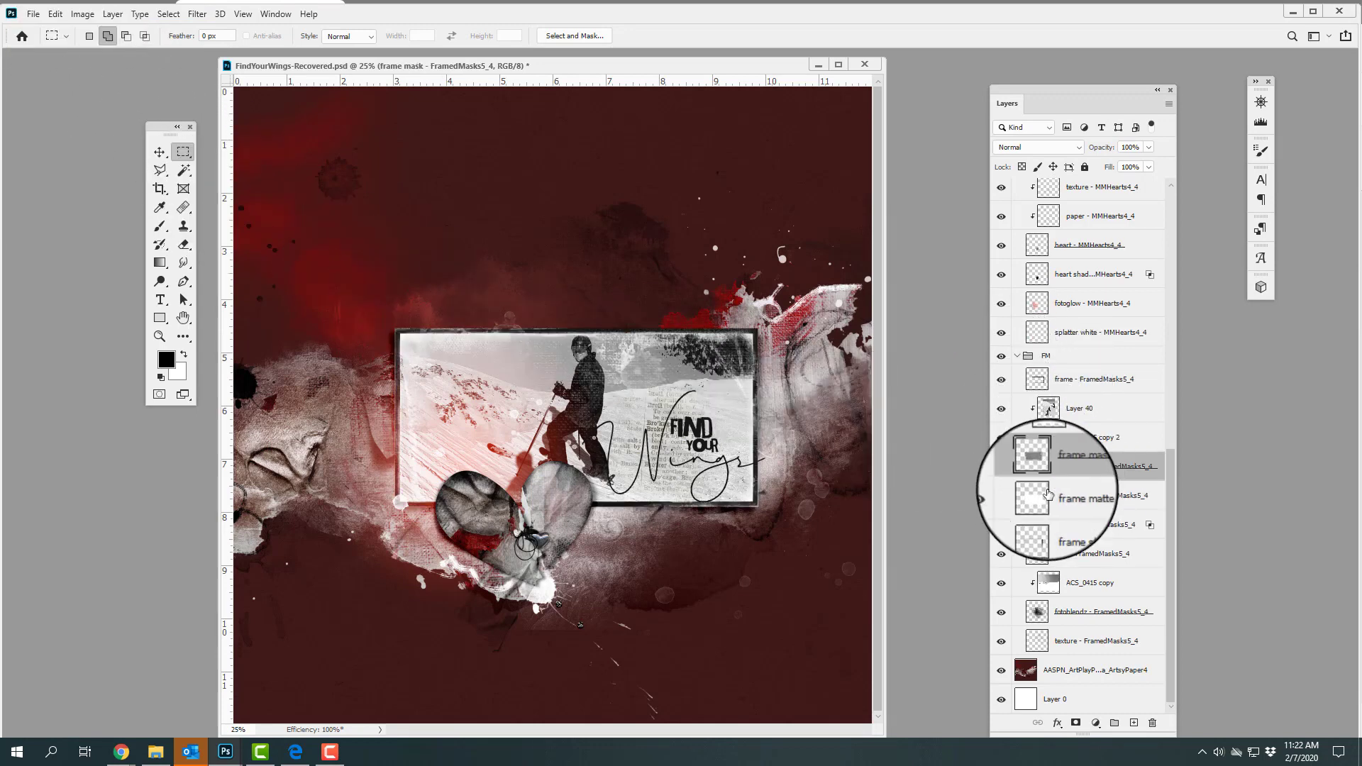
click(1001, 496)
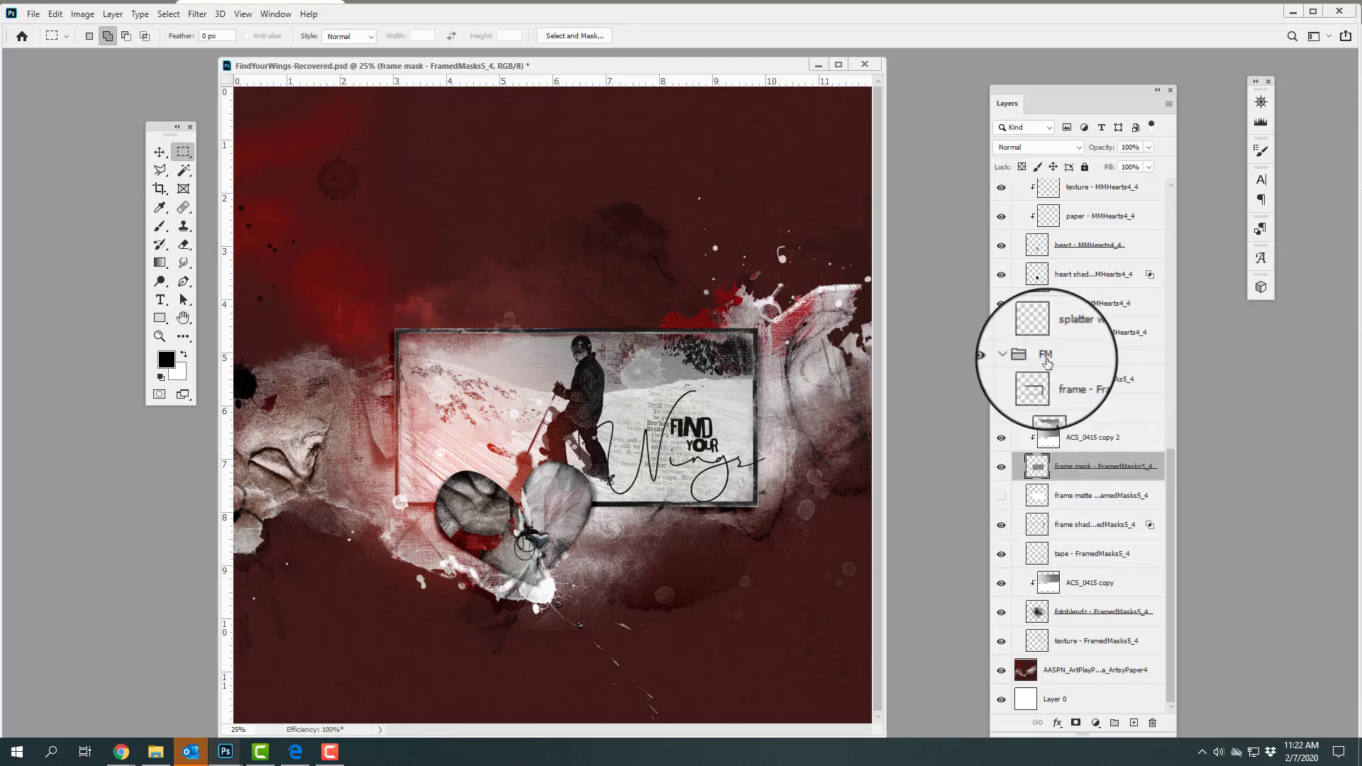
click(1037, 147)
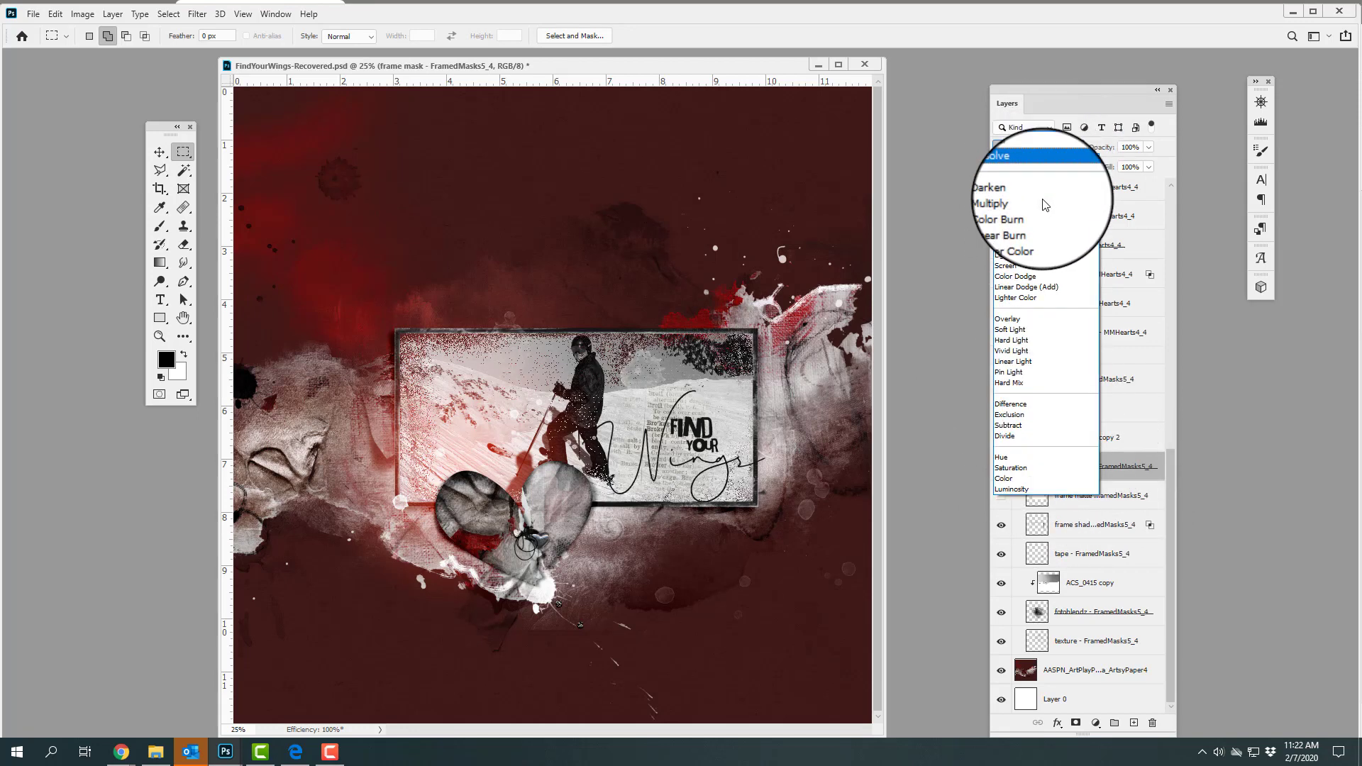
click(1011, 362)
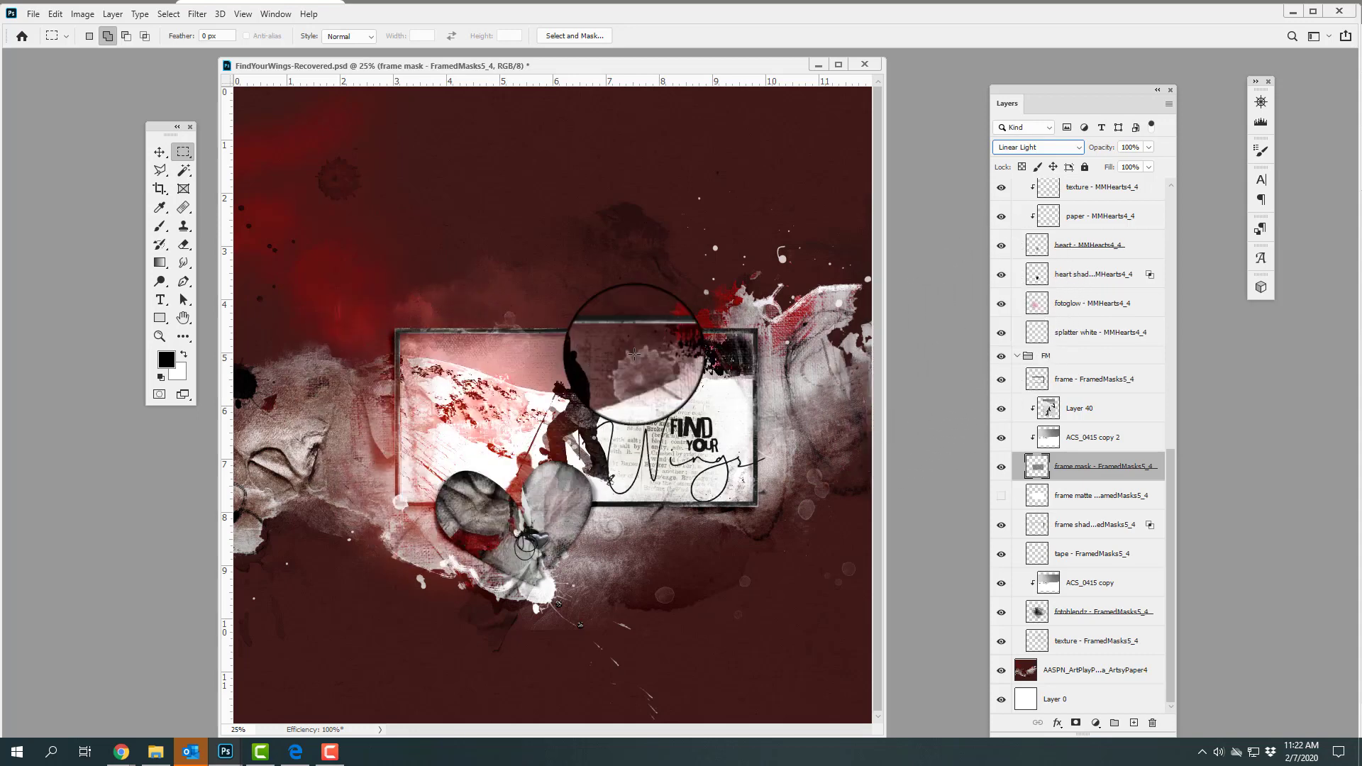
- Hide the fotoglow layer to compare the layout without it, and show it again
click(1001, 305)
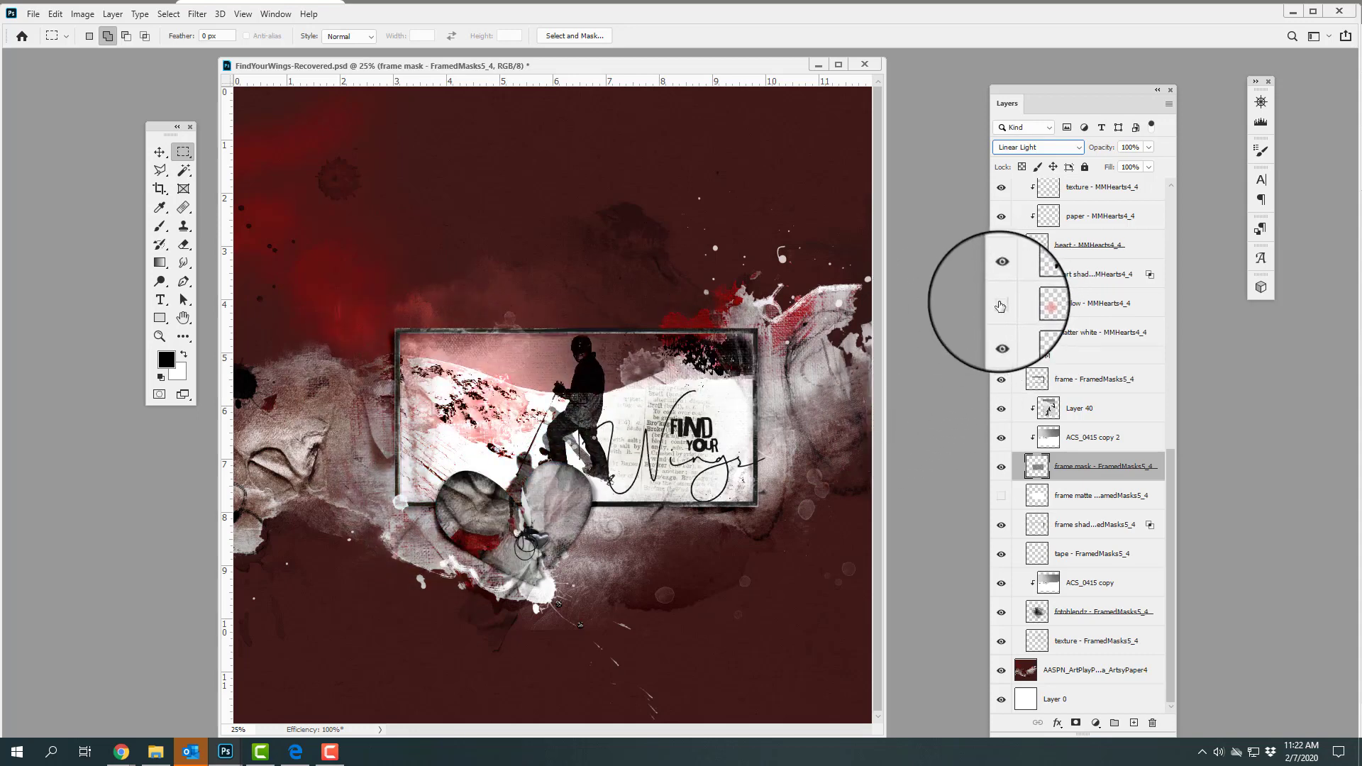
click(1001, 306)
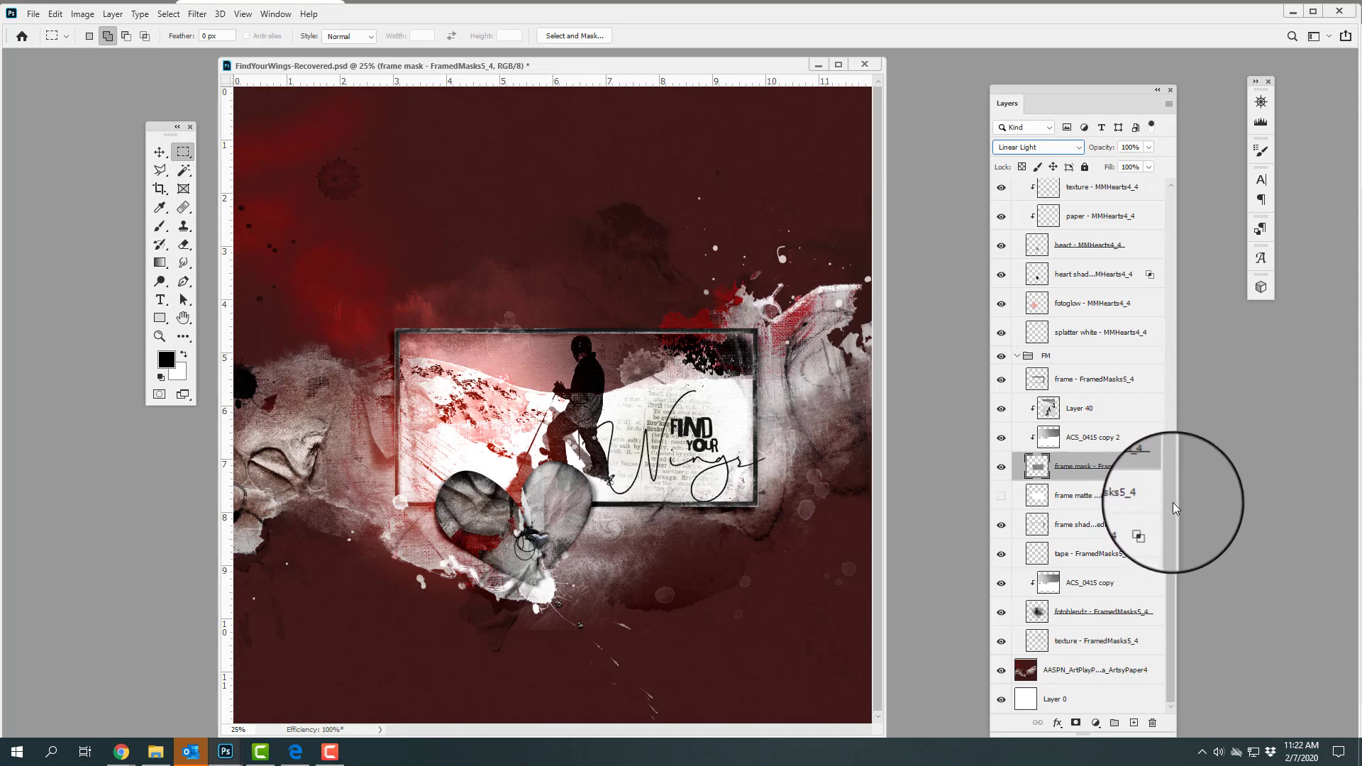
drag(1177, 505, 1134, 173)
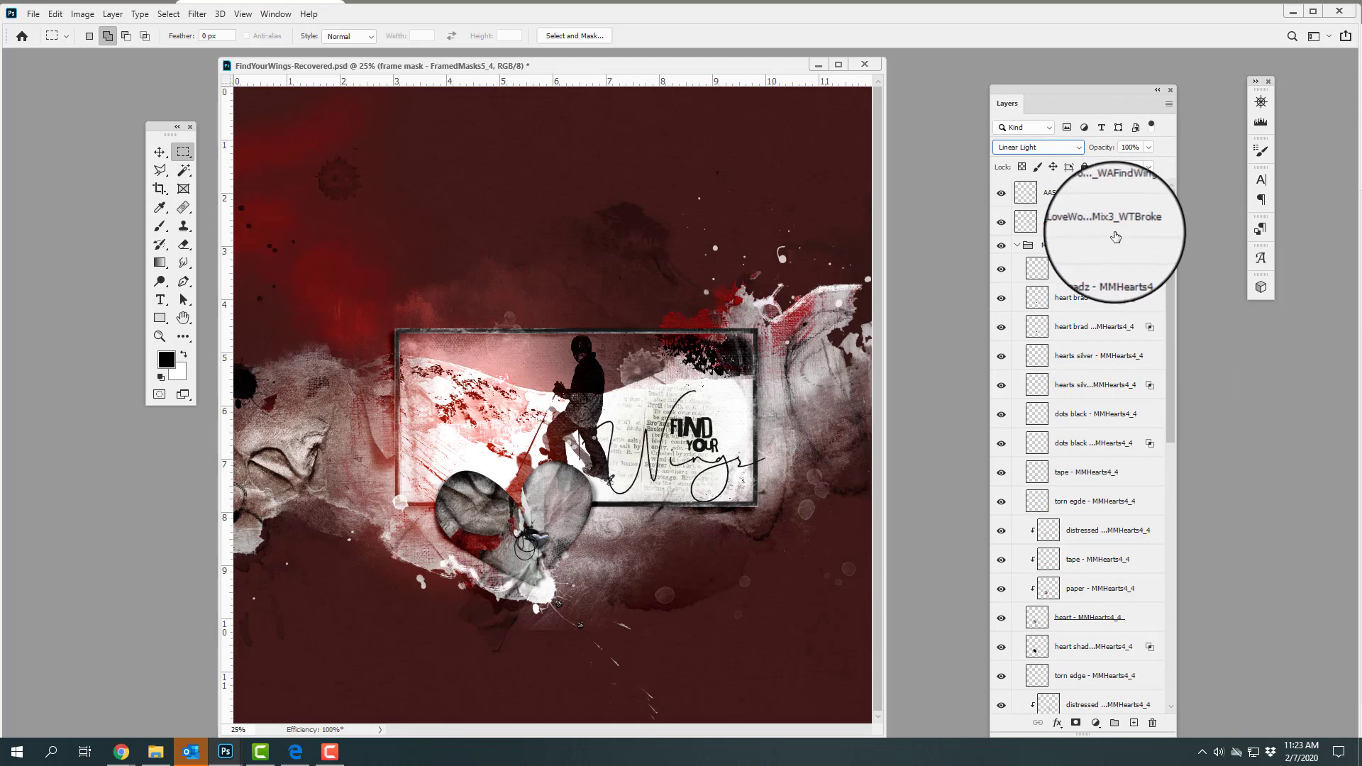